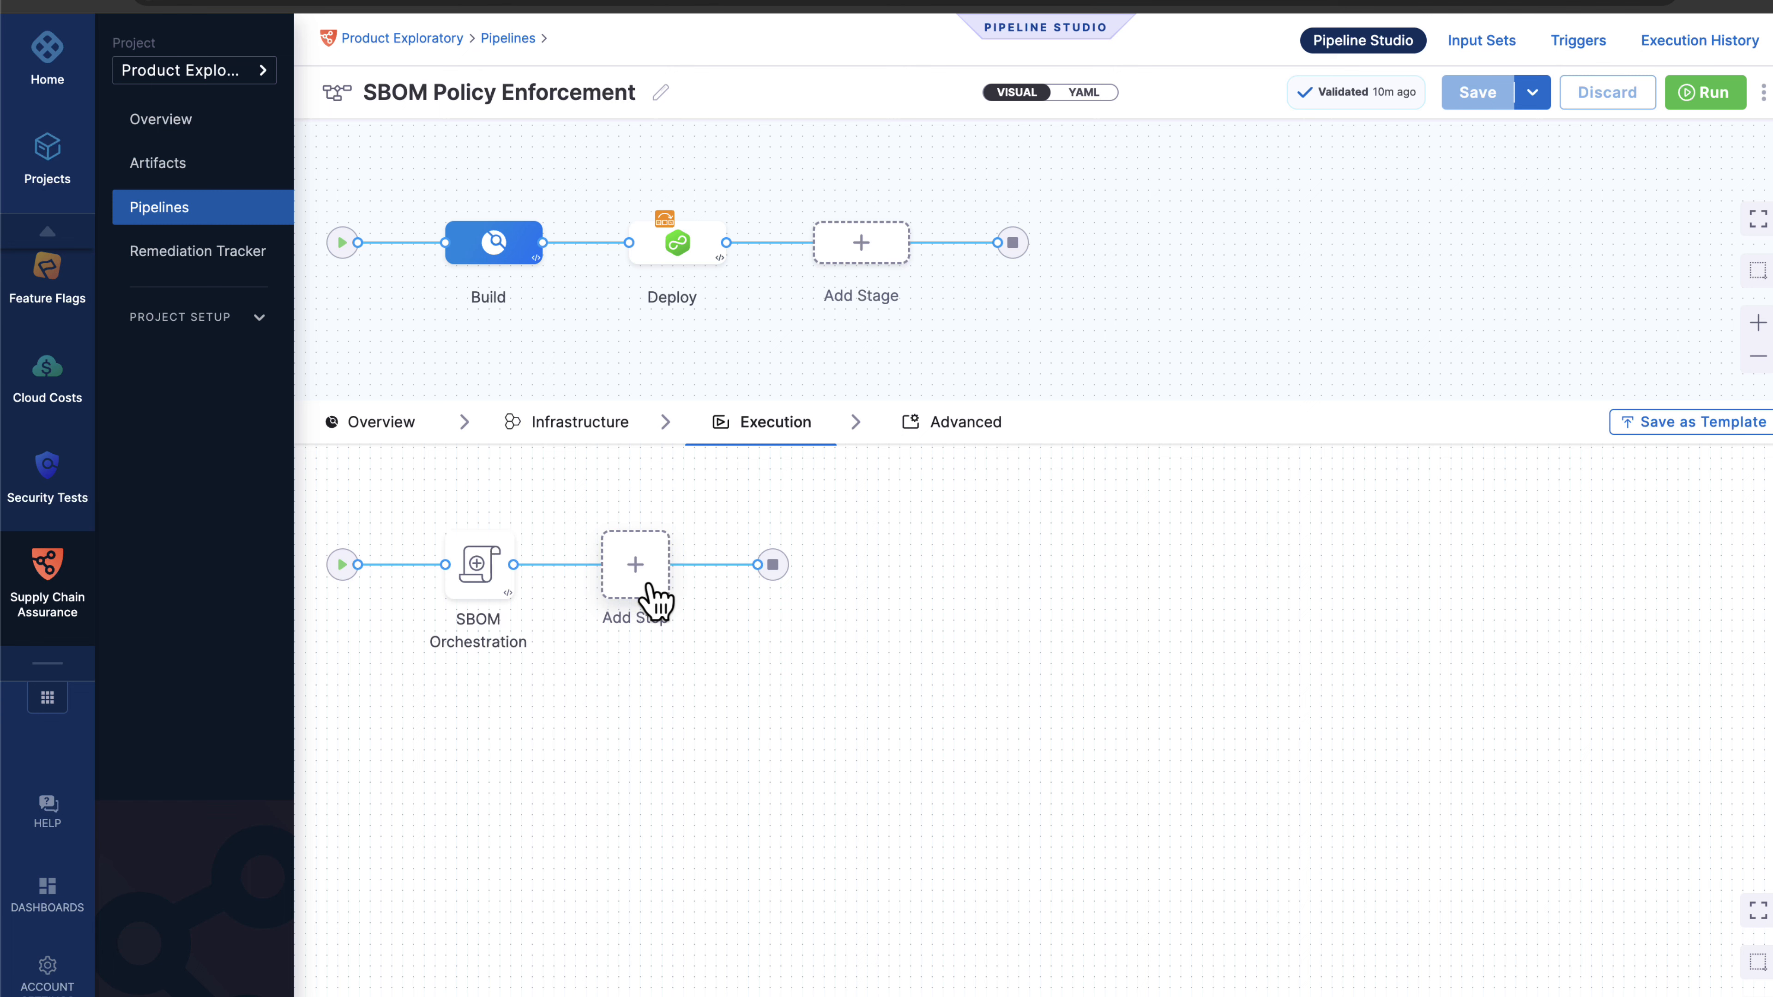
Search the Step Library for 'sbom' and add an SBOM Policy Enforcement step after SBOM Orchestration.
left_click(648, 587)
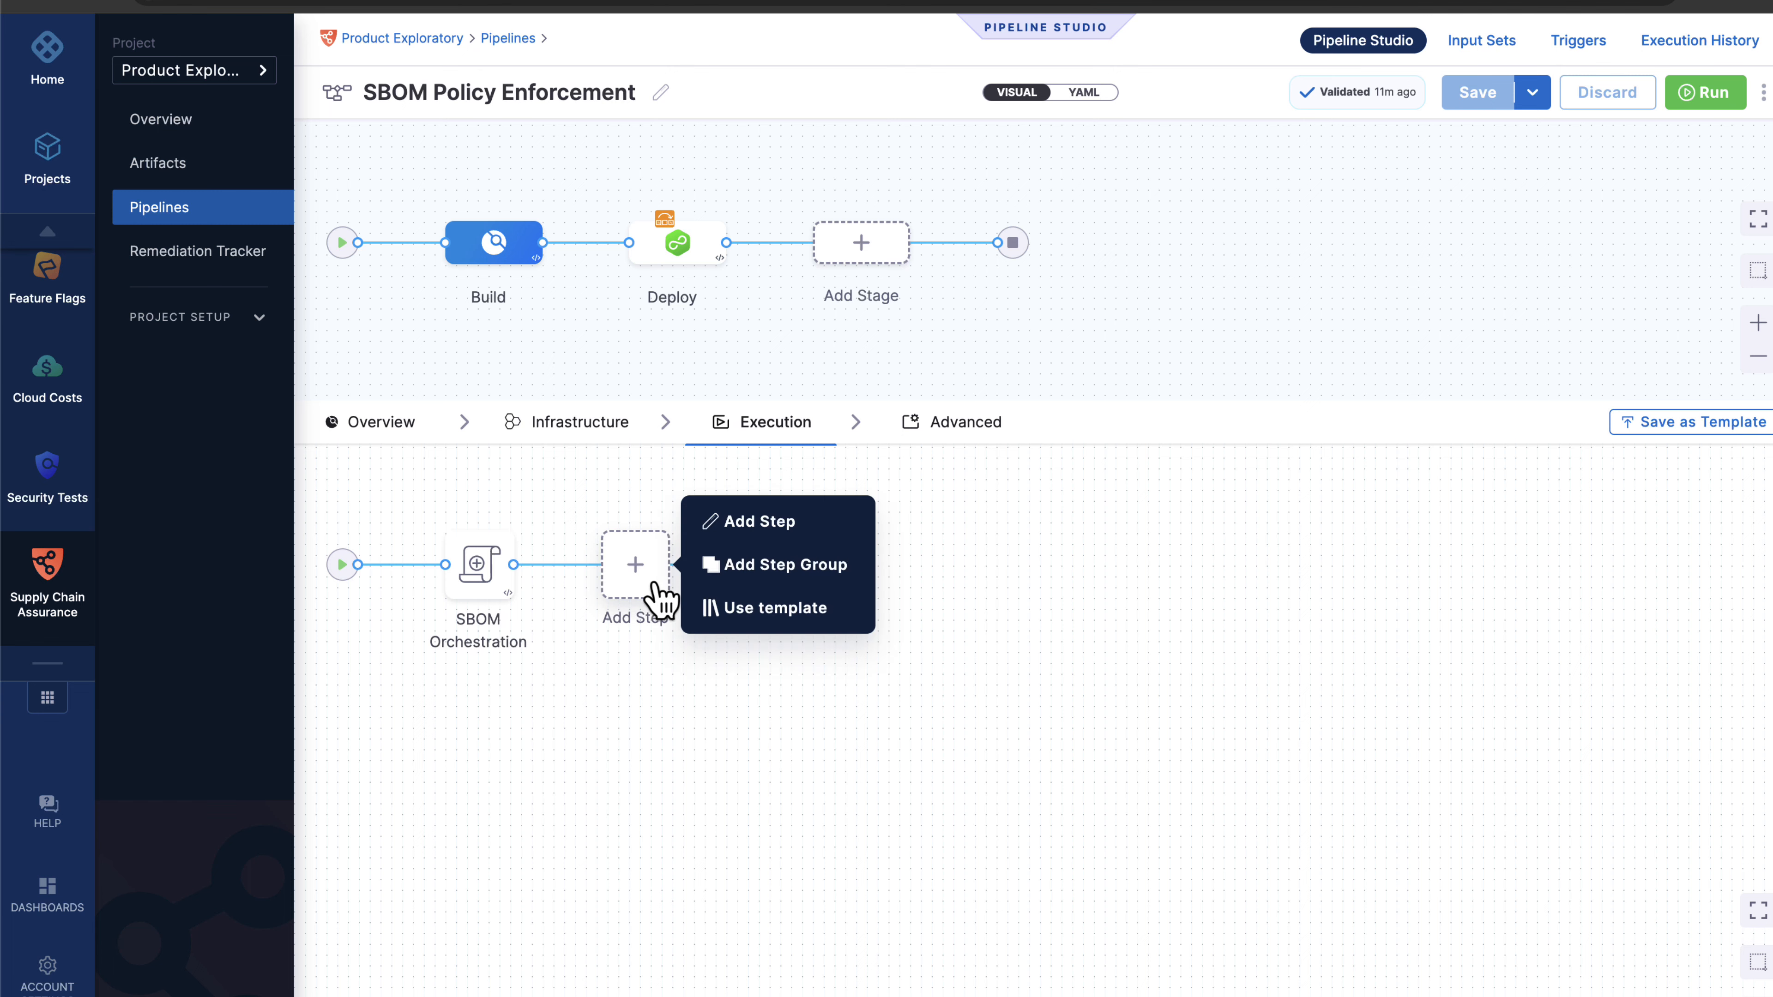
left_click(751, 525)
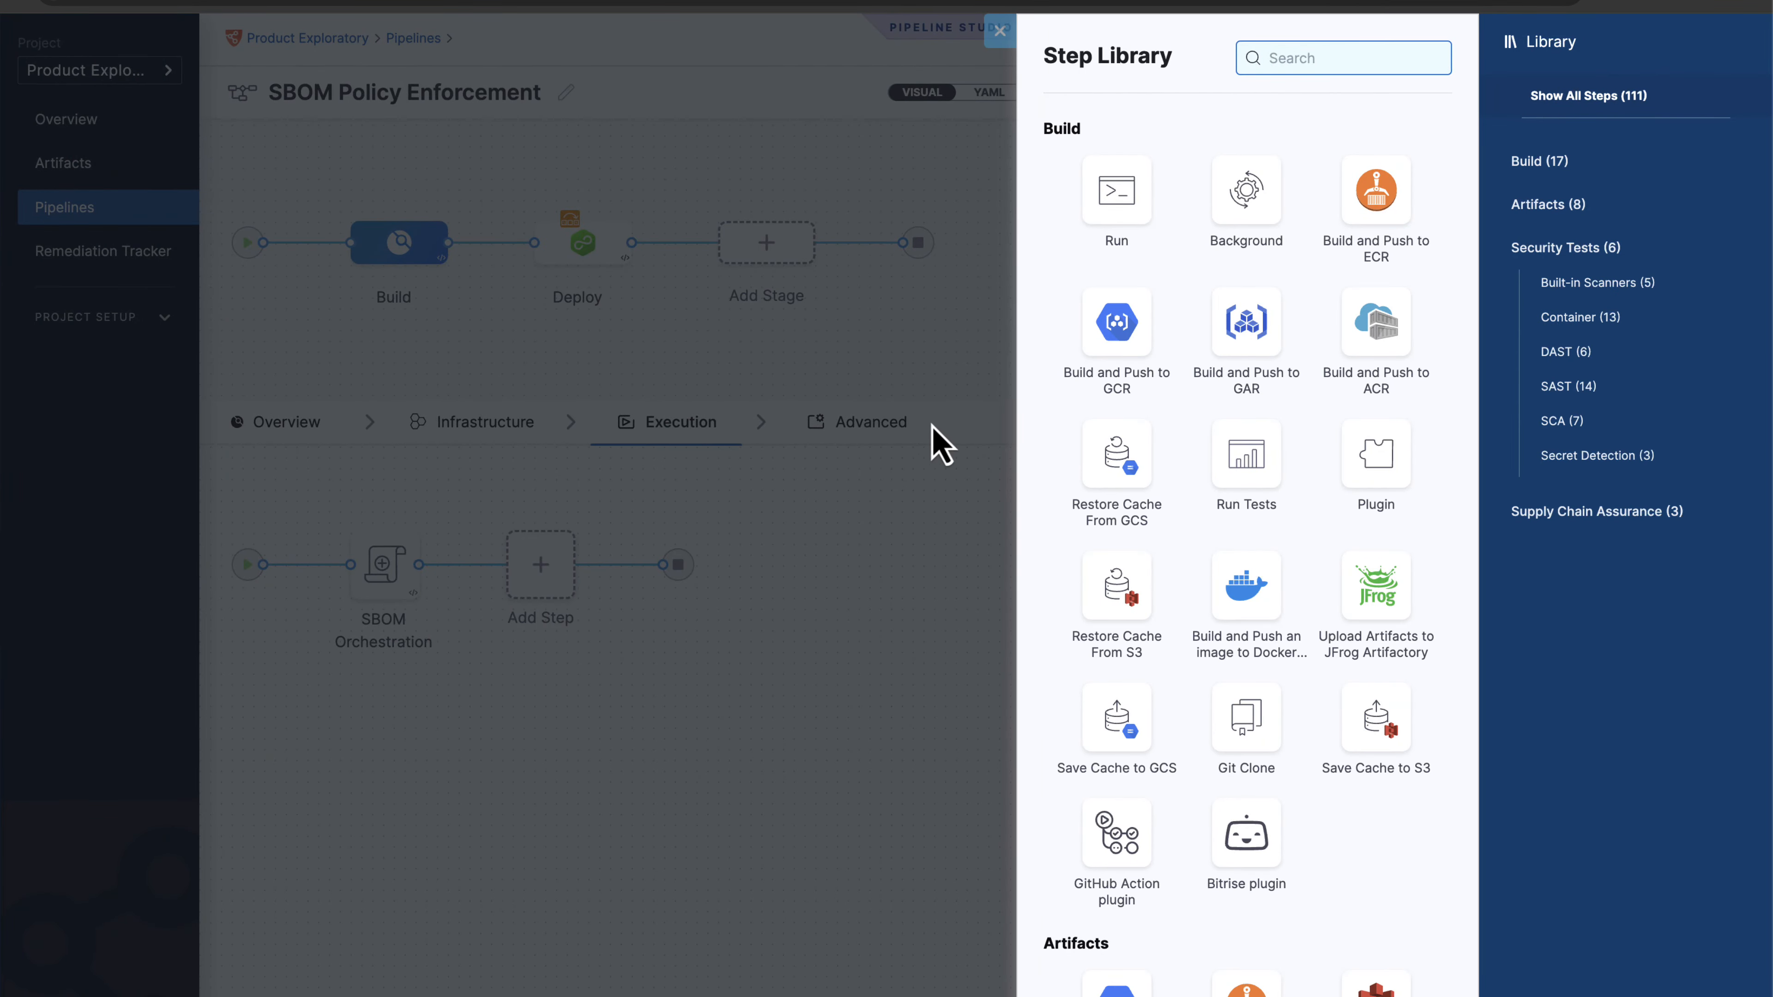
type("sbom")
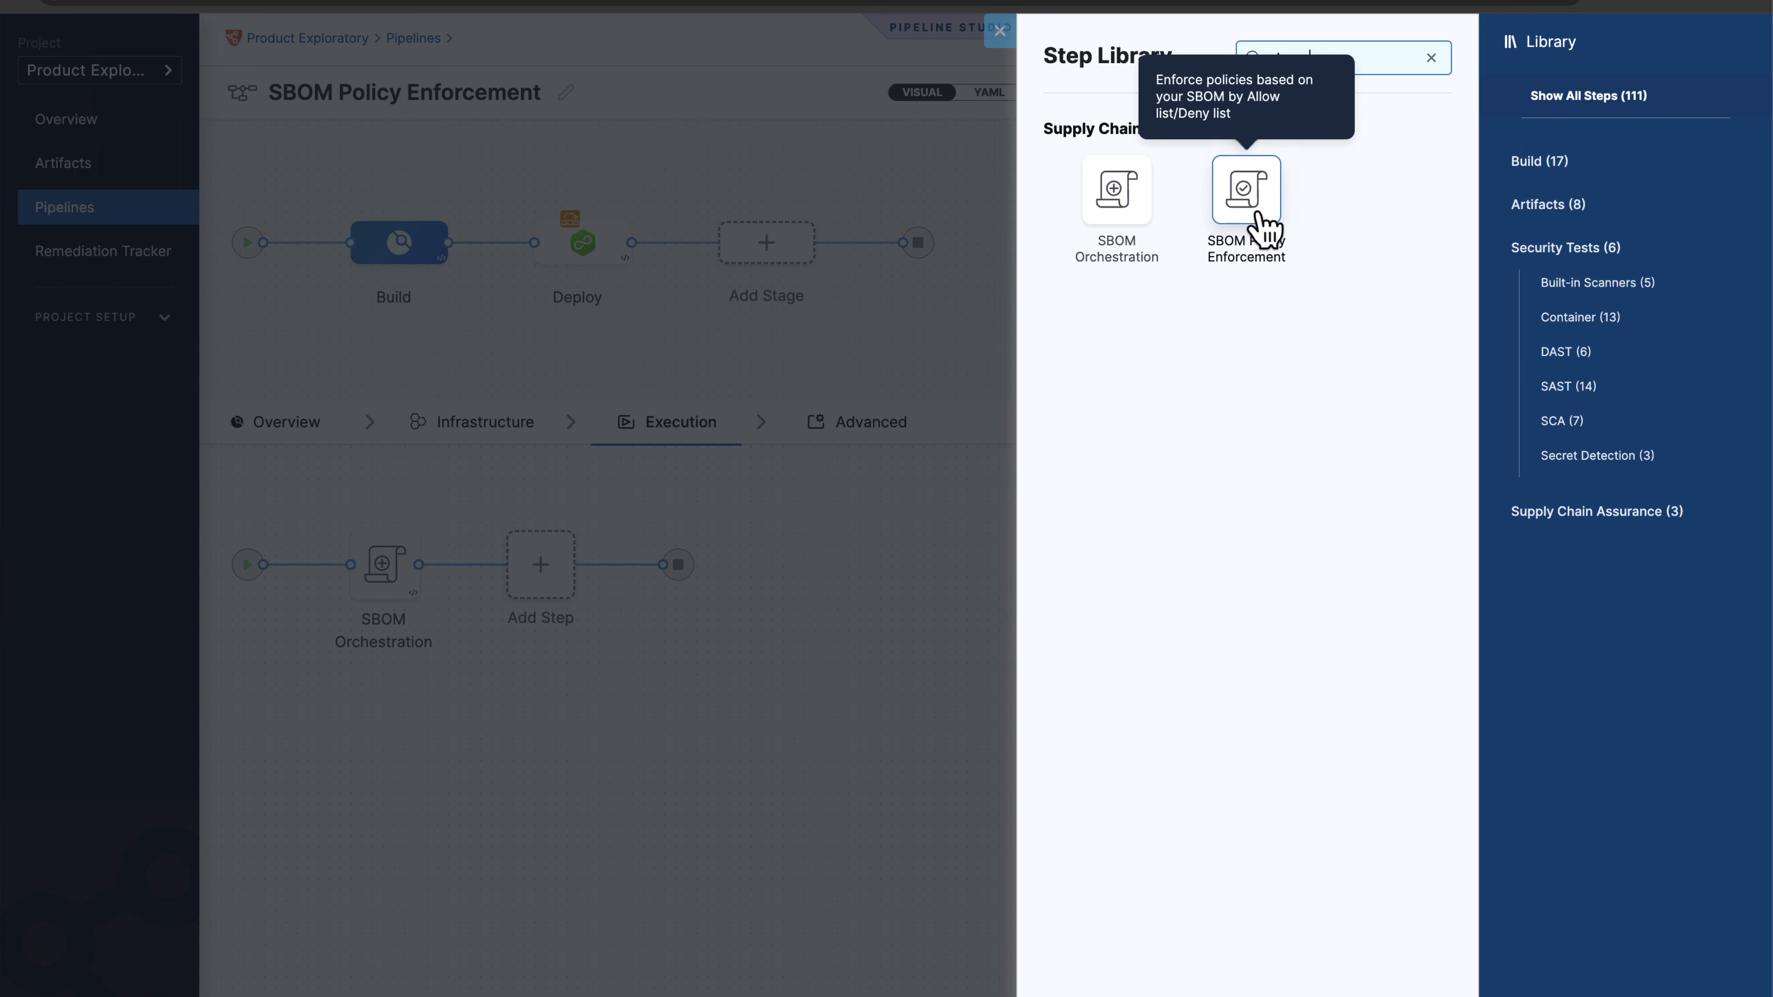
left_click(1264, 225)
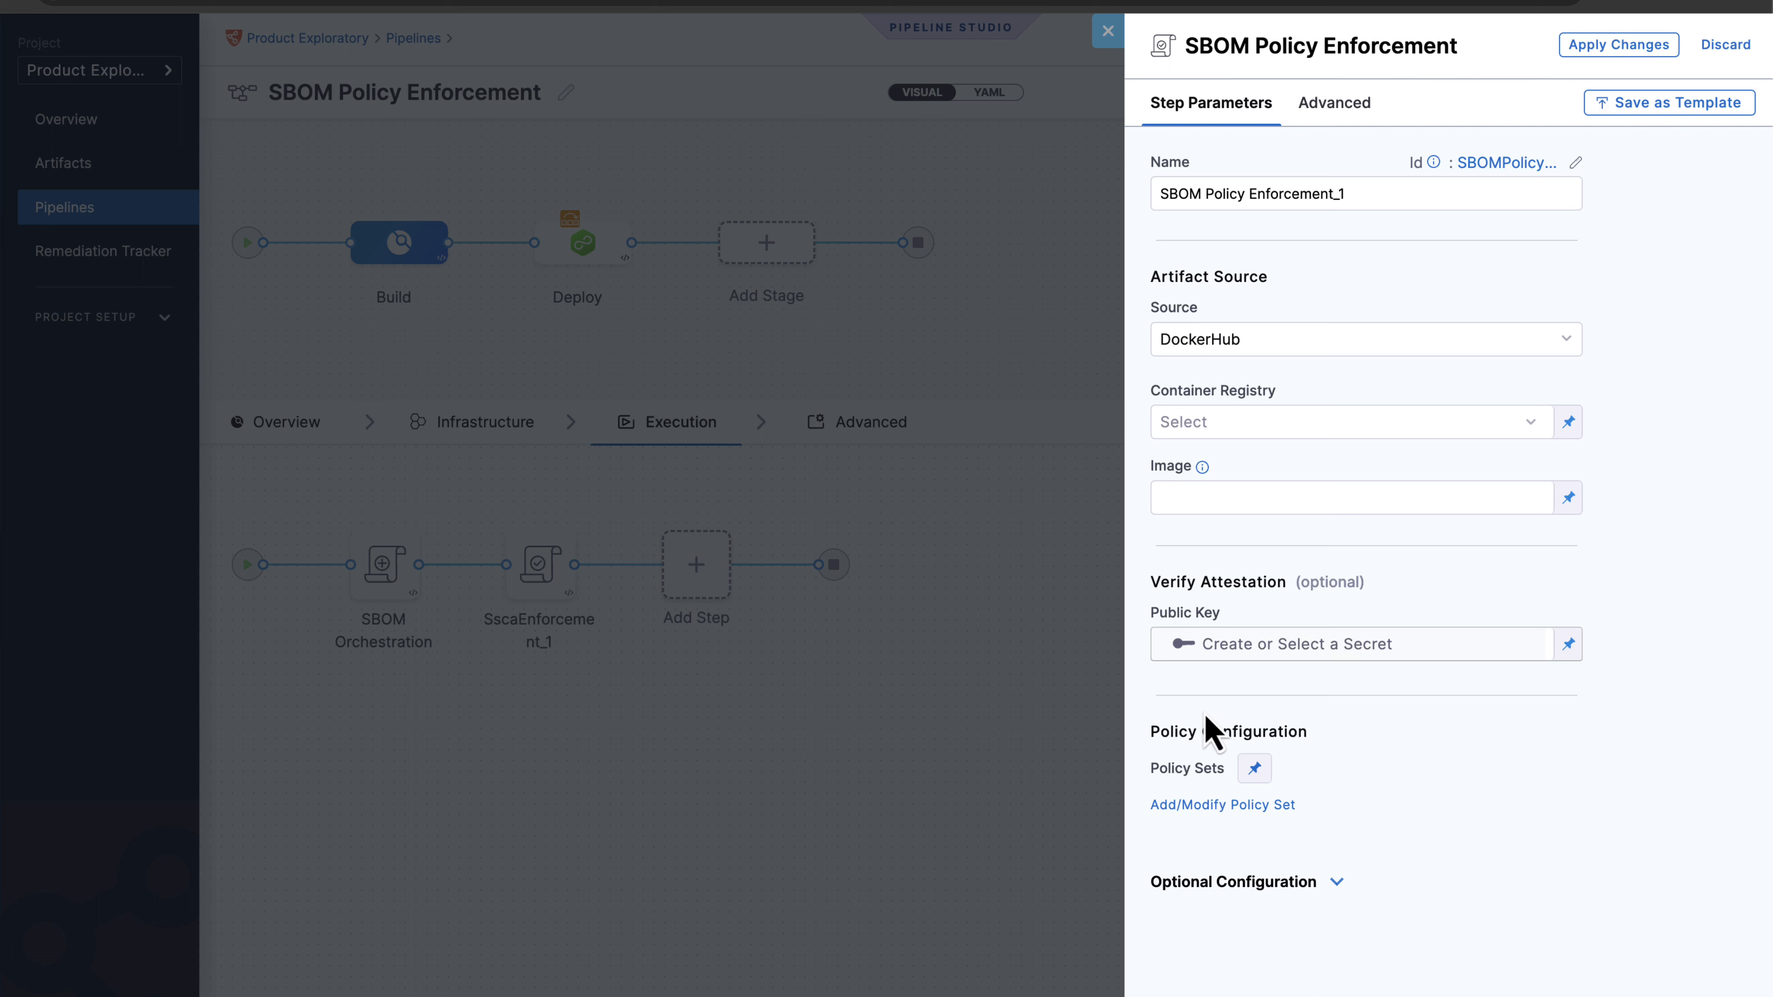
Clear the policy configuration, discard the unsaved step settings, and delete SscaEnforcement_1 from the stage.
left_click_drag(1149, 727, 1318, 812)
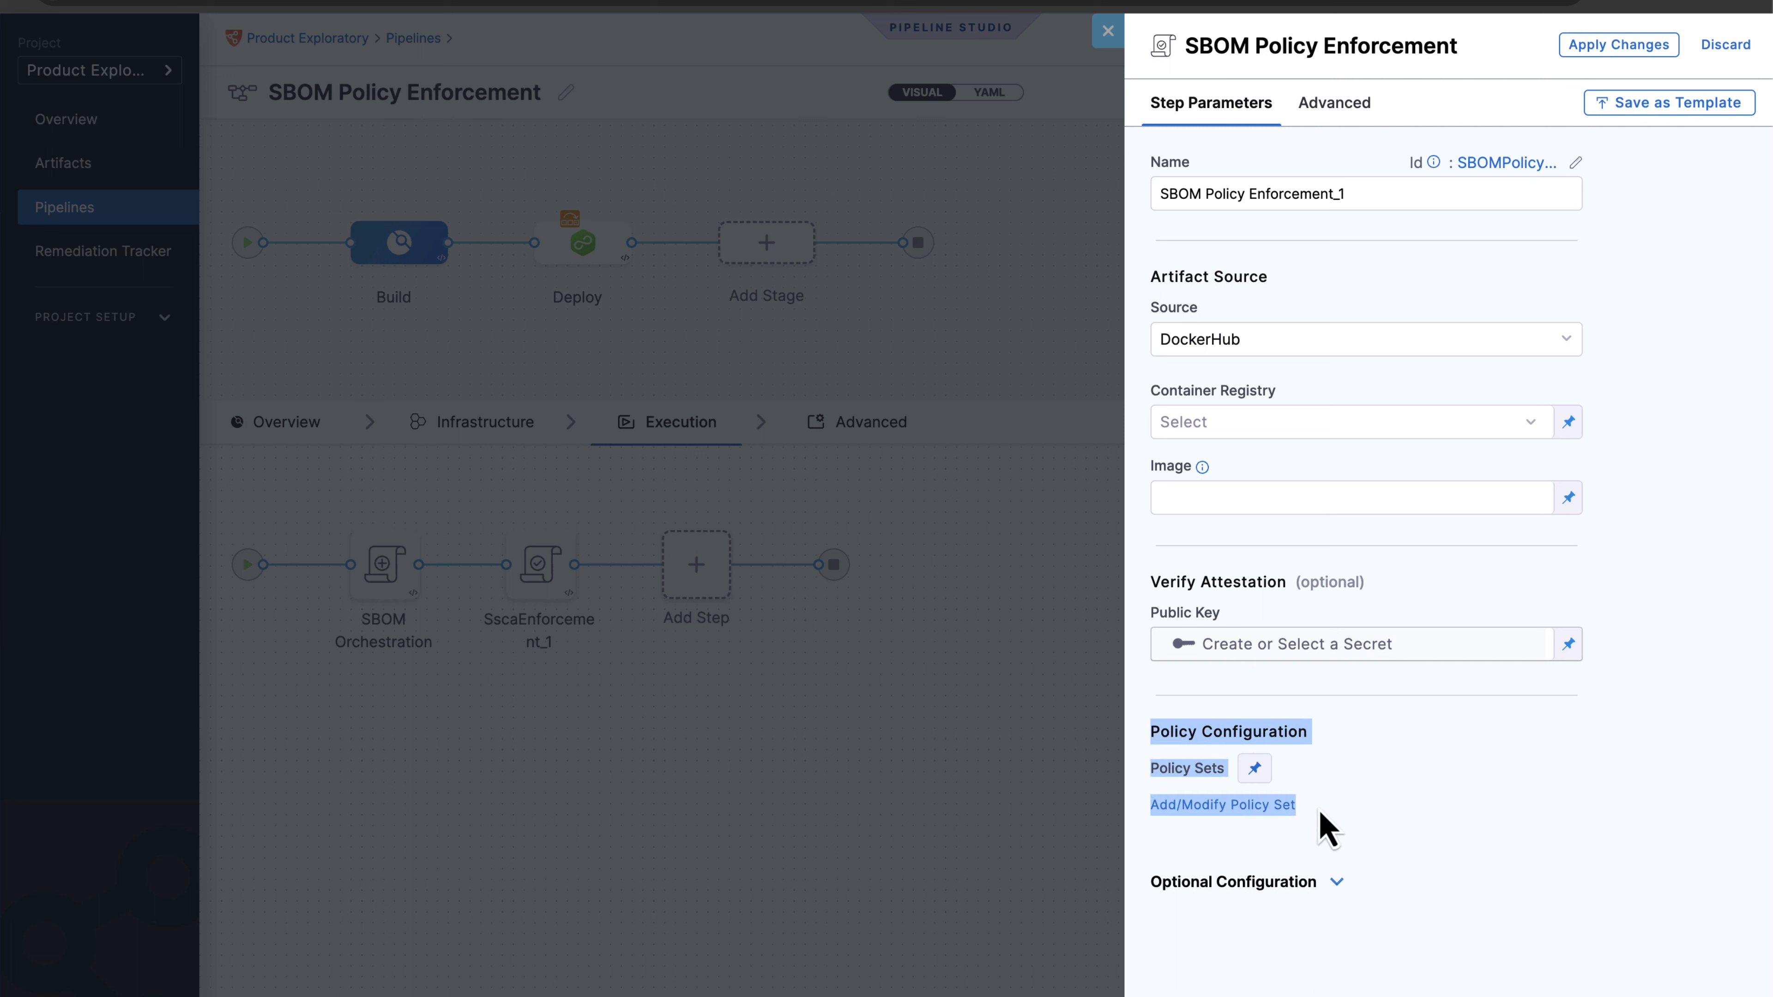
left_click(1273, 842)
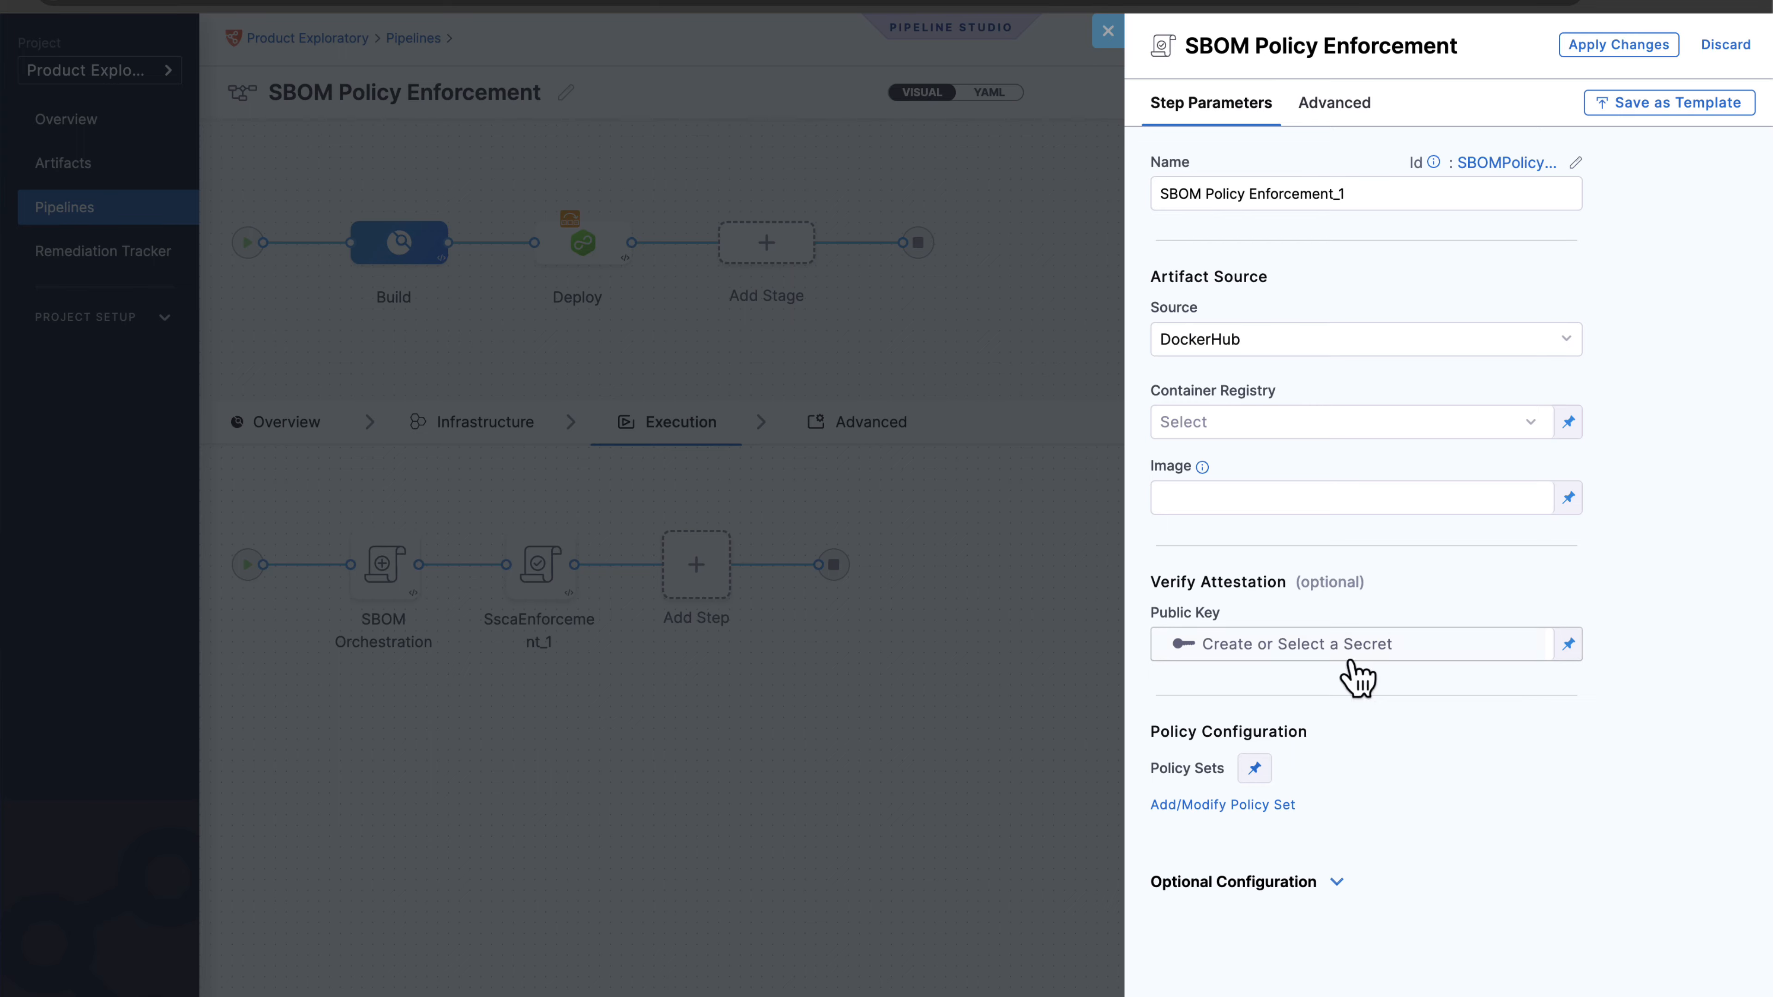
left_click(1107, 30)
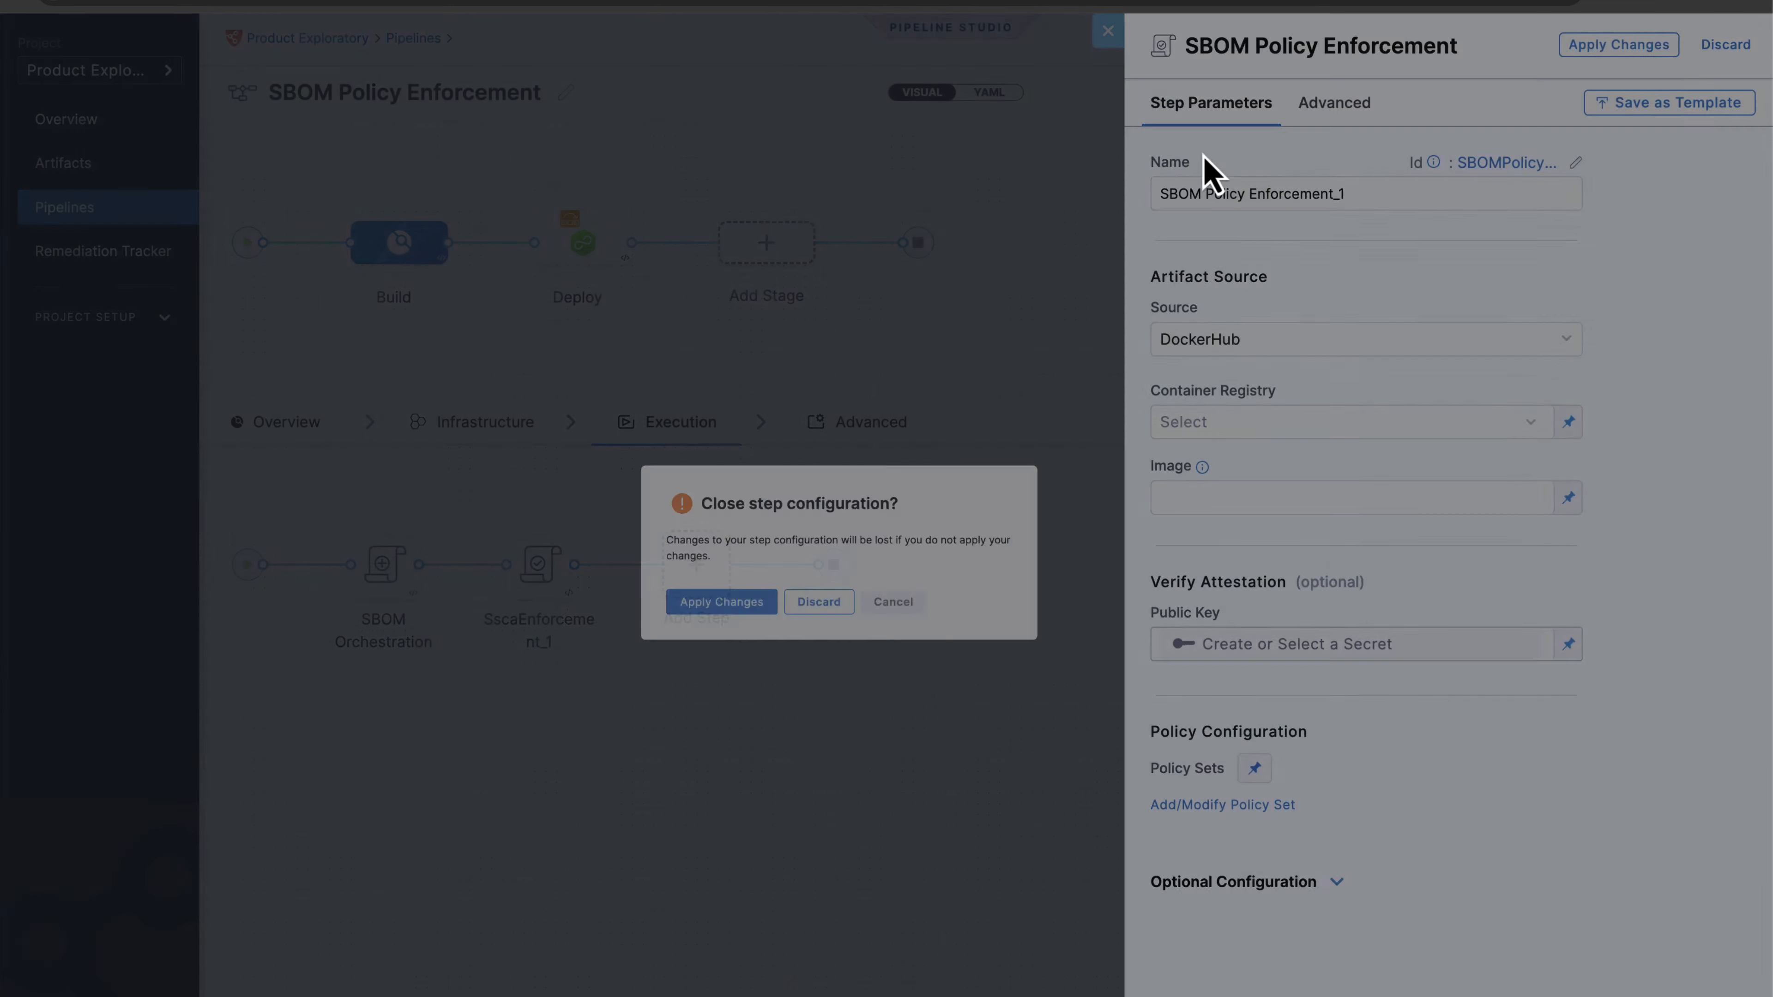
left_click(824, 602)
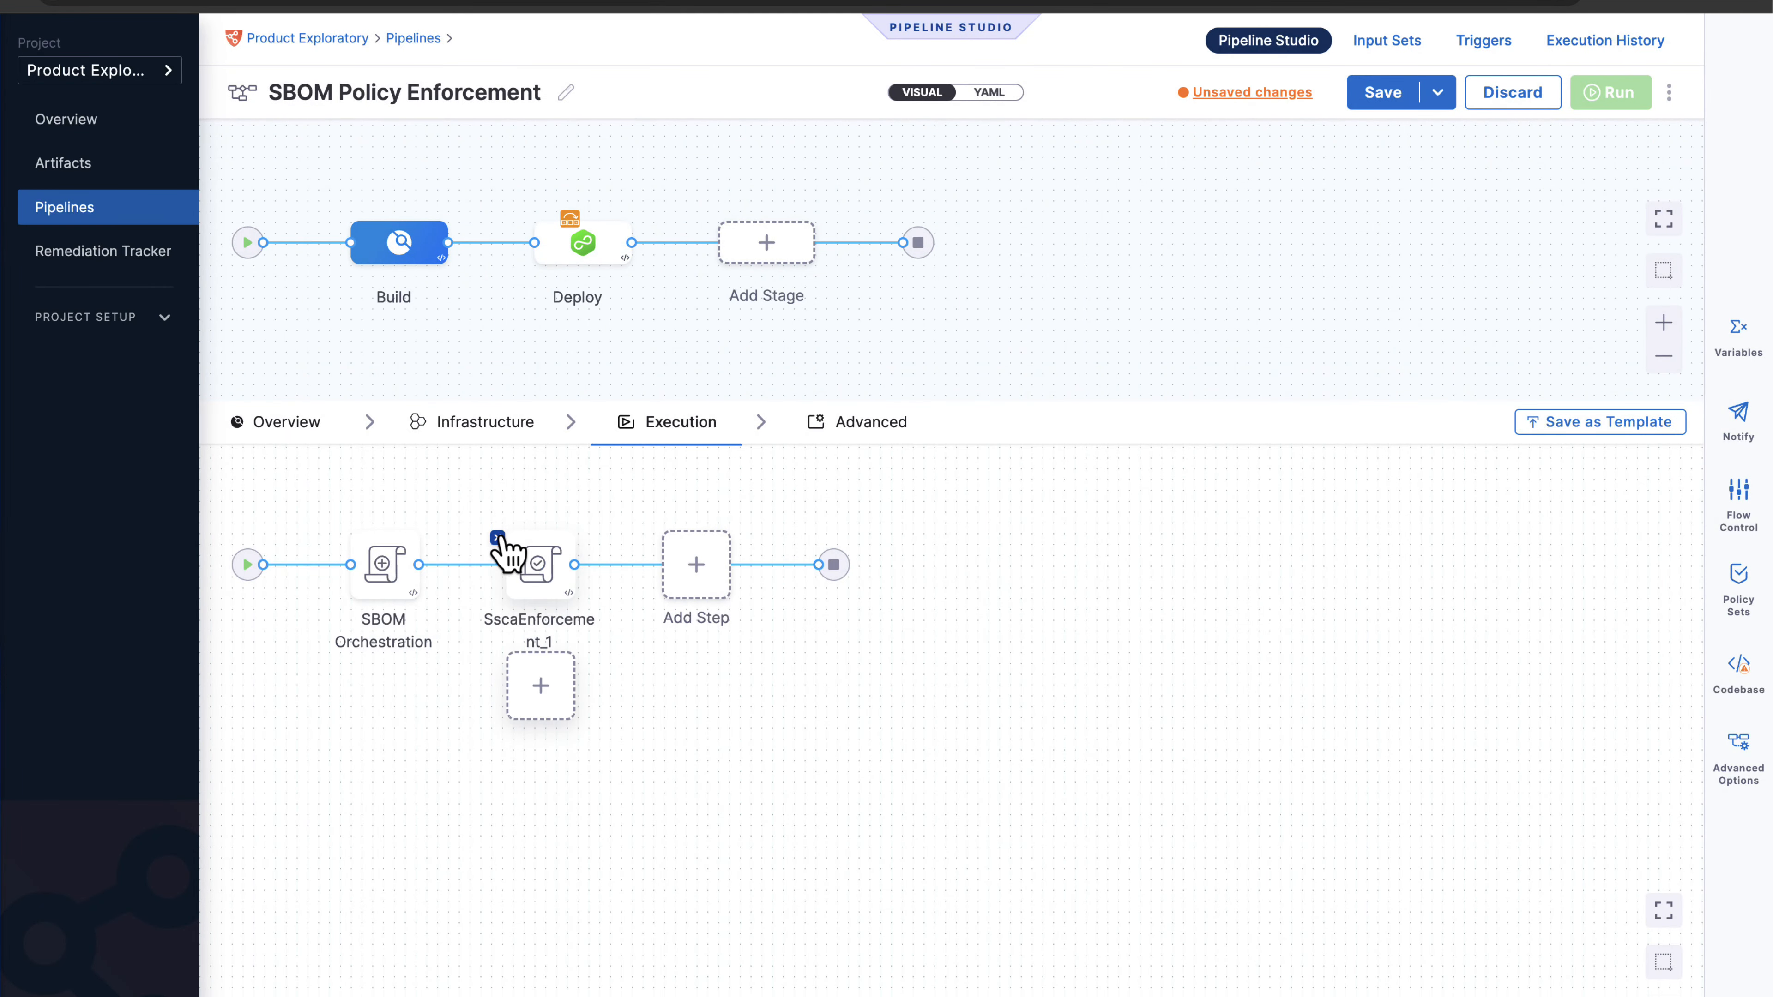
left_click(497, 538)
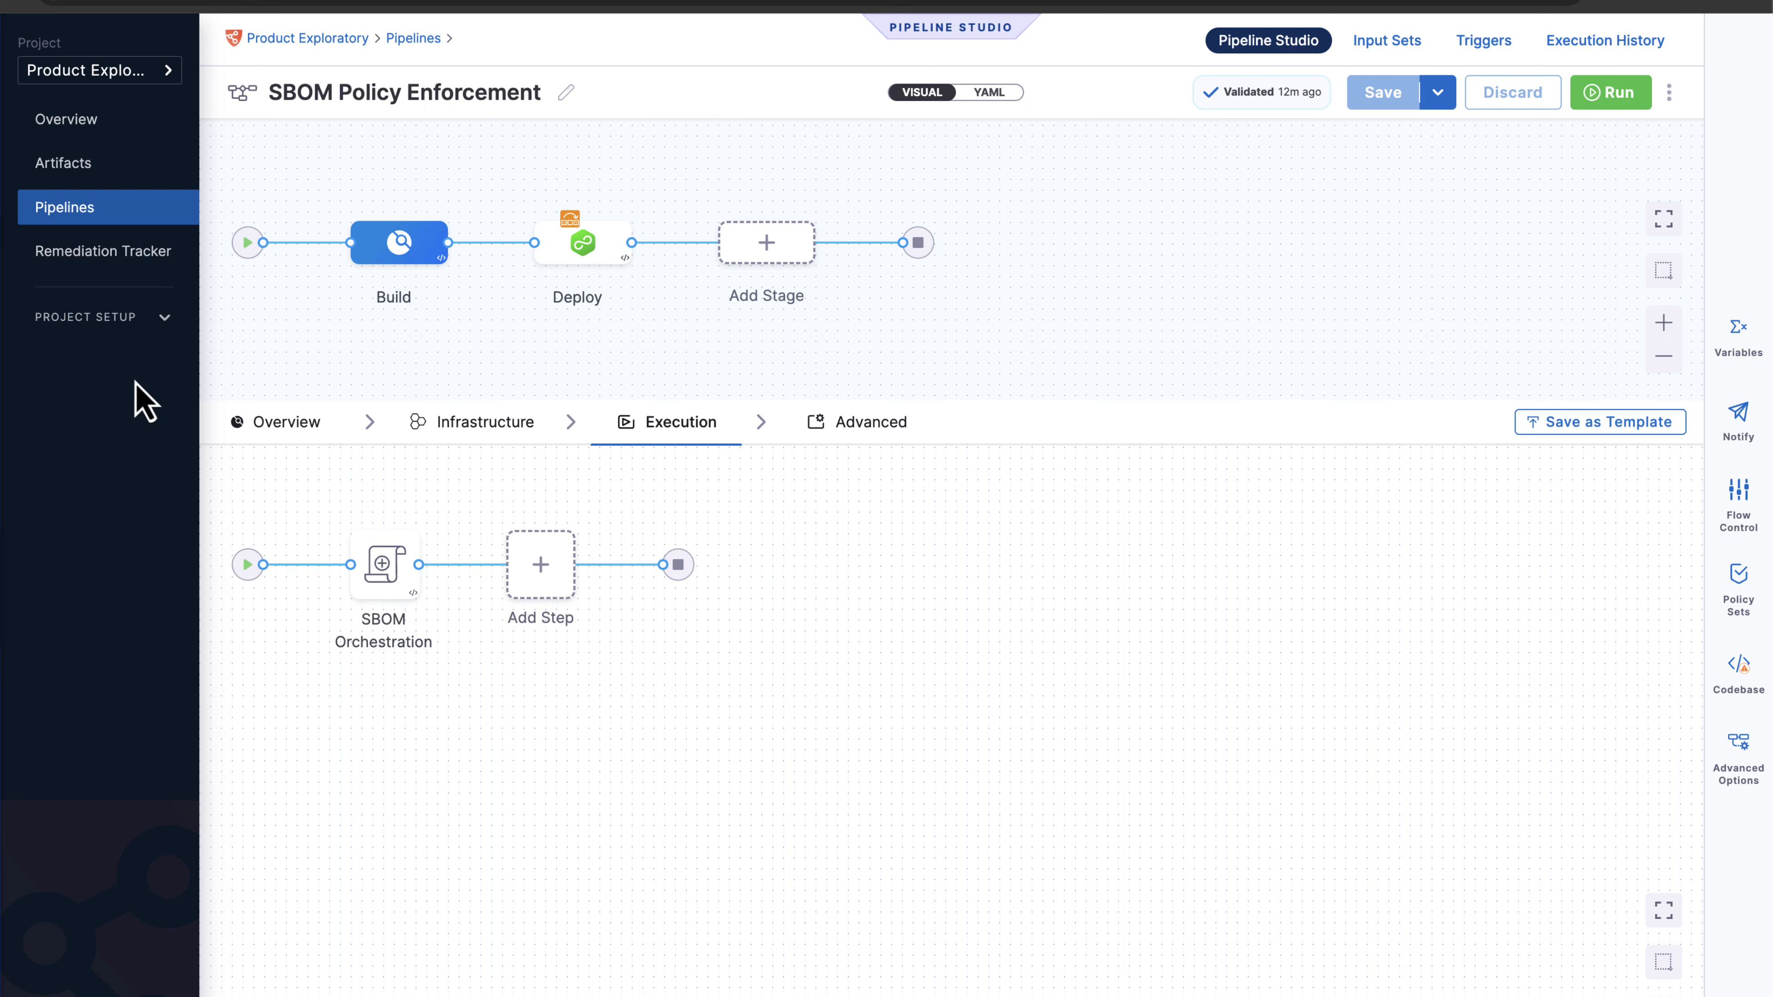
Go to Policies under Project Setup, skip the Policy As Code welcome, and show the policy list.
left_click(128, 330)
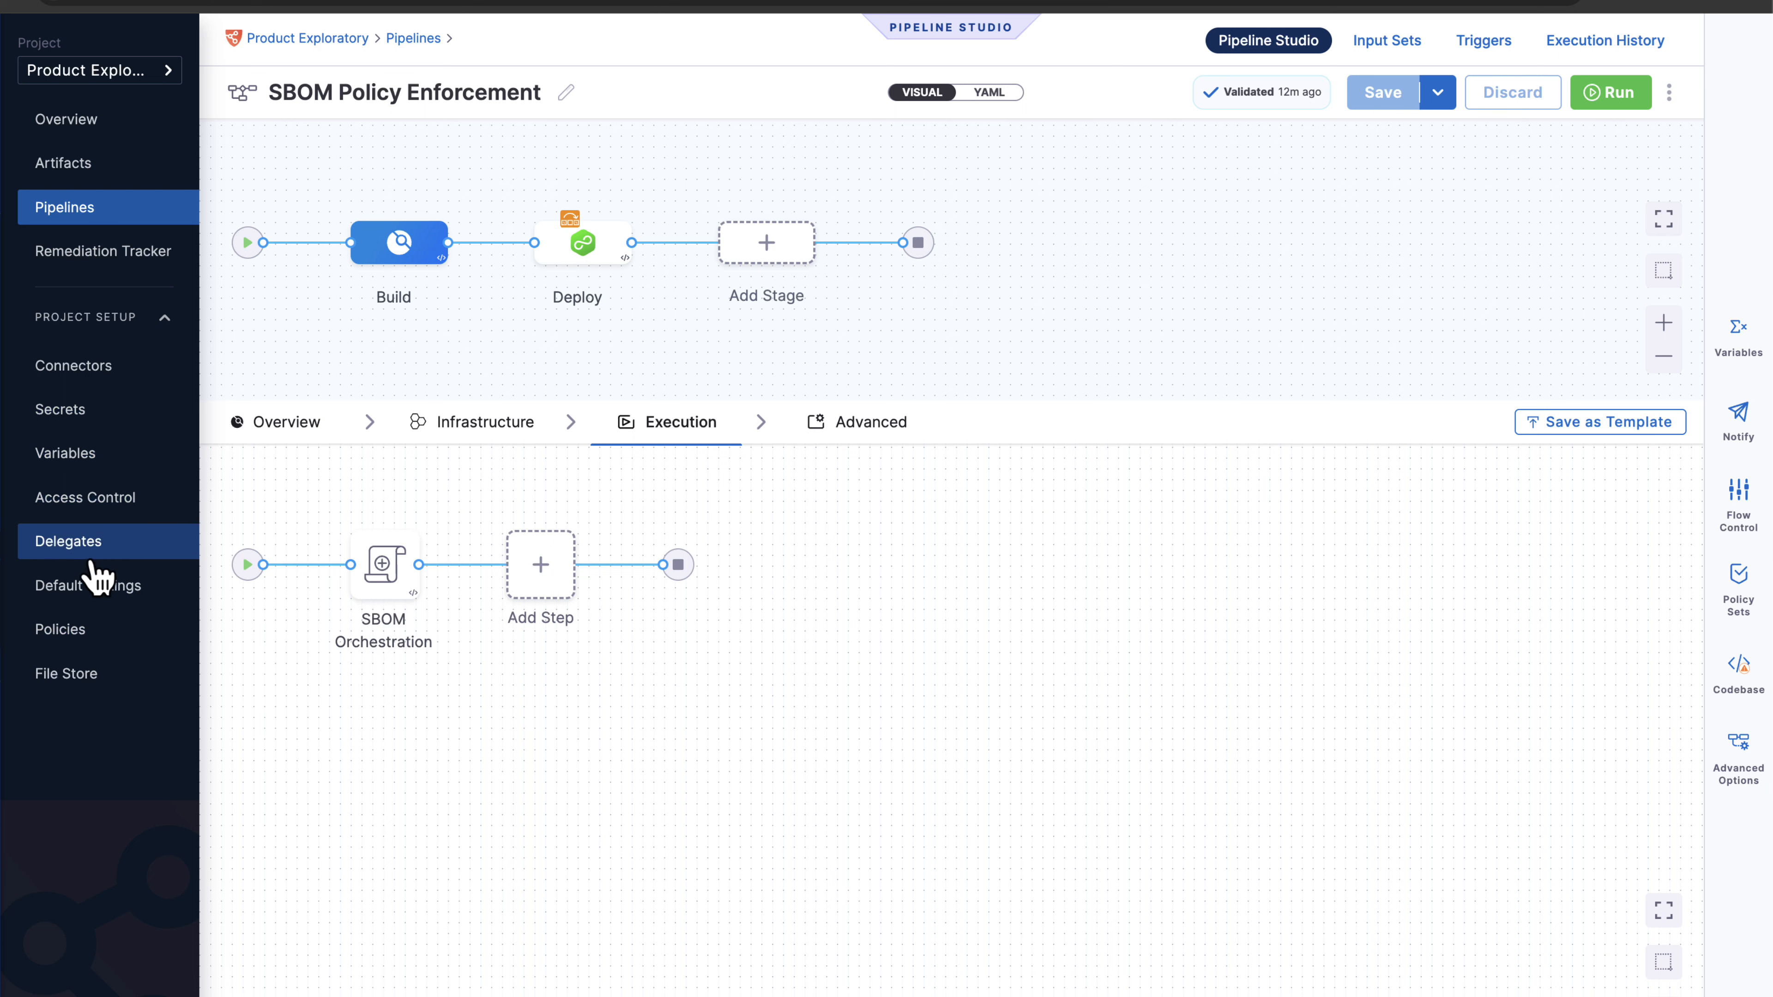
left_click(98, 632)
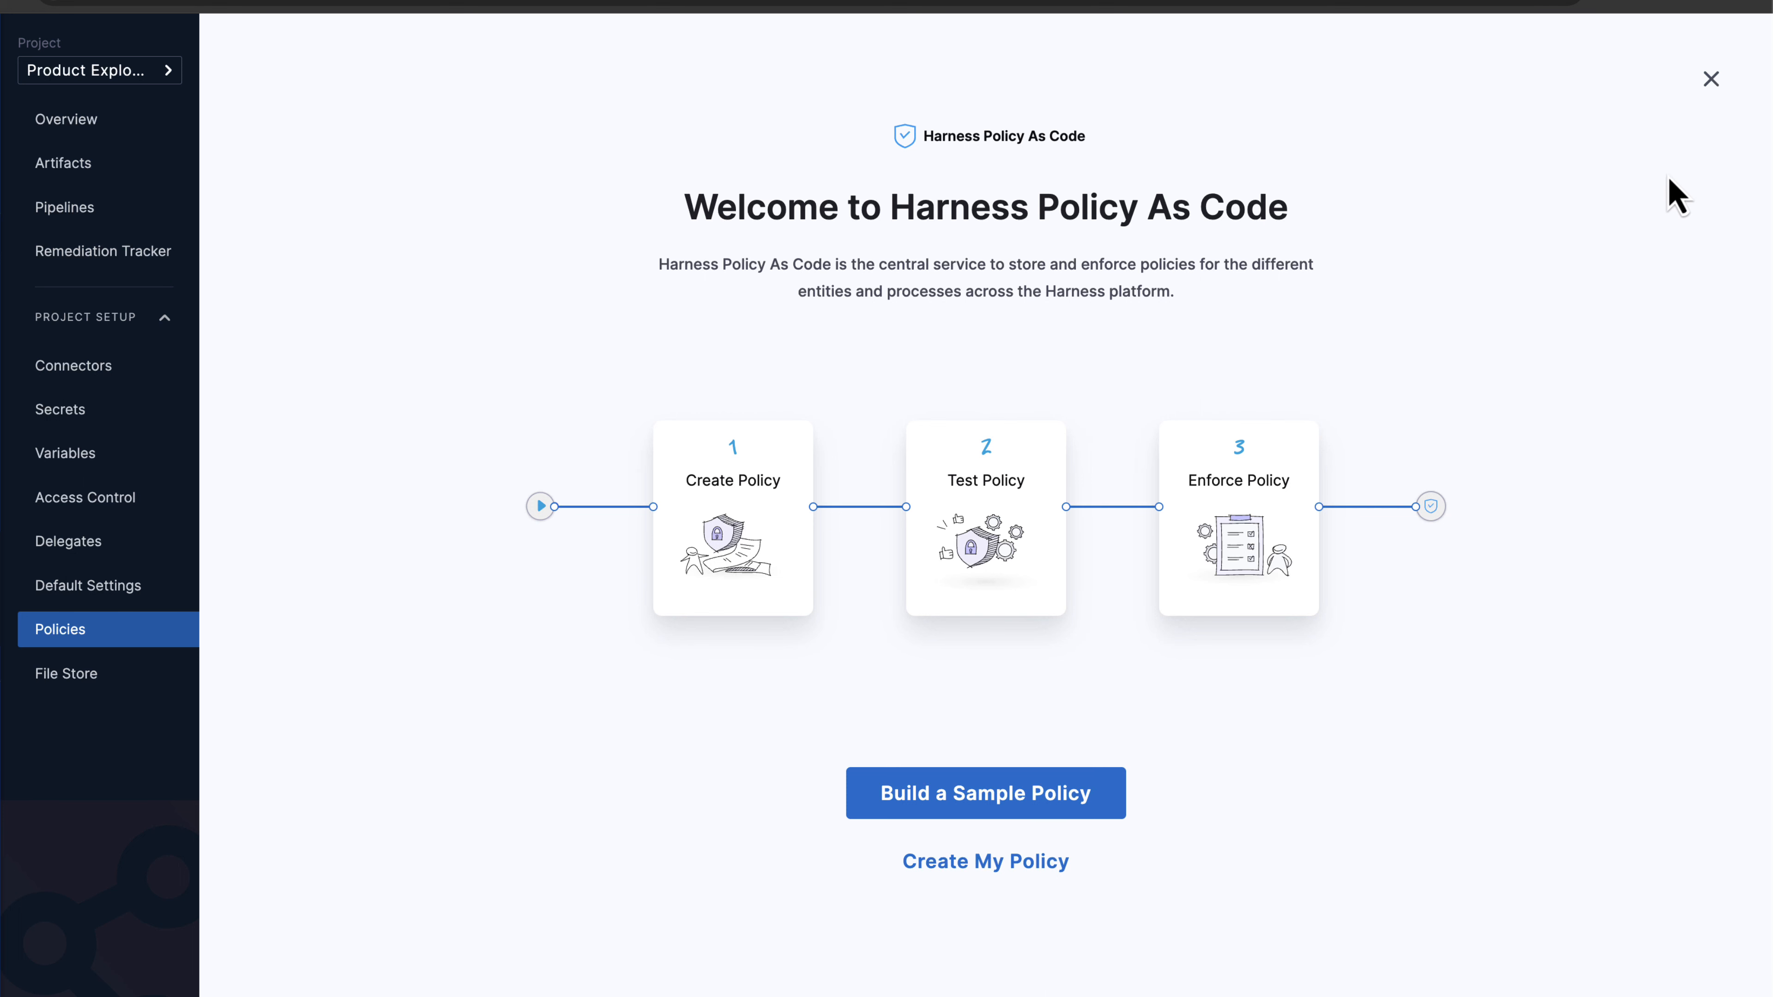
left_click(1710, 80)
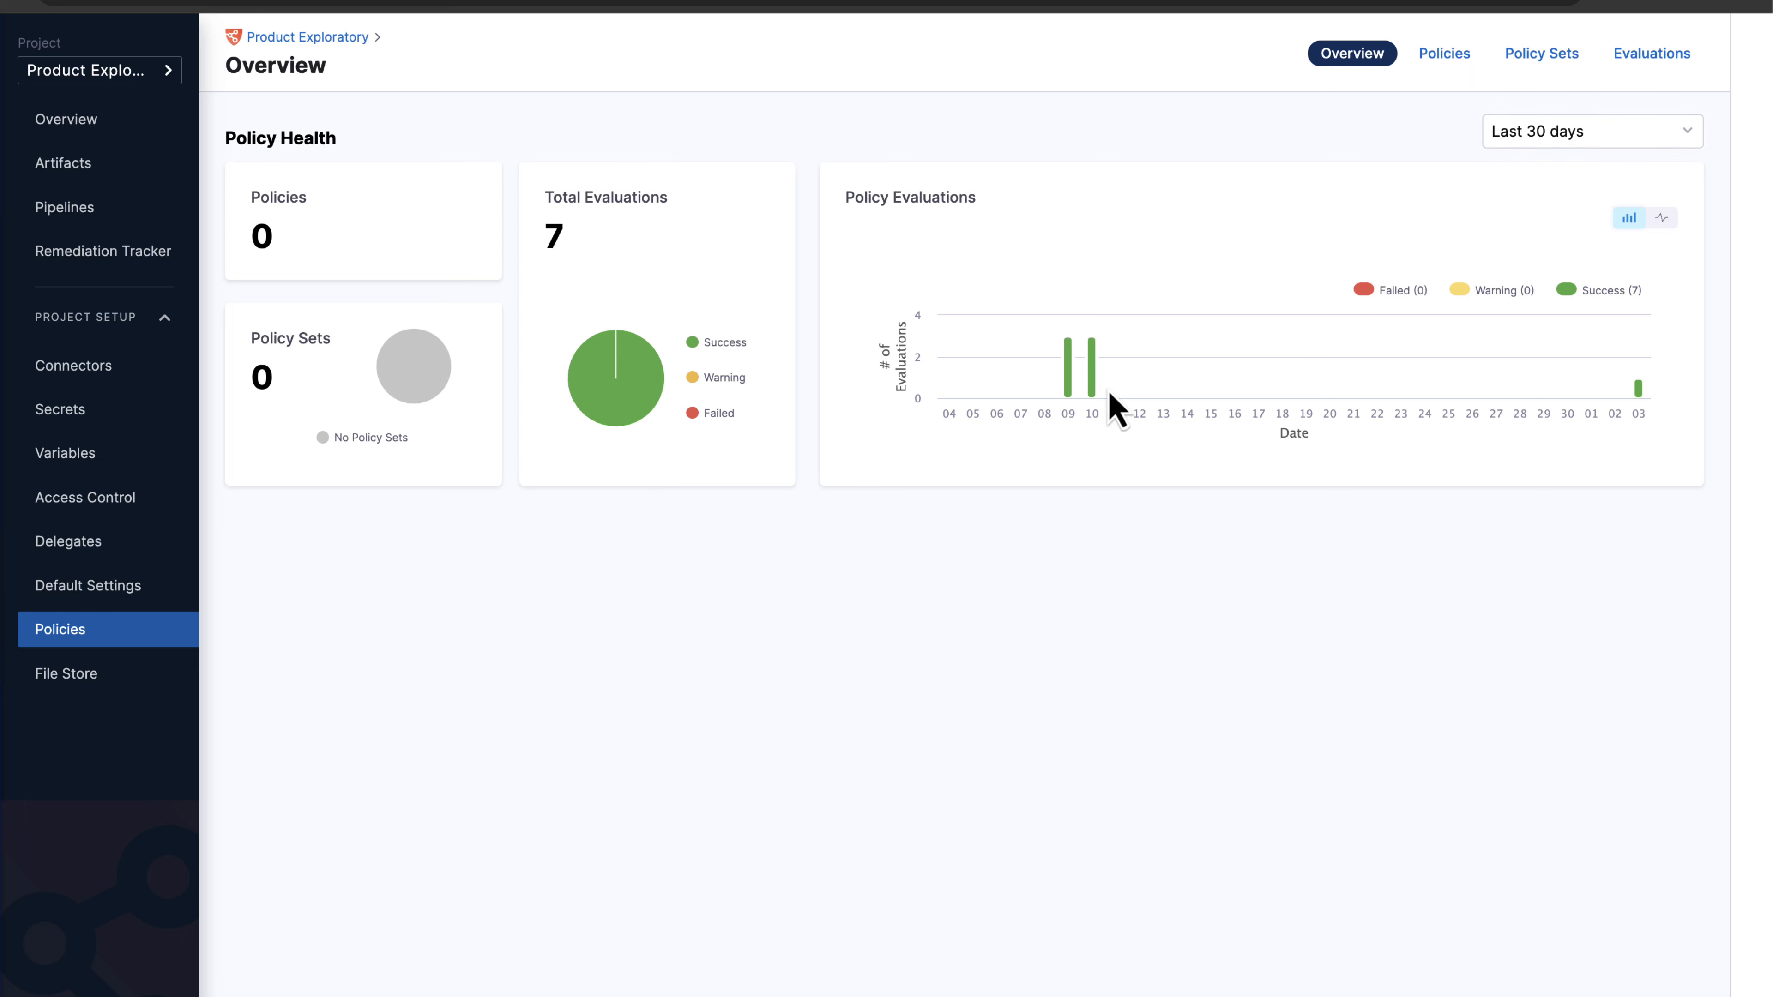
left_click(1445, 76)
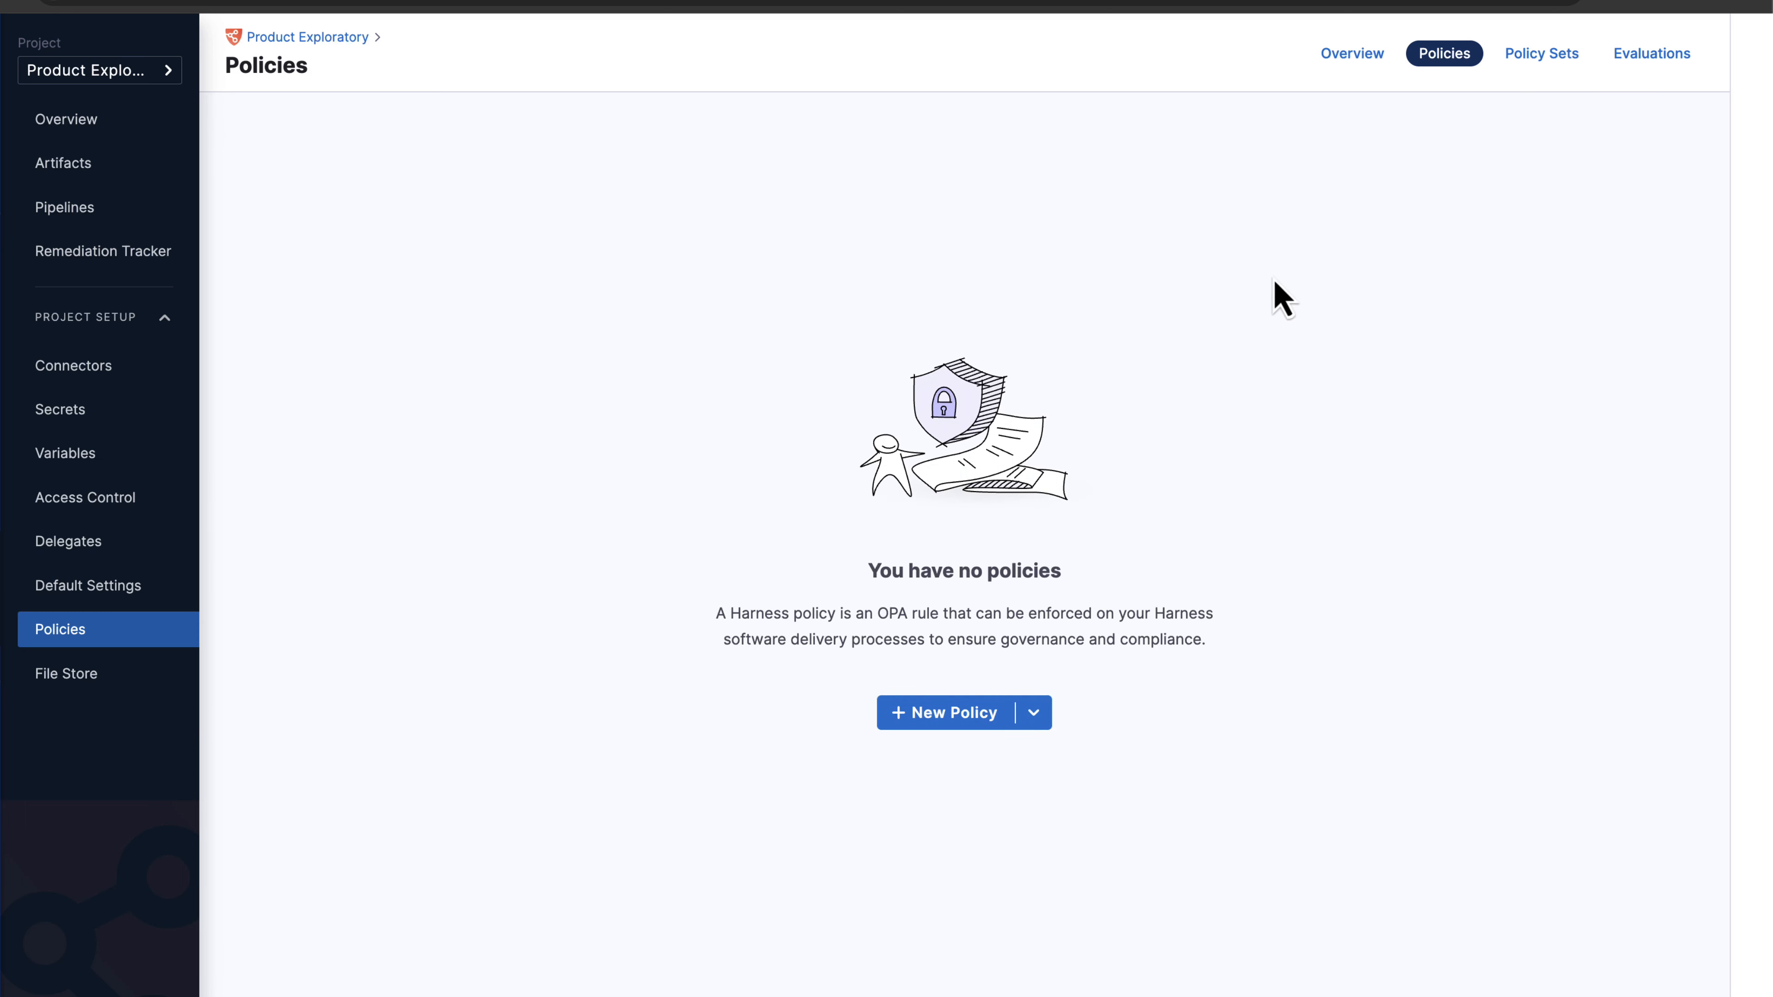
Create a new inline policy named 'SBOM Policy Enforcement'.
left_click(984, 715)
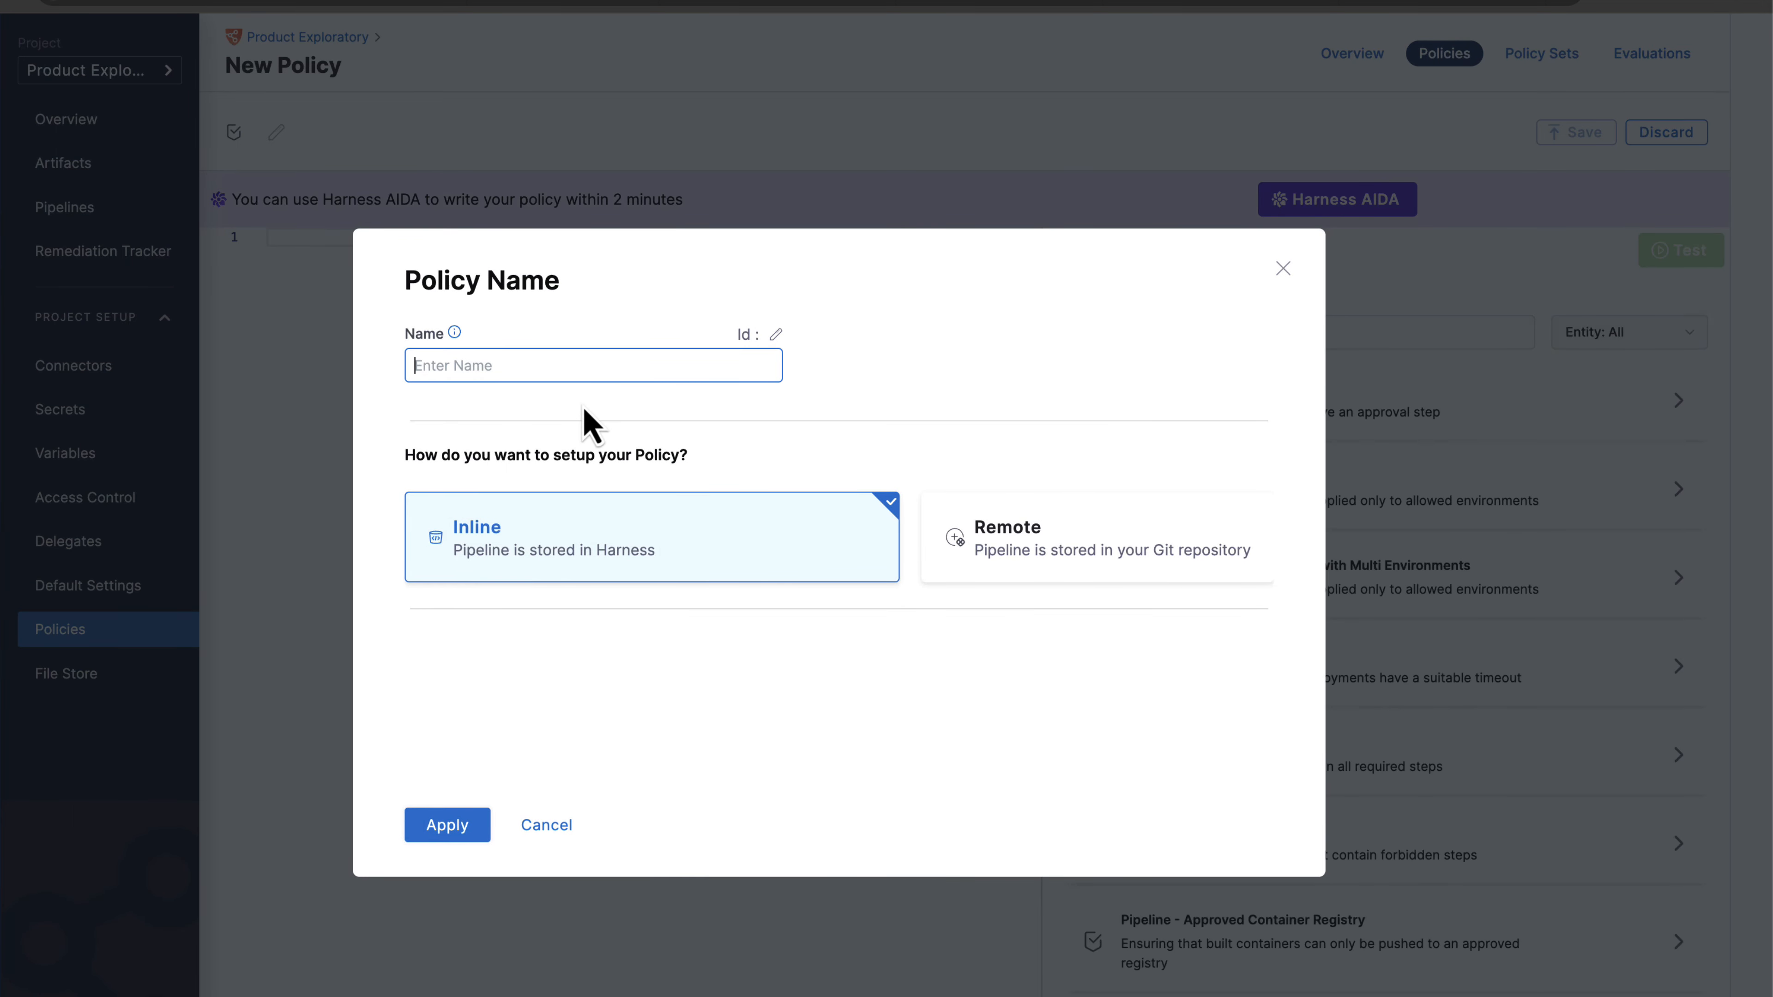
type("SBOM Policy Enforcement")
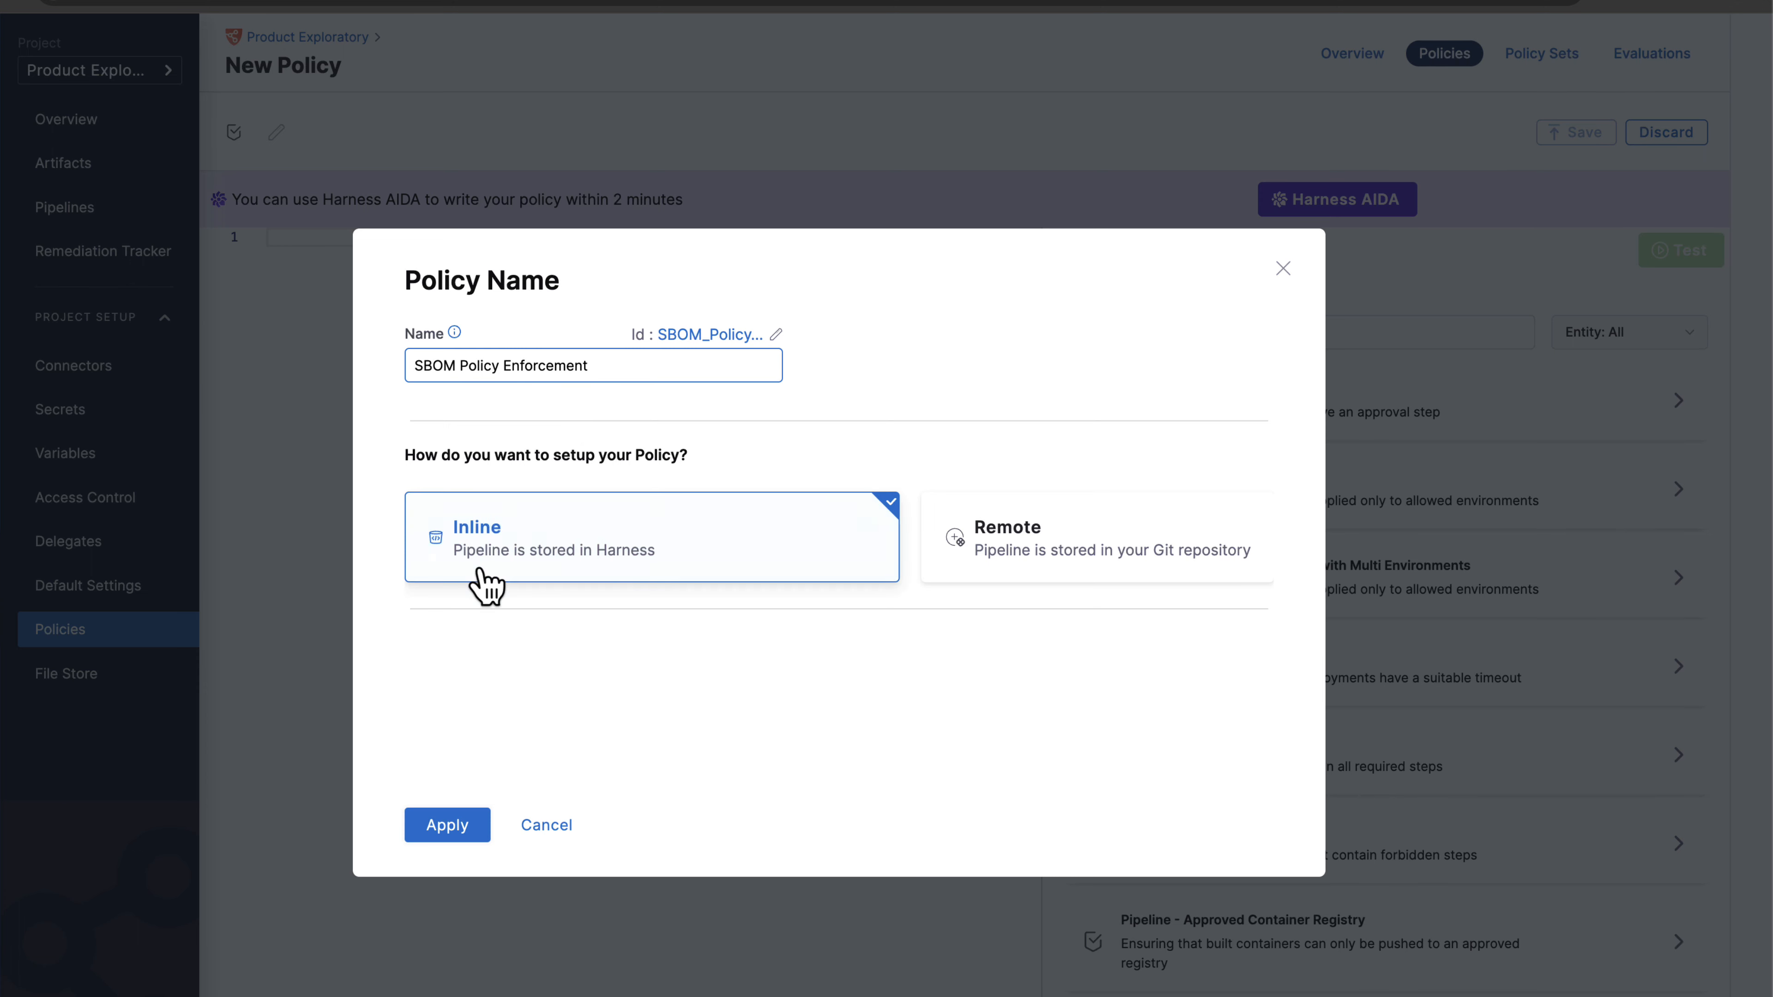
left_click(517, 565)
left_click(452, 826)
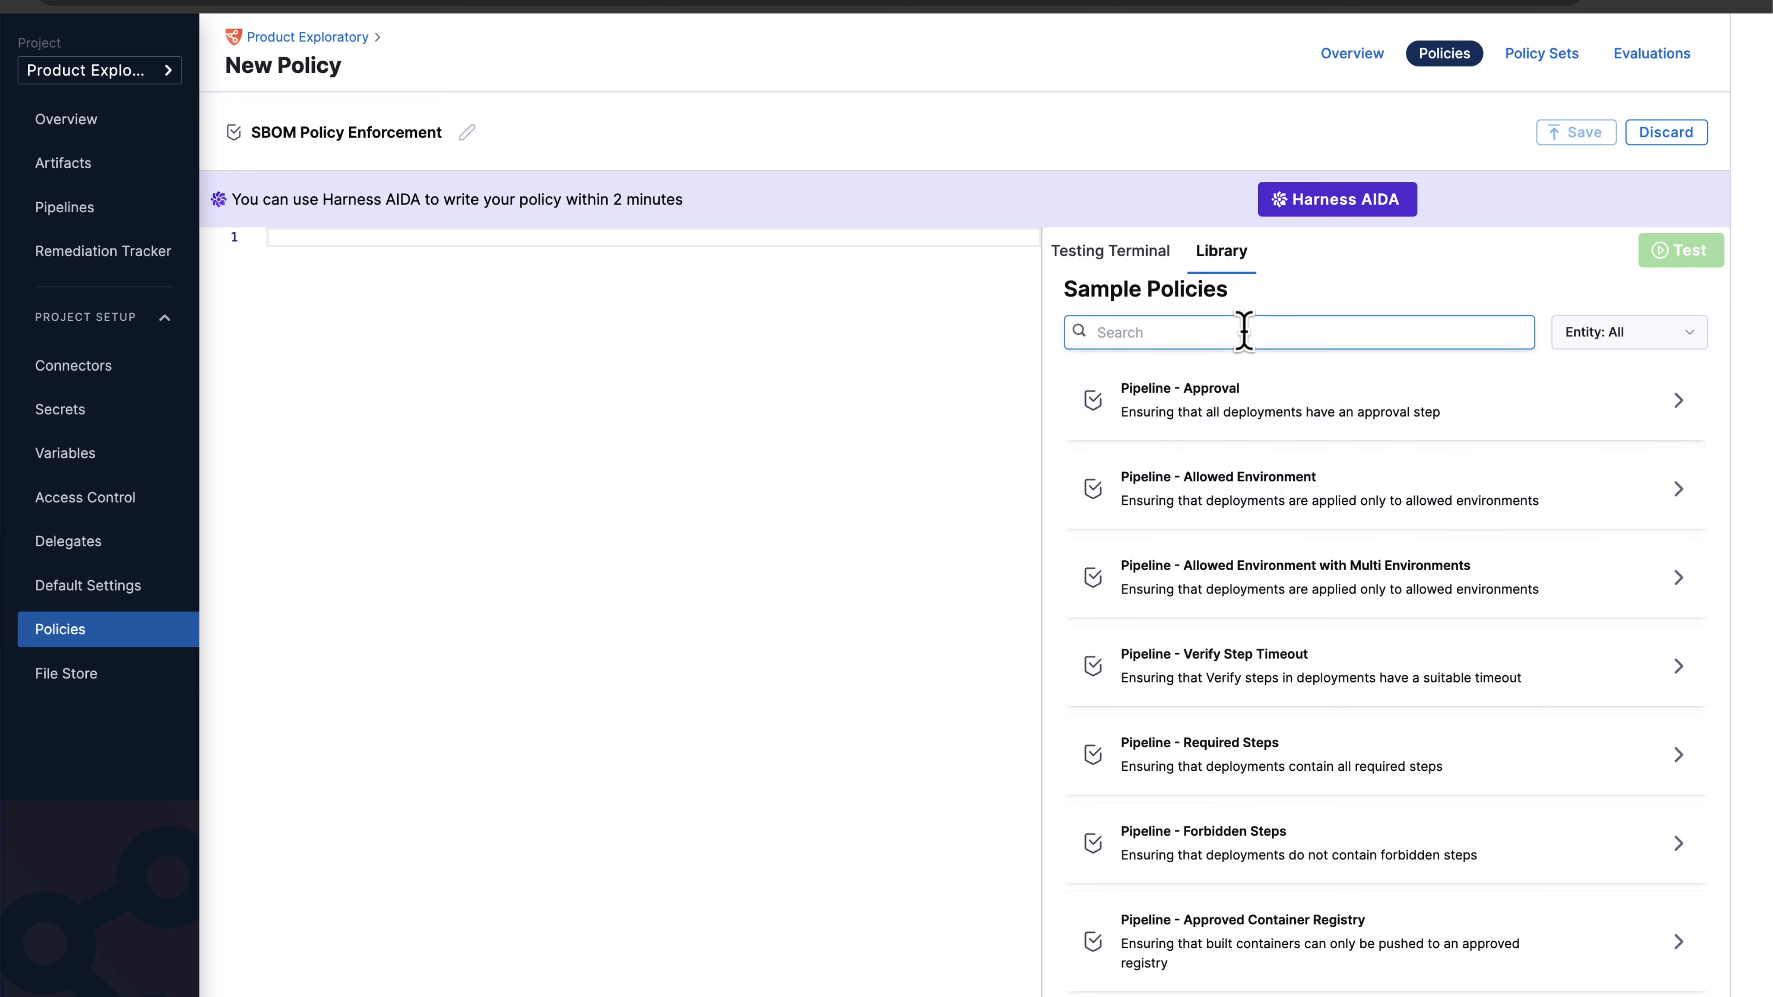
Scroll the sample policy library down to the SBOM allow/deny-list samples.
scroll(1277, 509, "down", 5)
scroll(1277, 514, "up", 5)
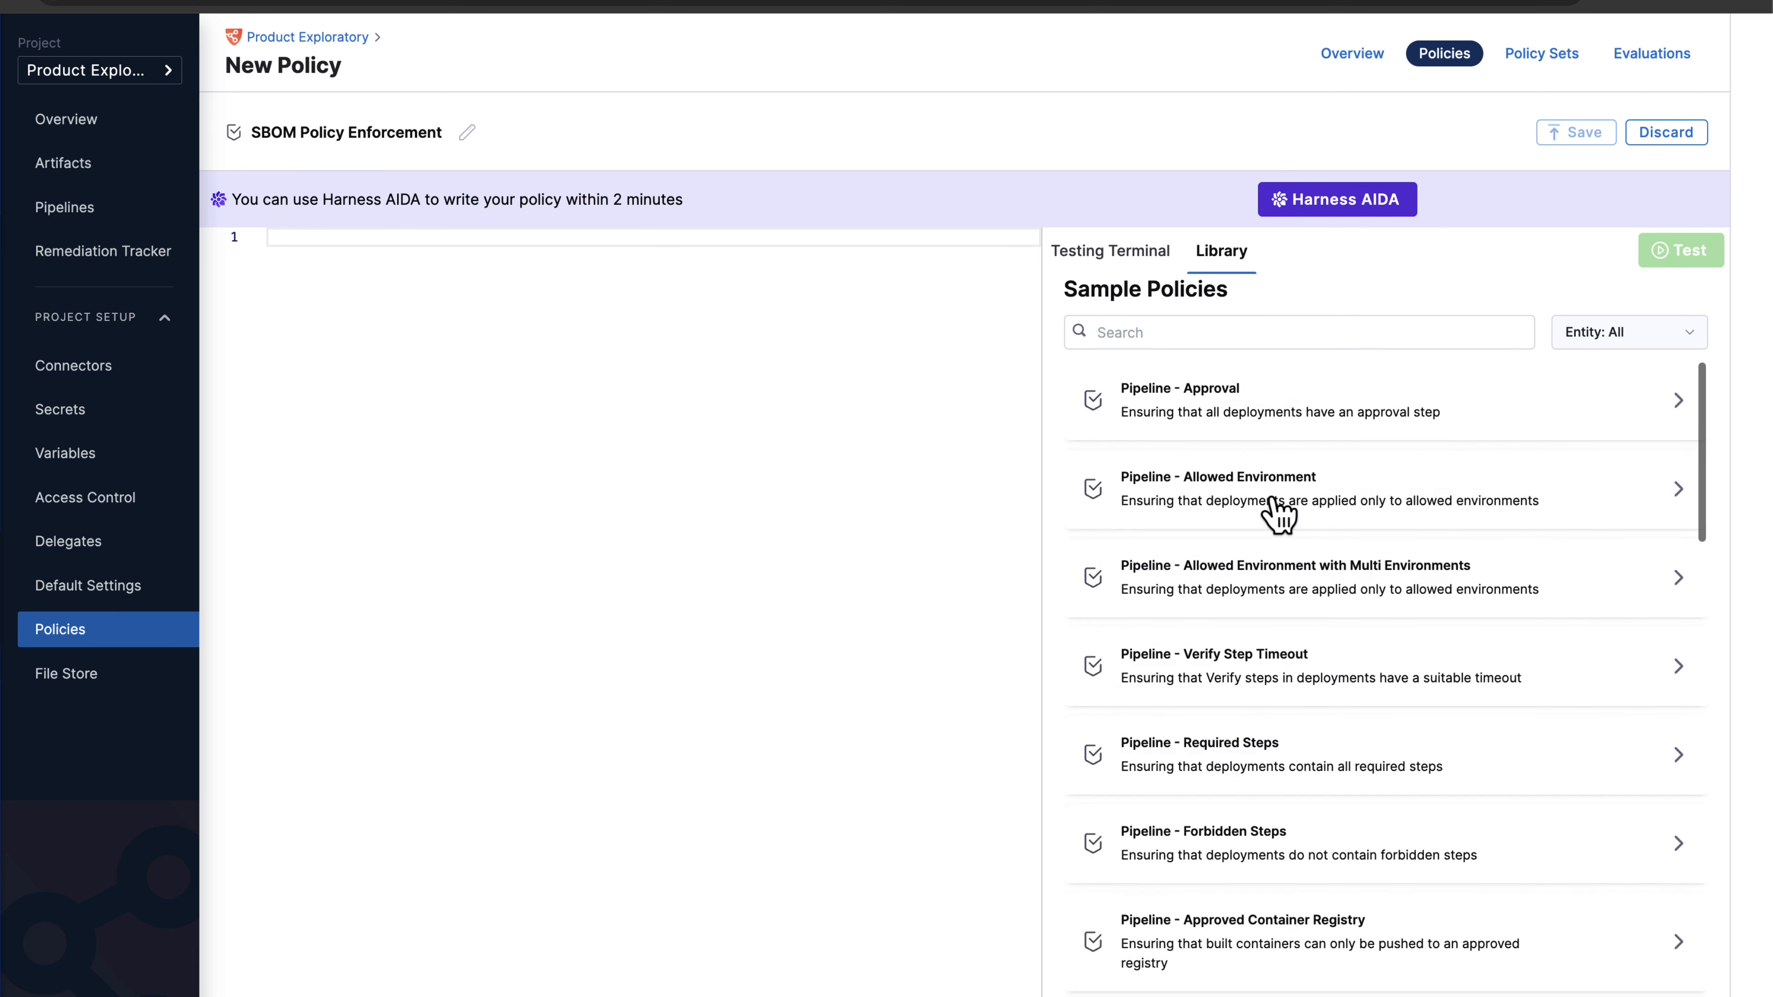
left_click(1228, 334)
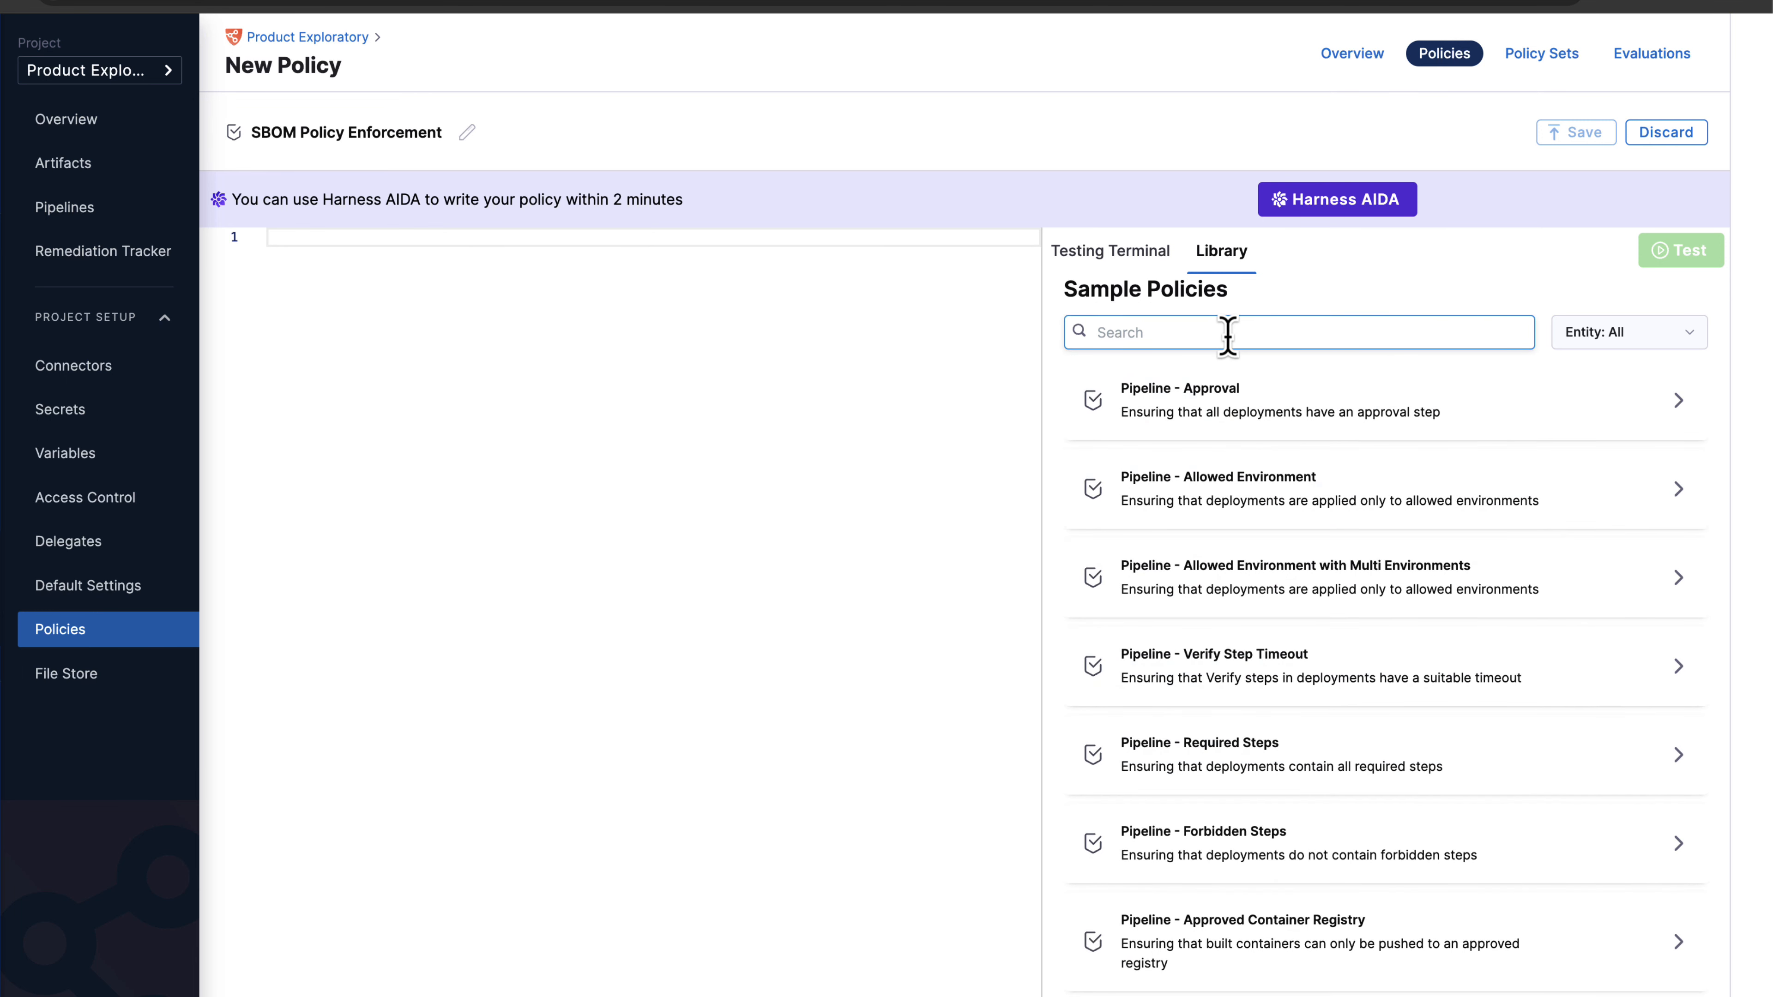
scroll(1274, 614, "down", 8)
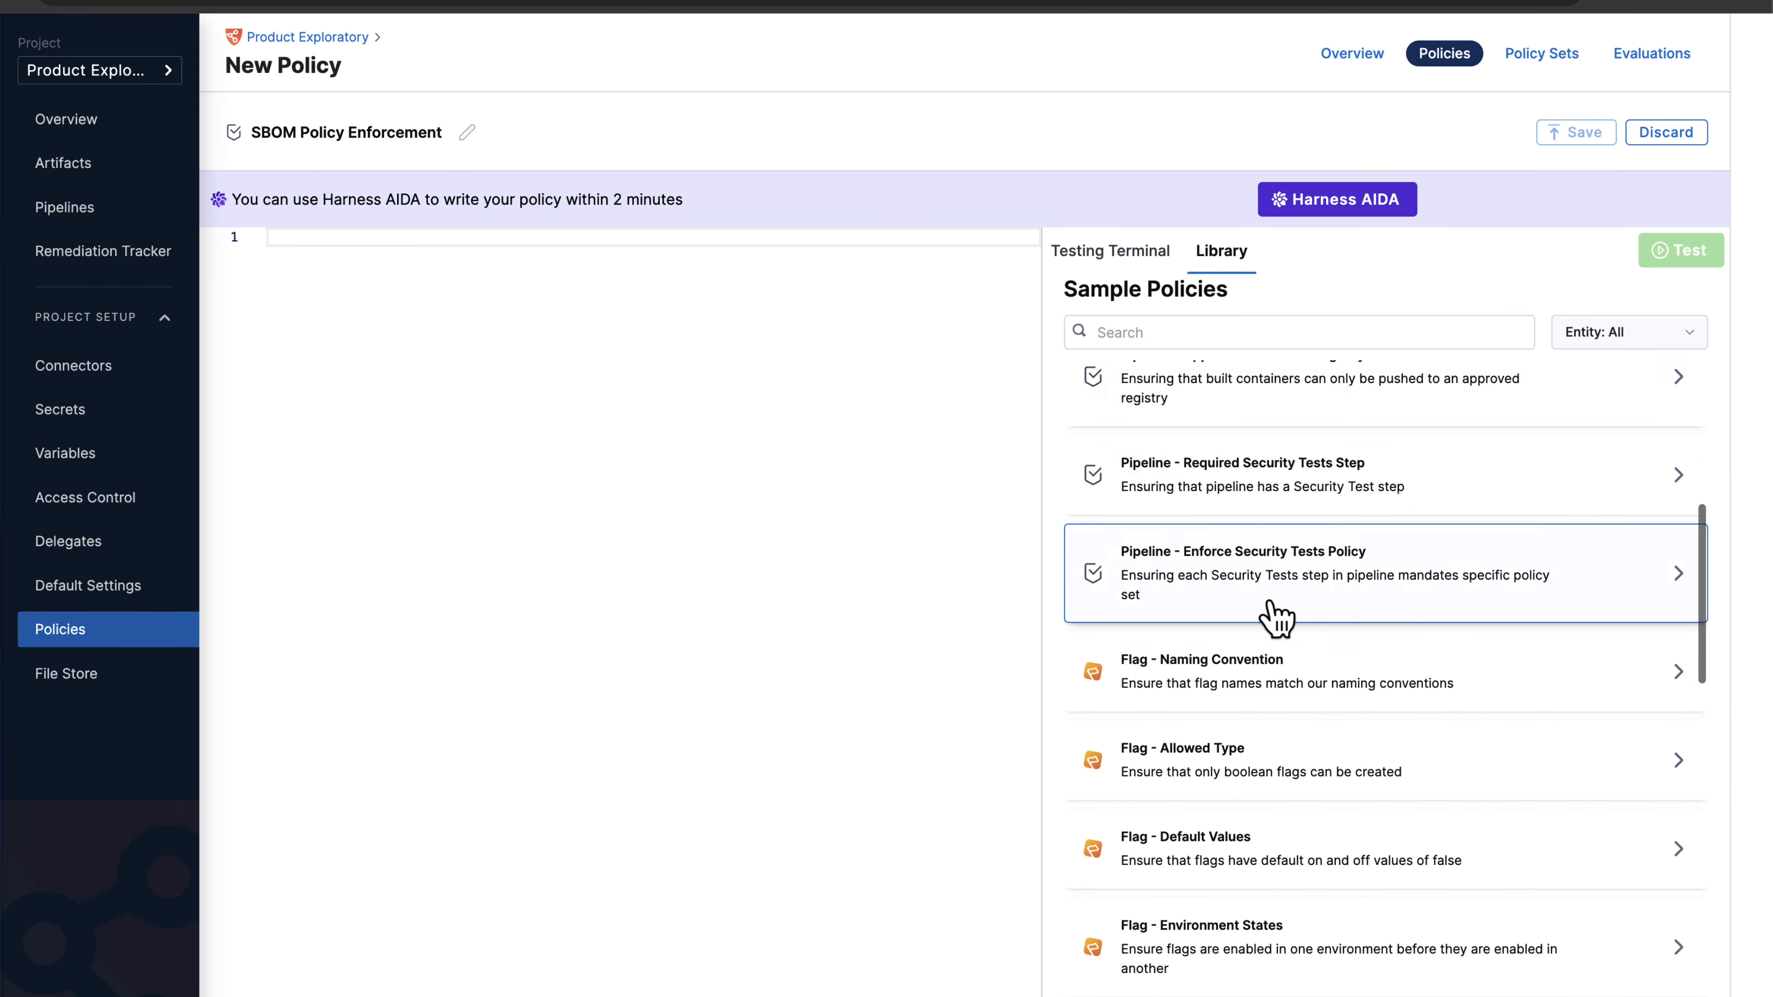
scroll(1276, 618, "down", 10)
scroll(1277, 618, "down", 5)
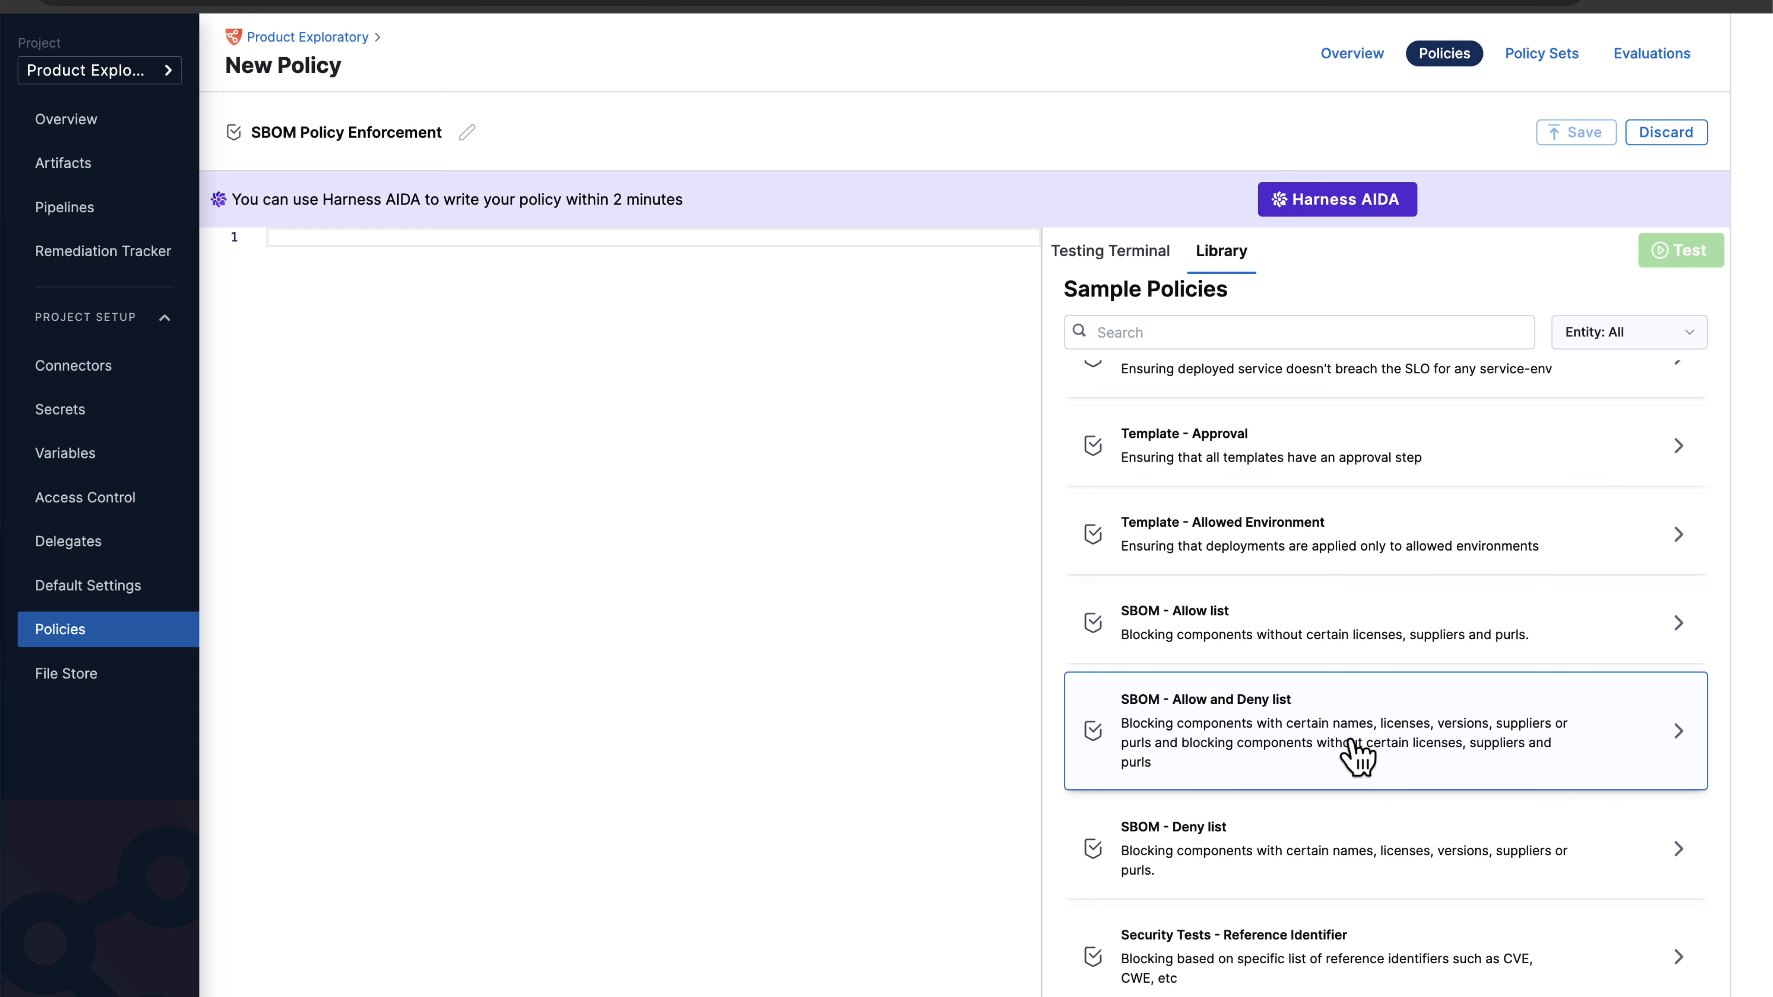
left_click(1249, 753)
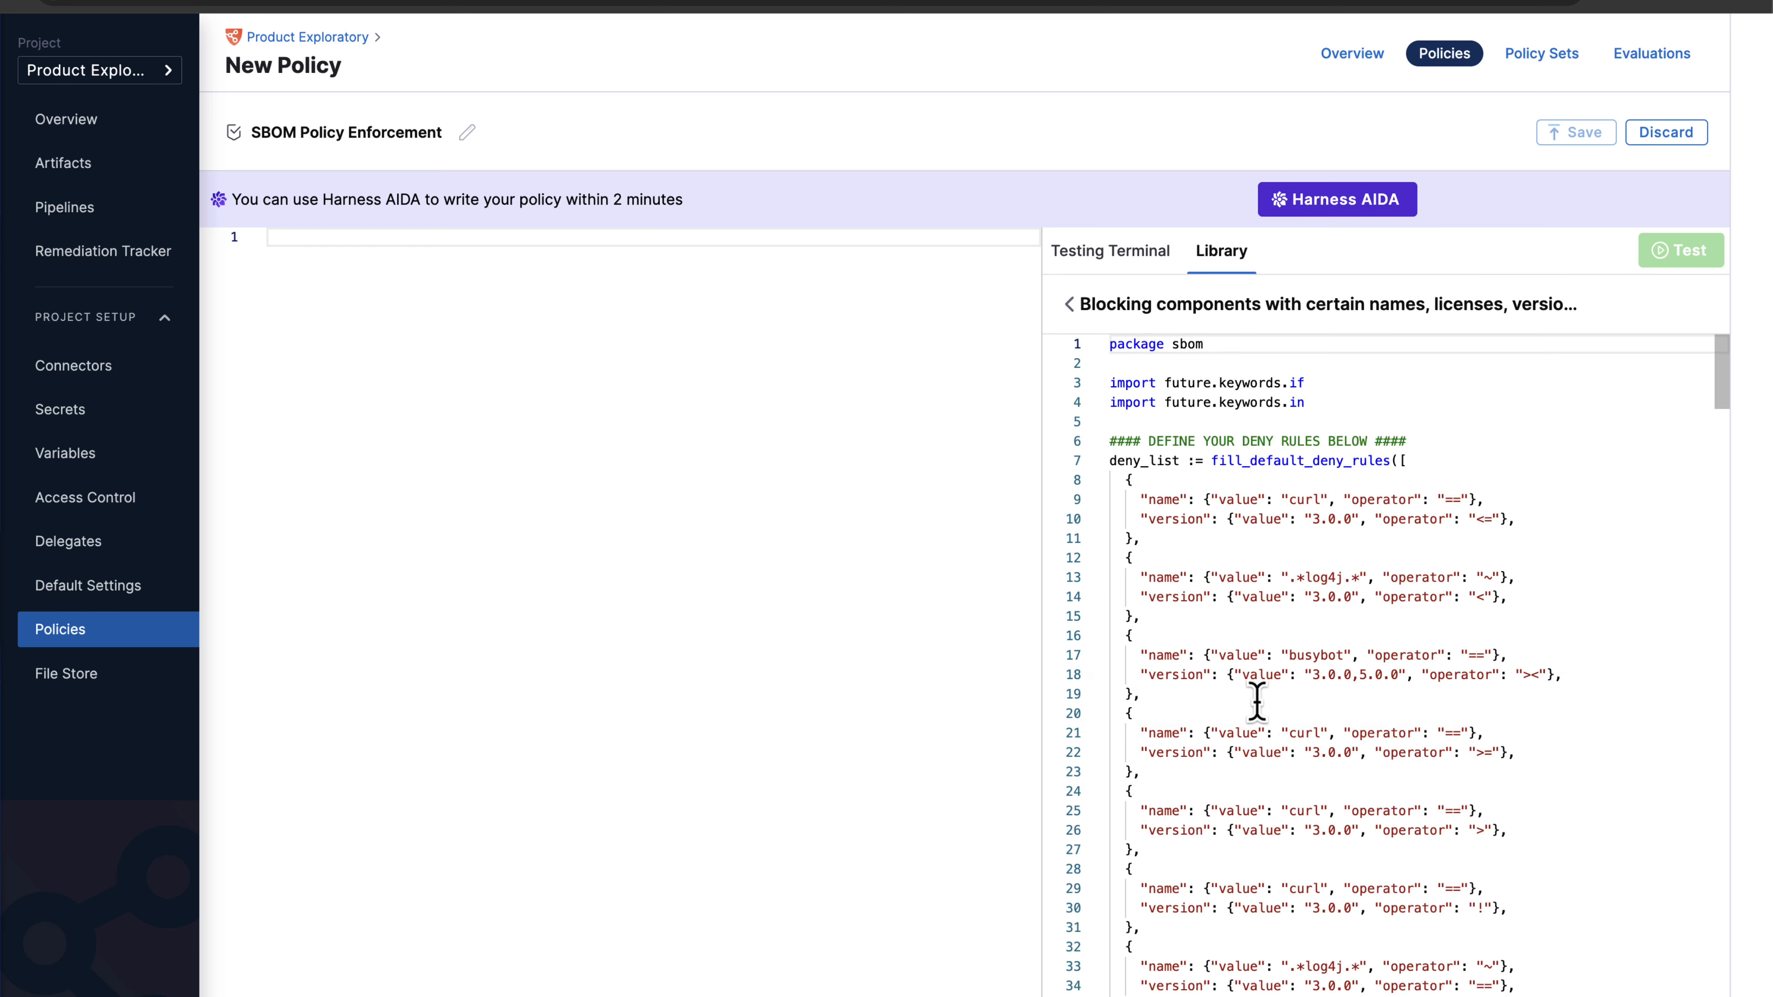
double_click(1155, 460)
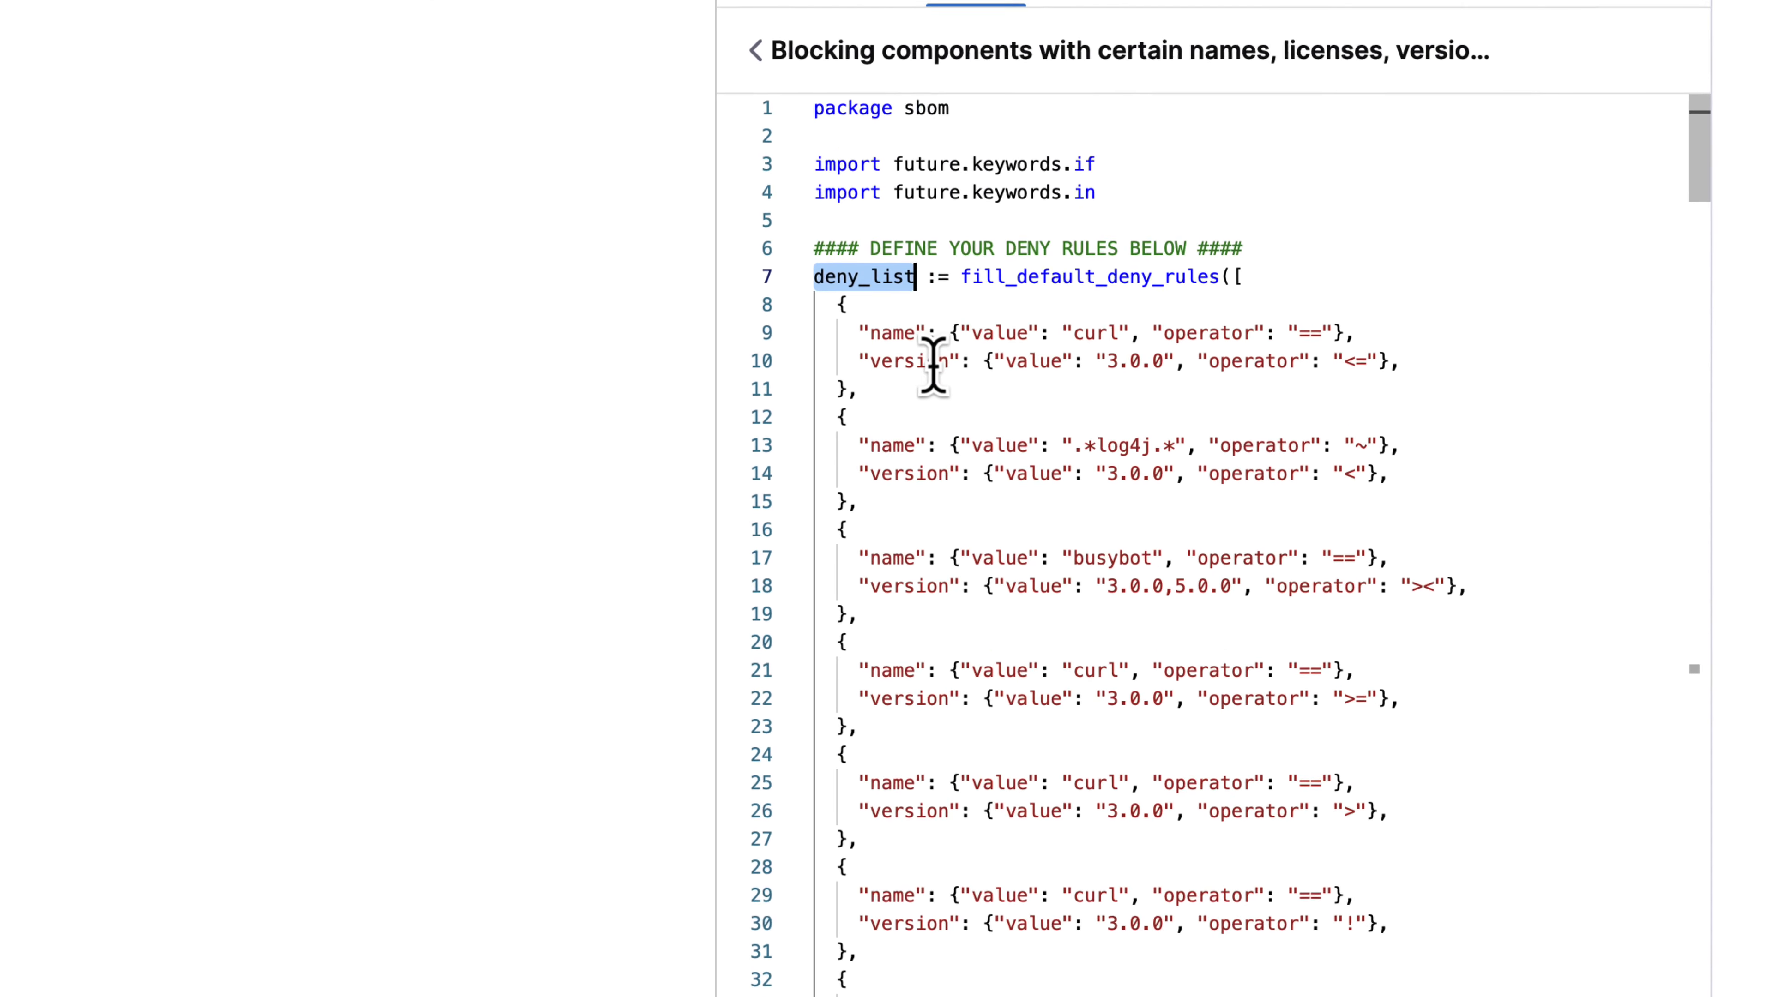
left_click(933, 364)
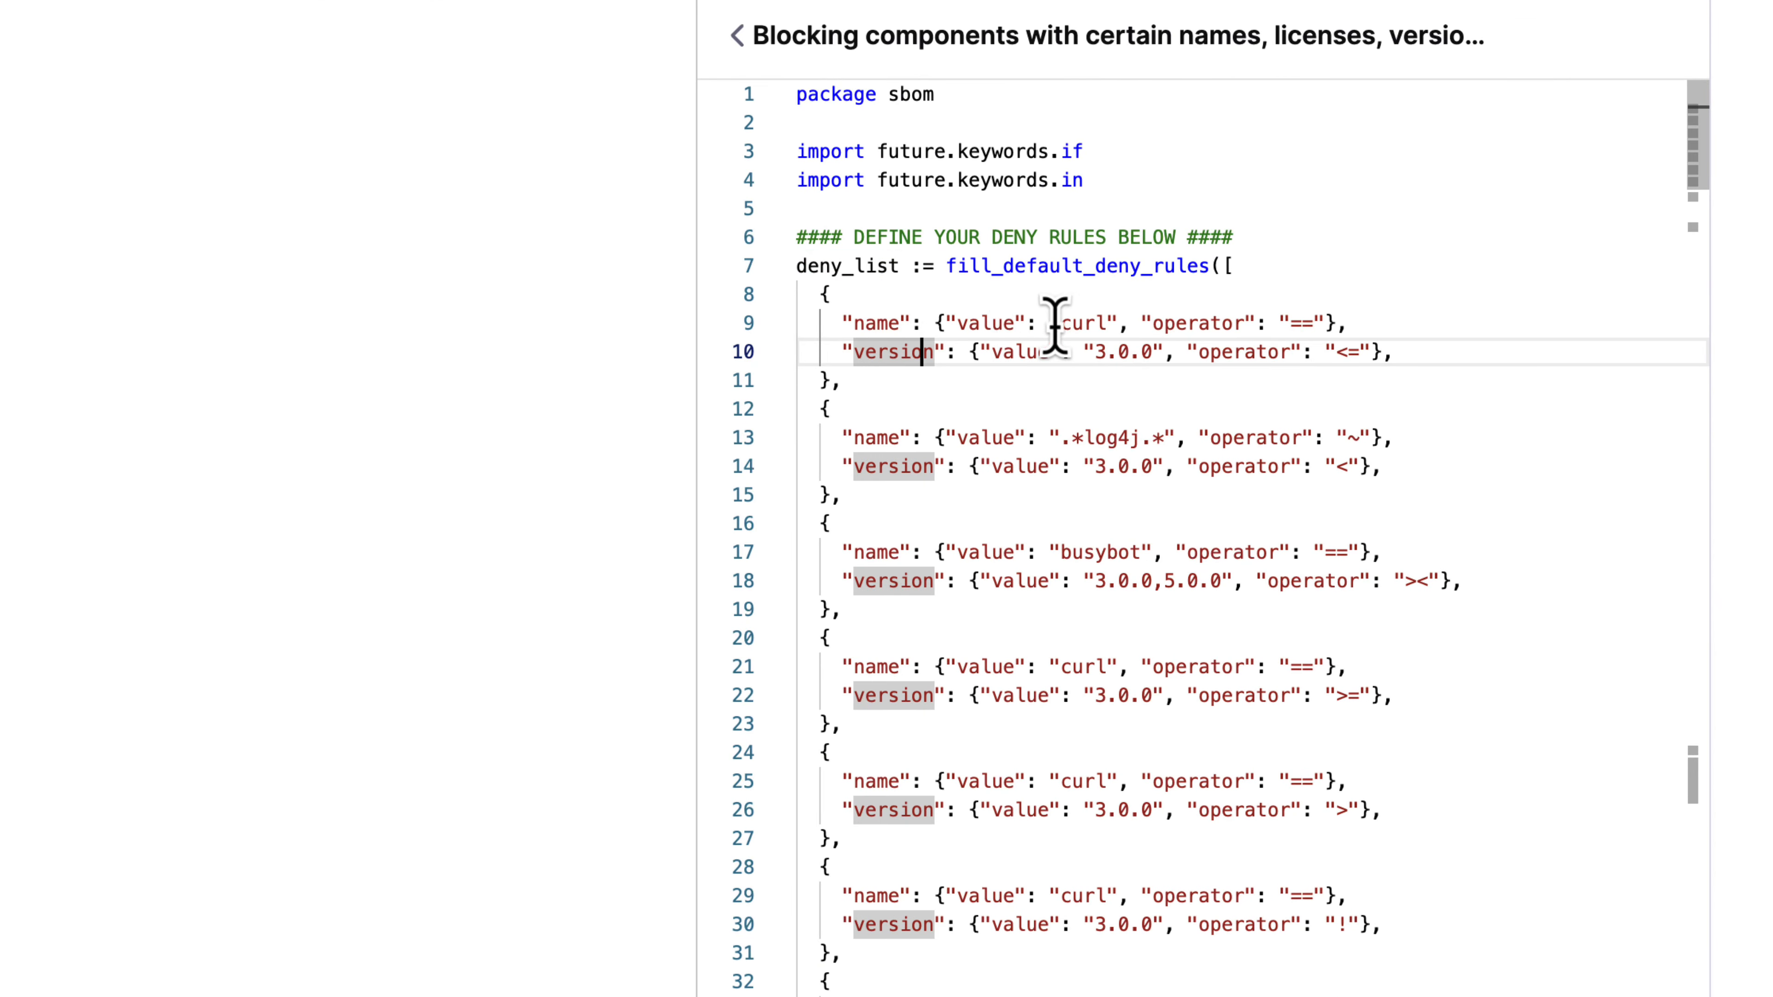
double_click(1060, 325)
left_click_drag(1093, 349, 1148, 349)
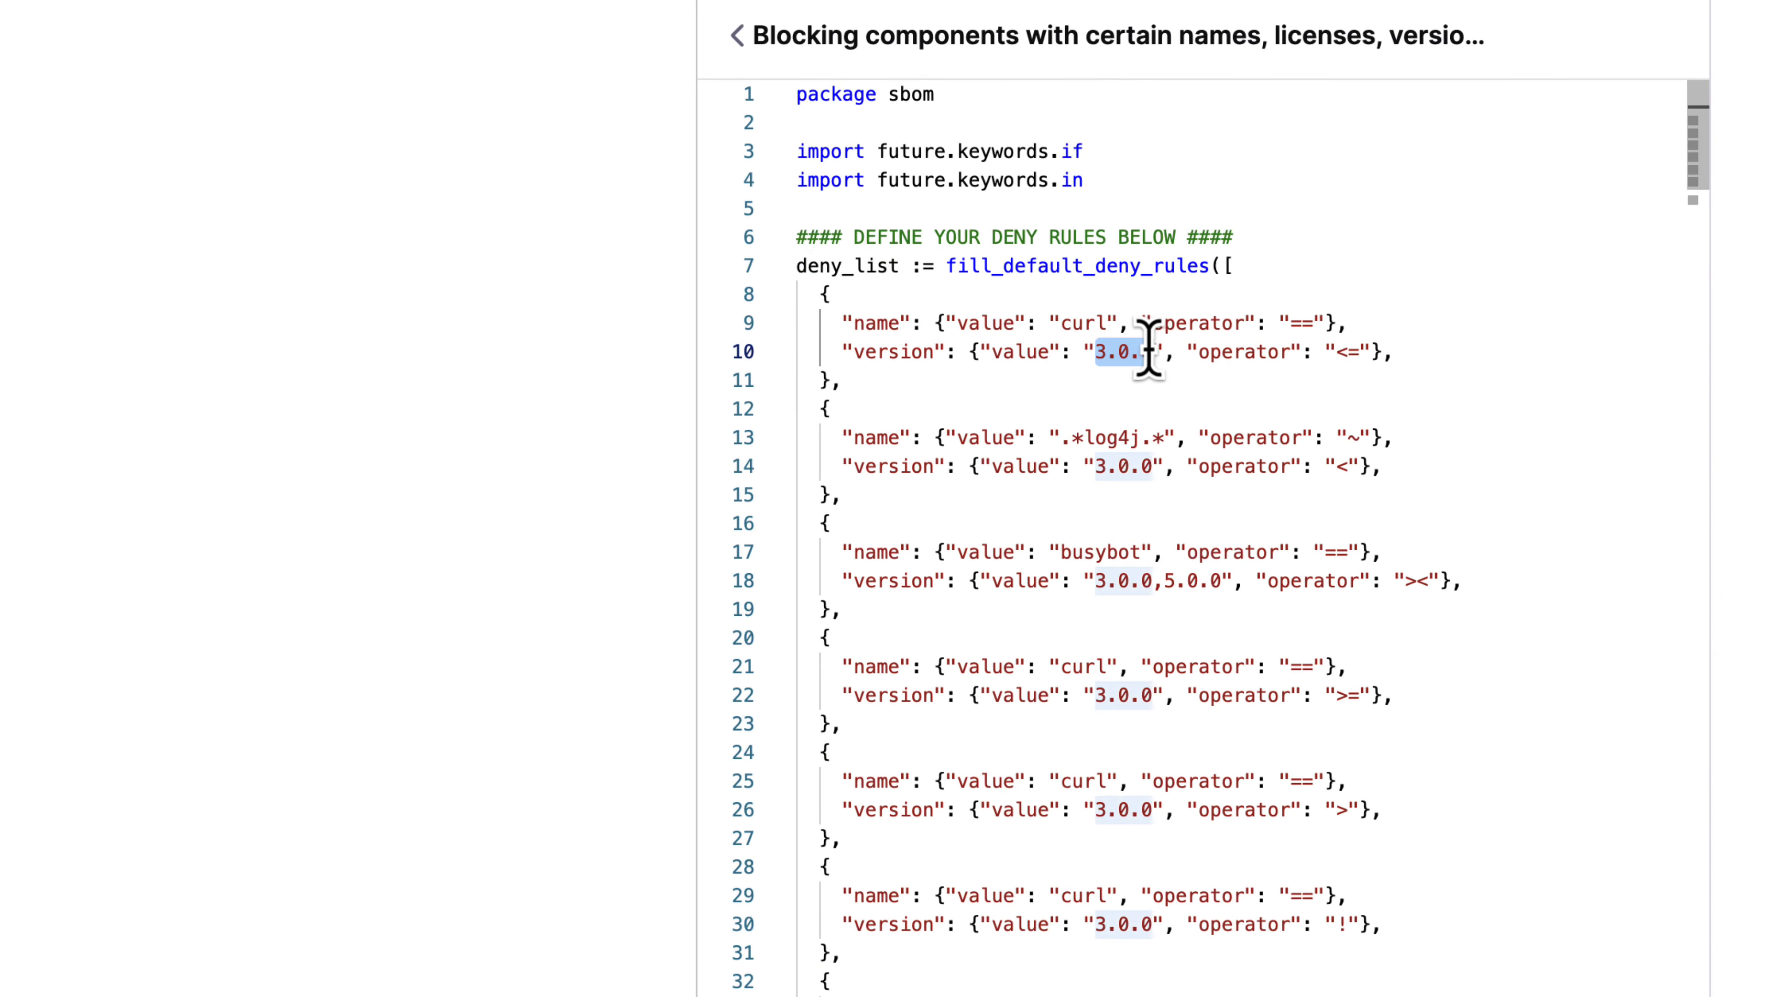
double_click(1120, 437)
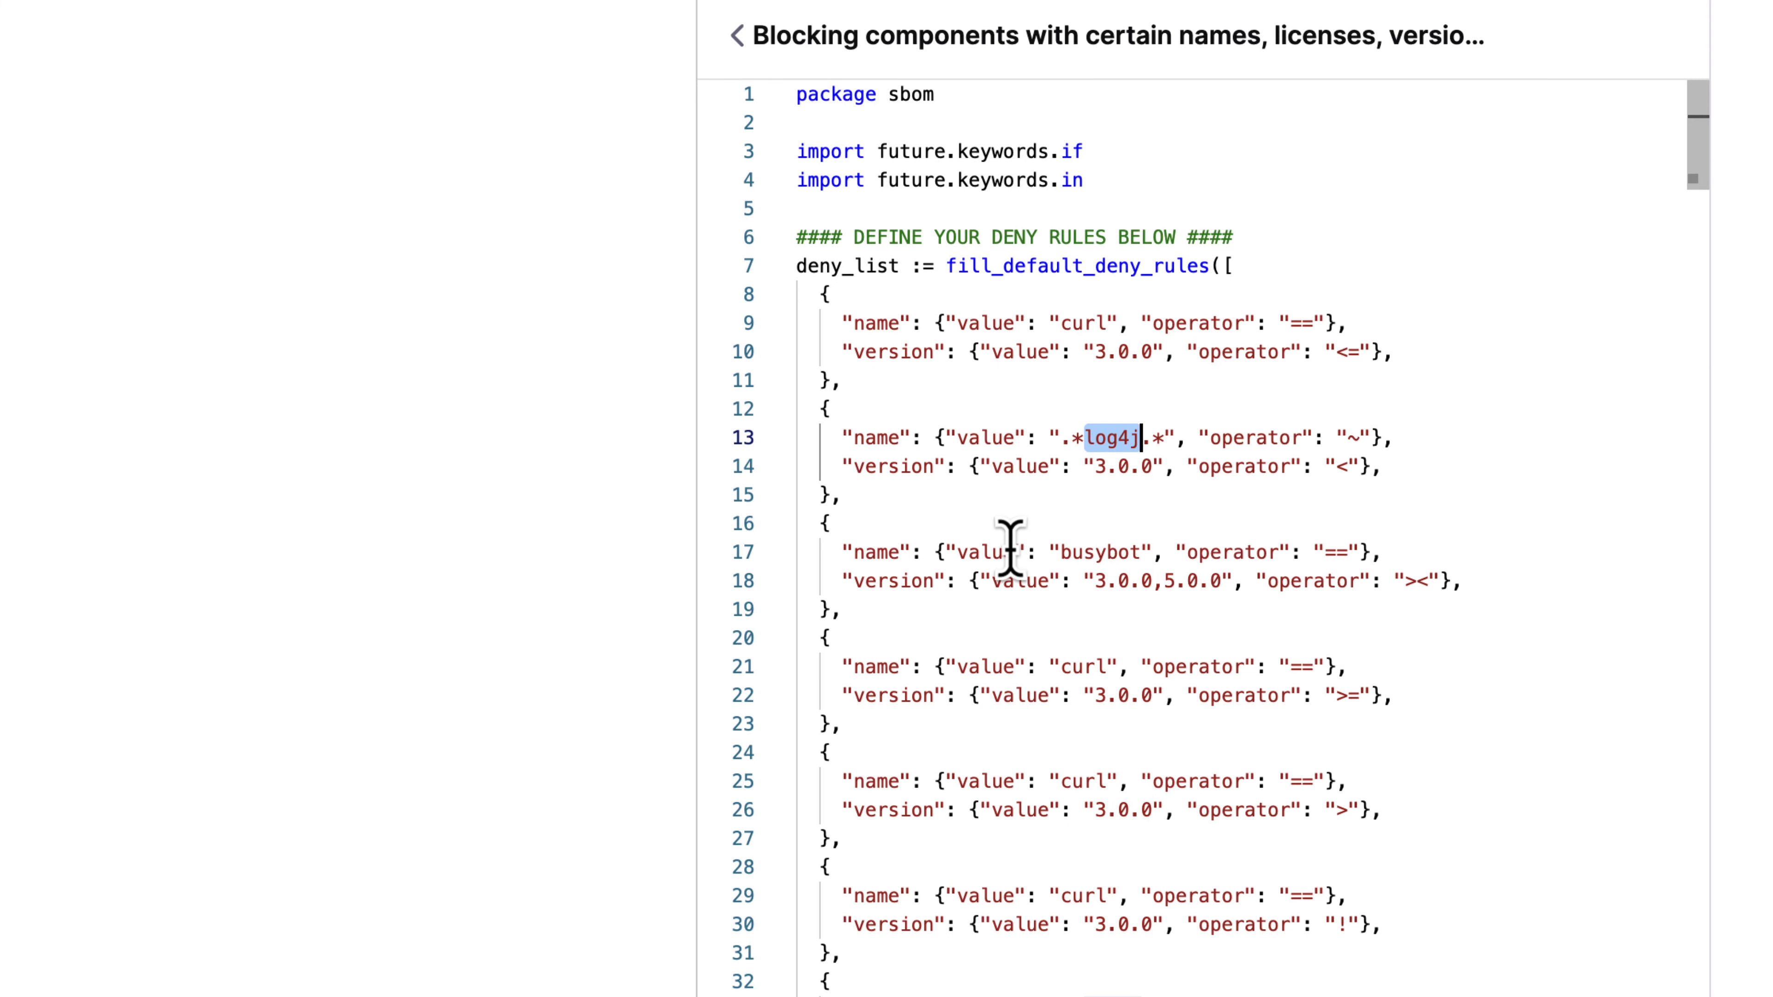
scroll(1010, 548, "down", 7)
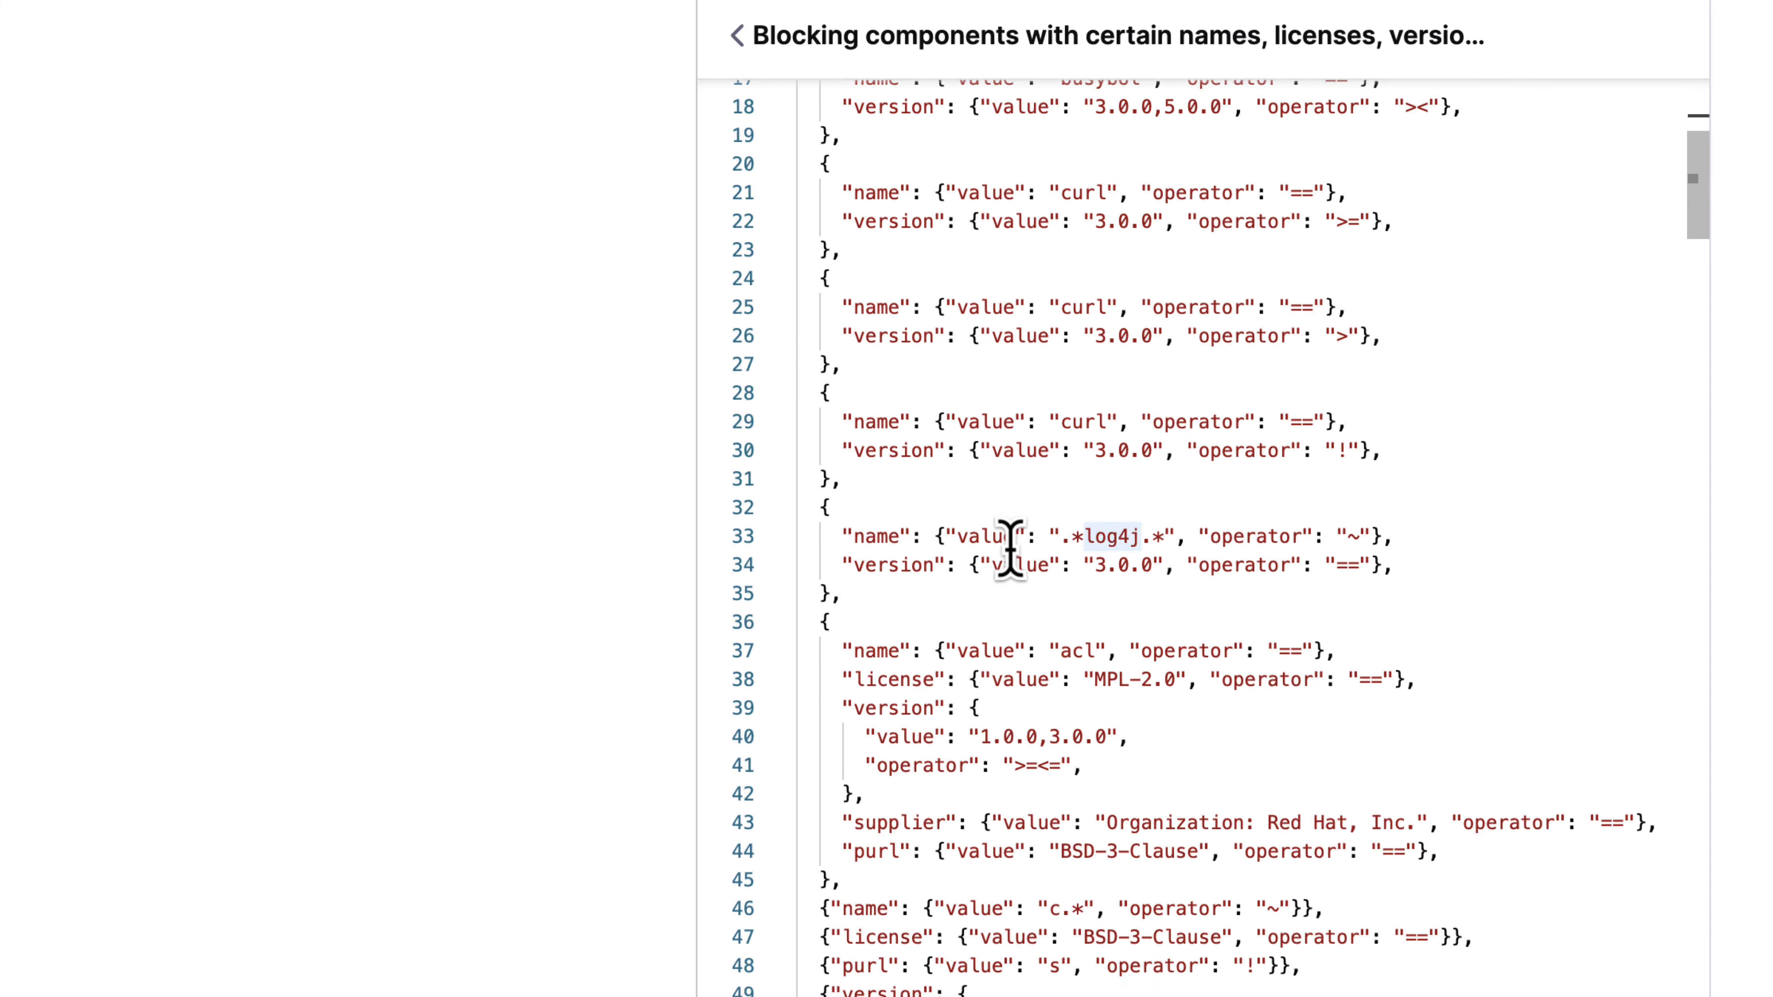
scroll(1010, 548, "down", 2)
double_click(903, 574)
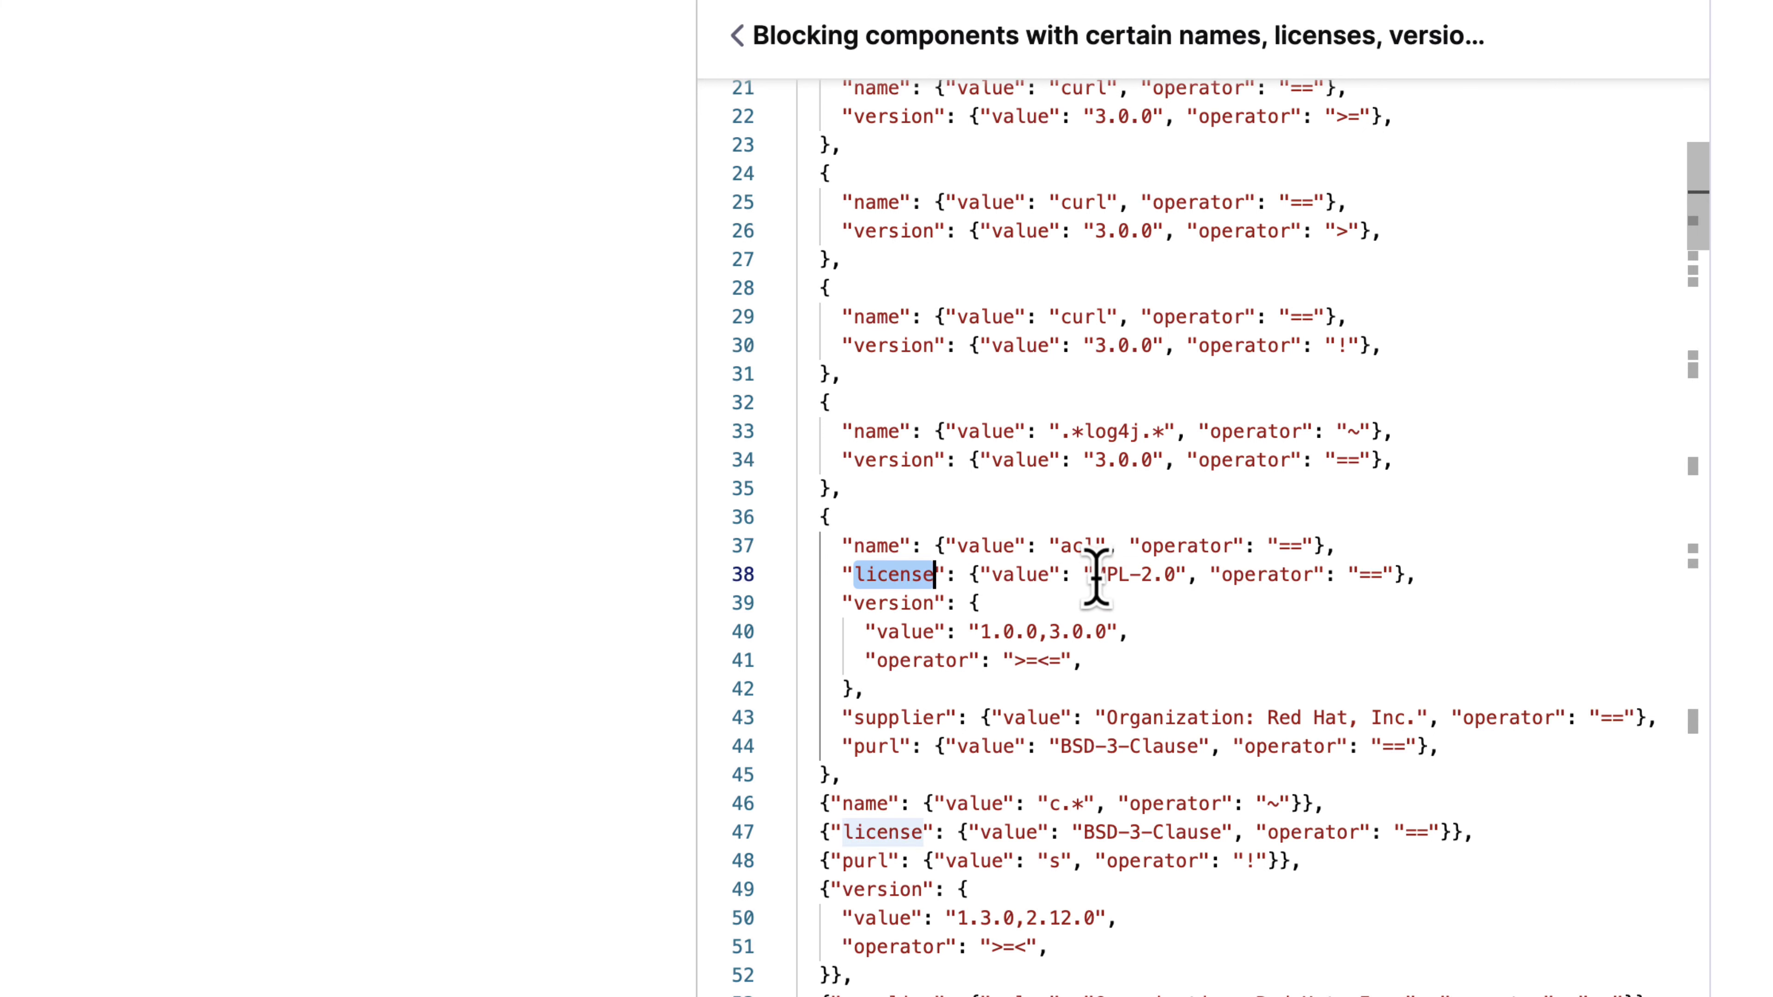
left_click_drag(1096, 578, 1186, 580)
left_click(1171, 608)
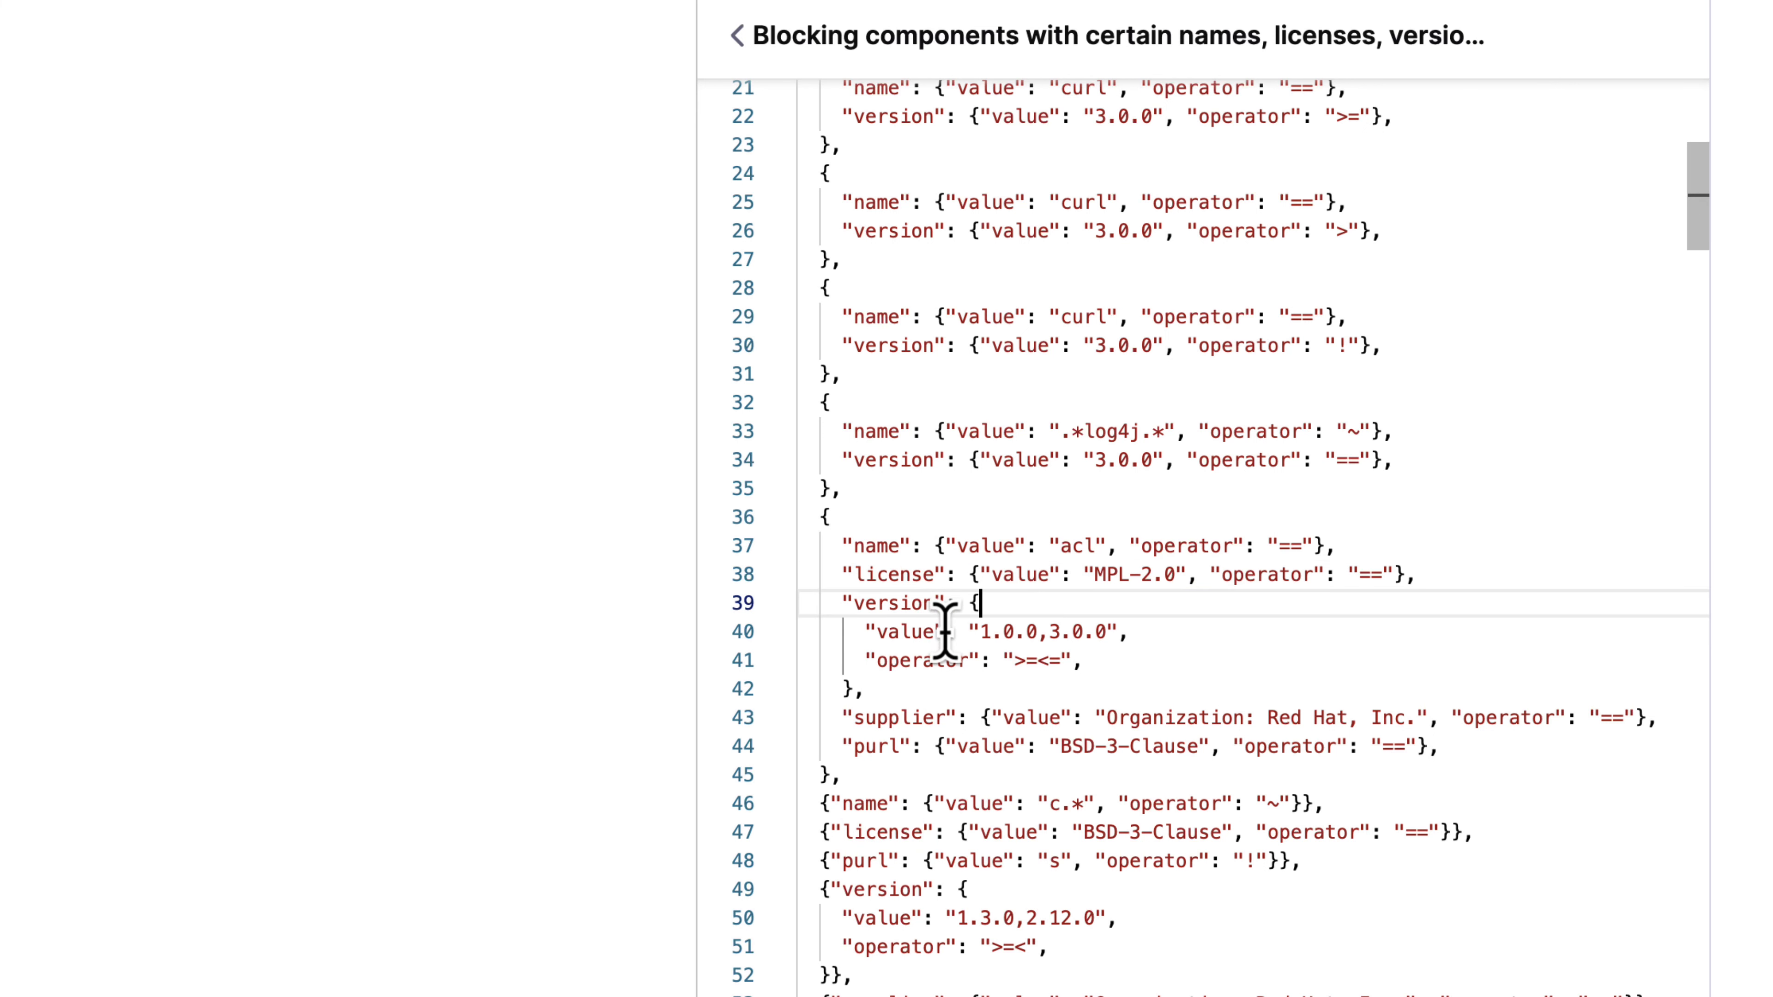
scroll(945, 632, "down", 2)
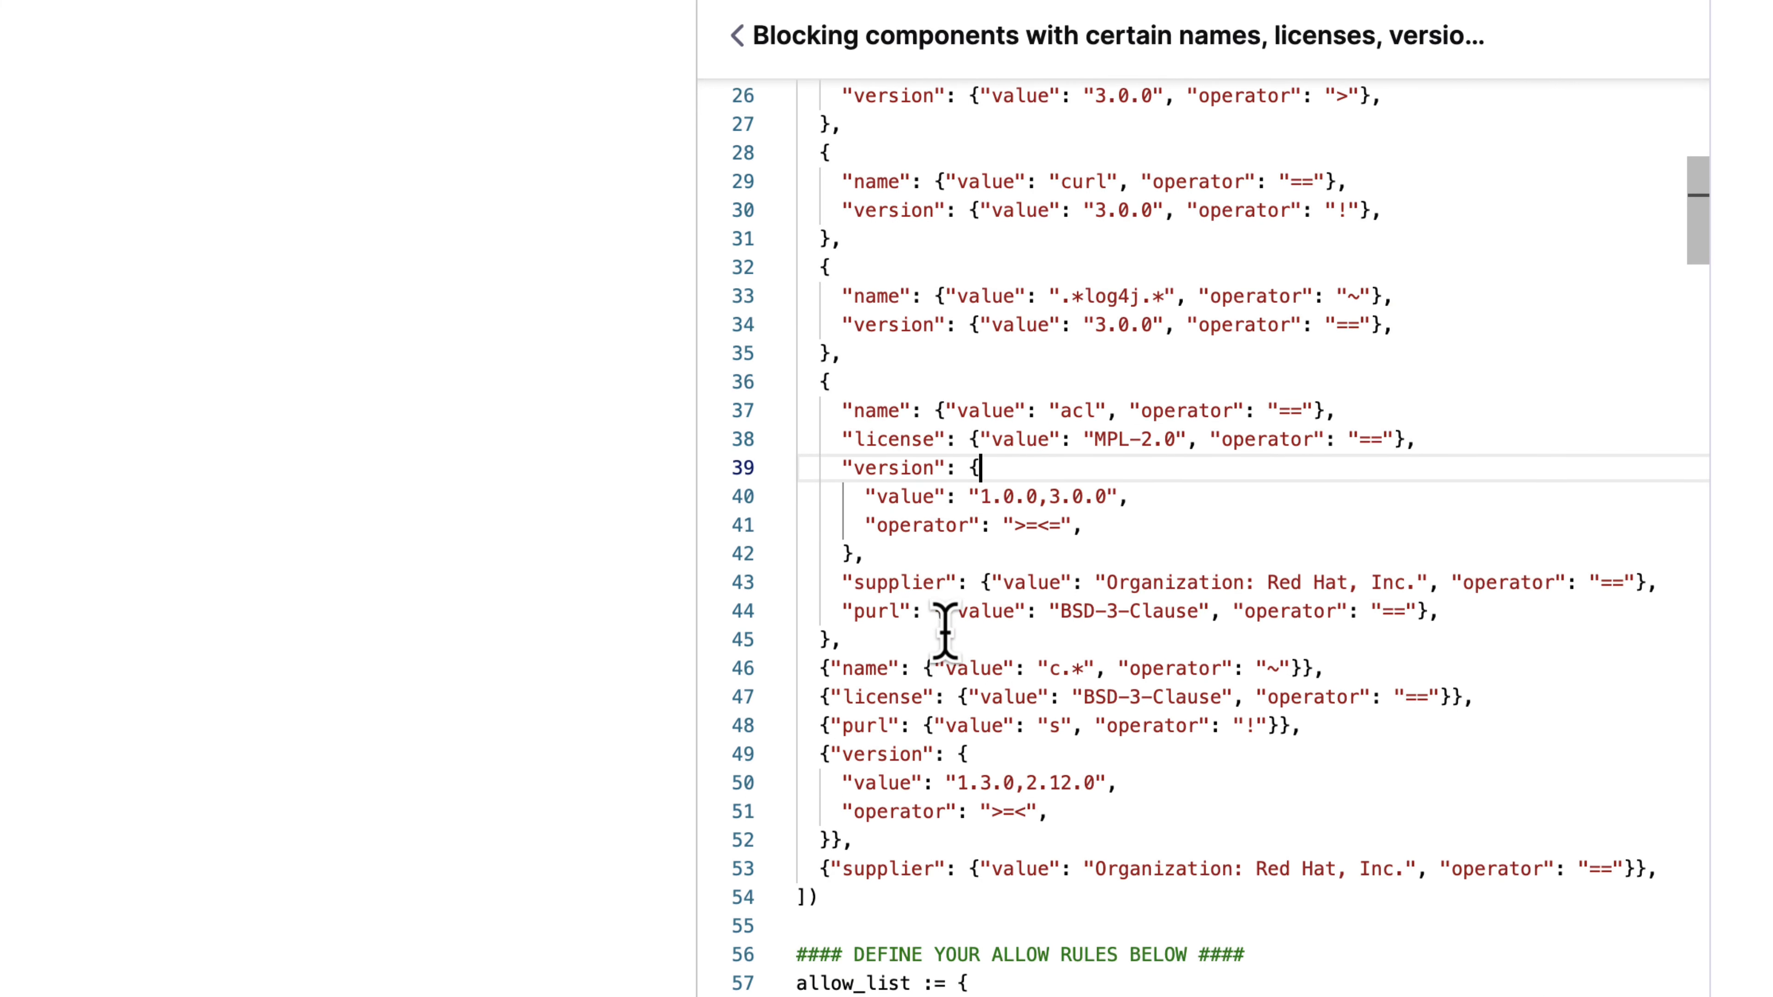
double_click(906, 586)
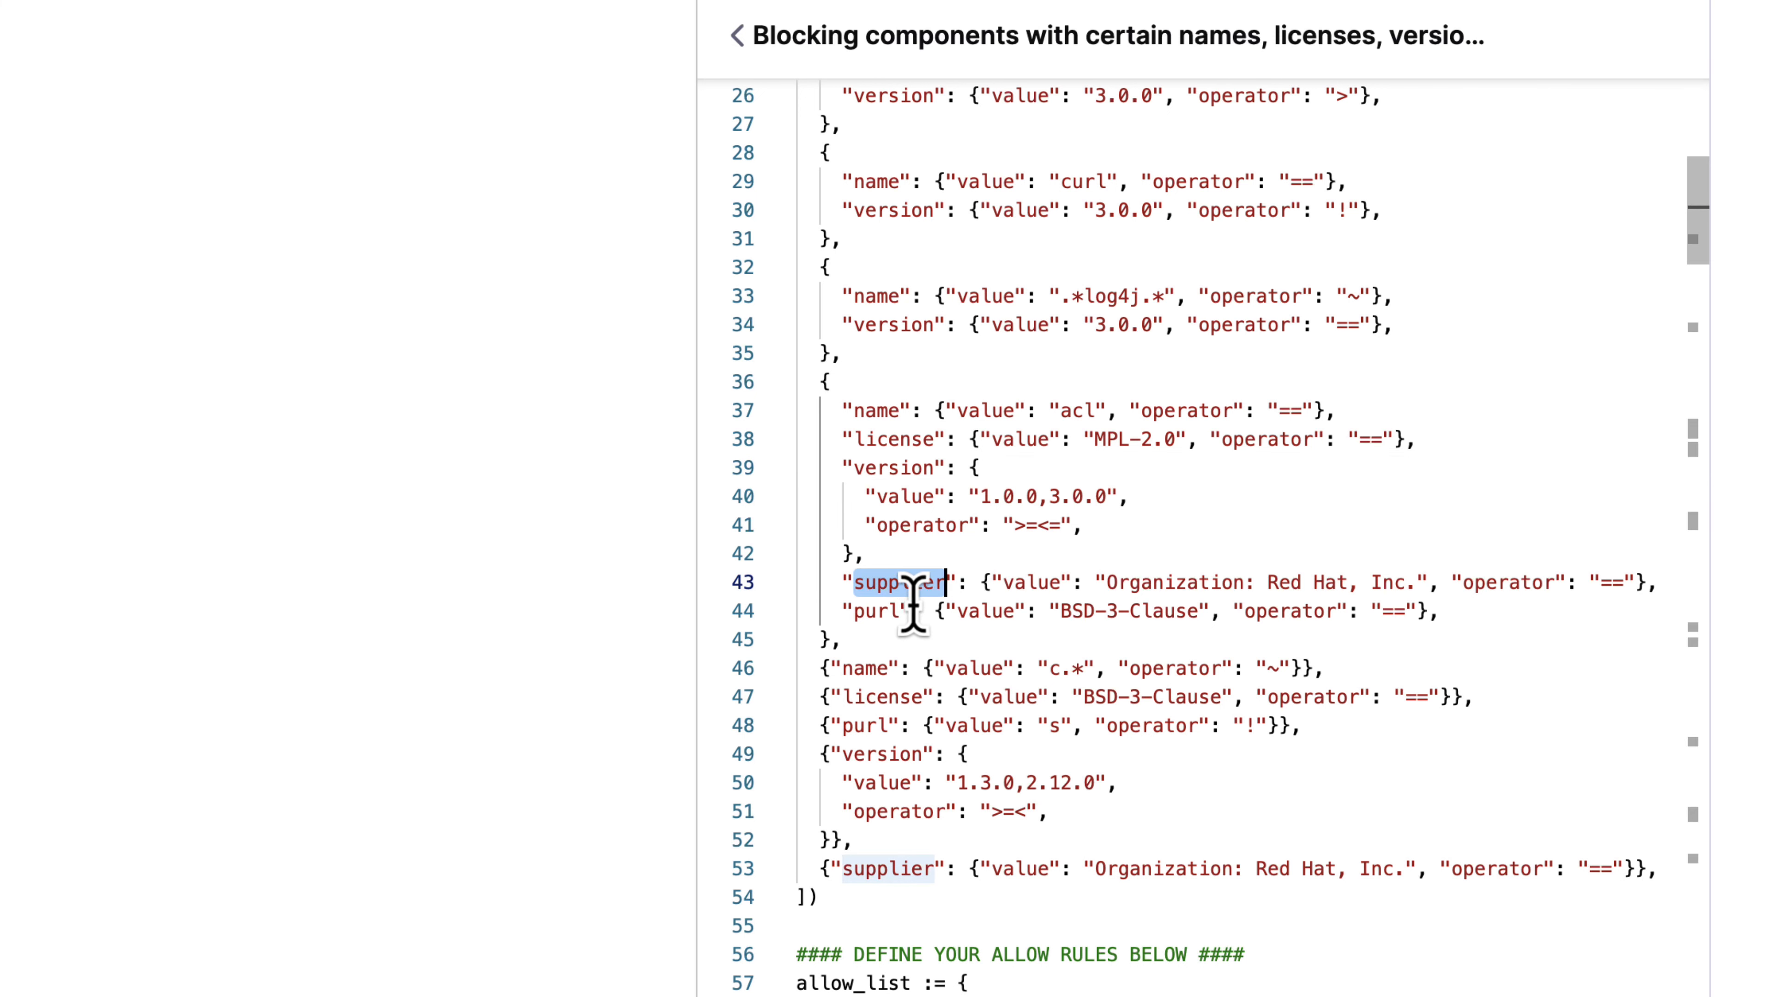
double_click(888, 609)
scroll(1010, 654, "down", 1)
scroll(1009, 663, "up", 8)
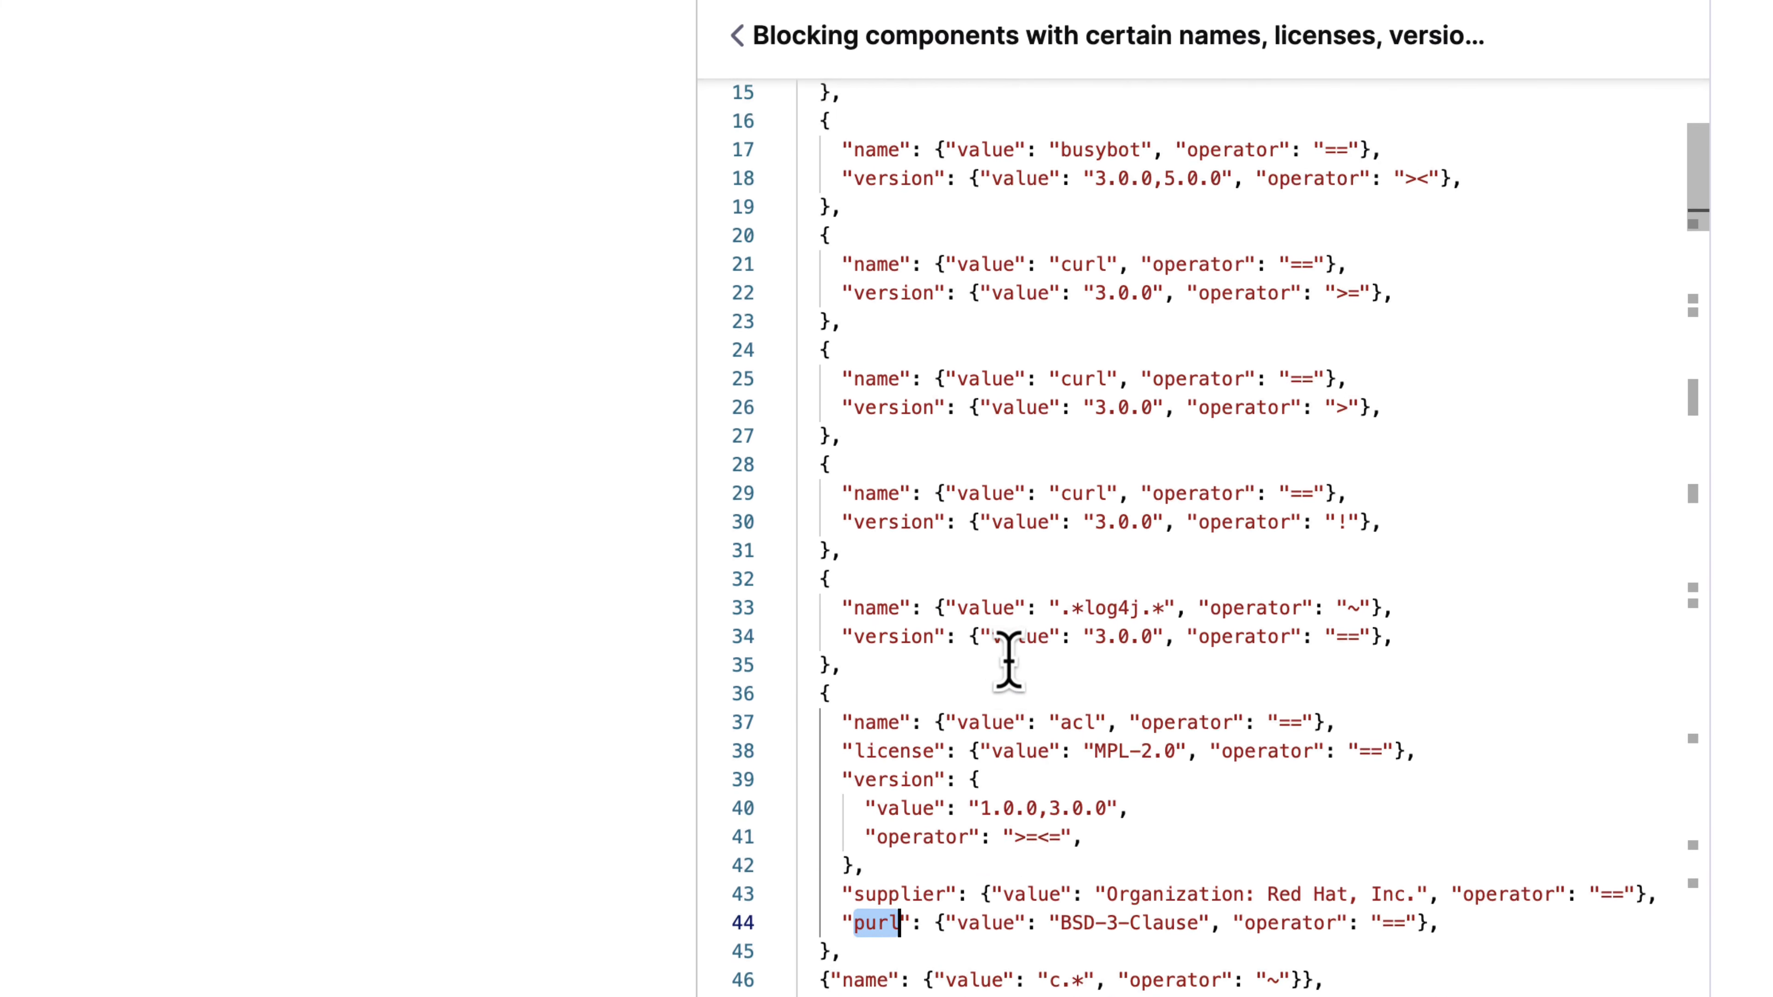
scroll(1009, 657, "up", 2)
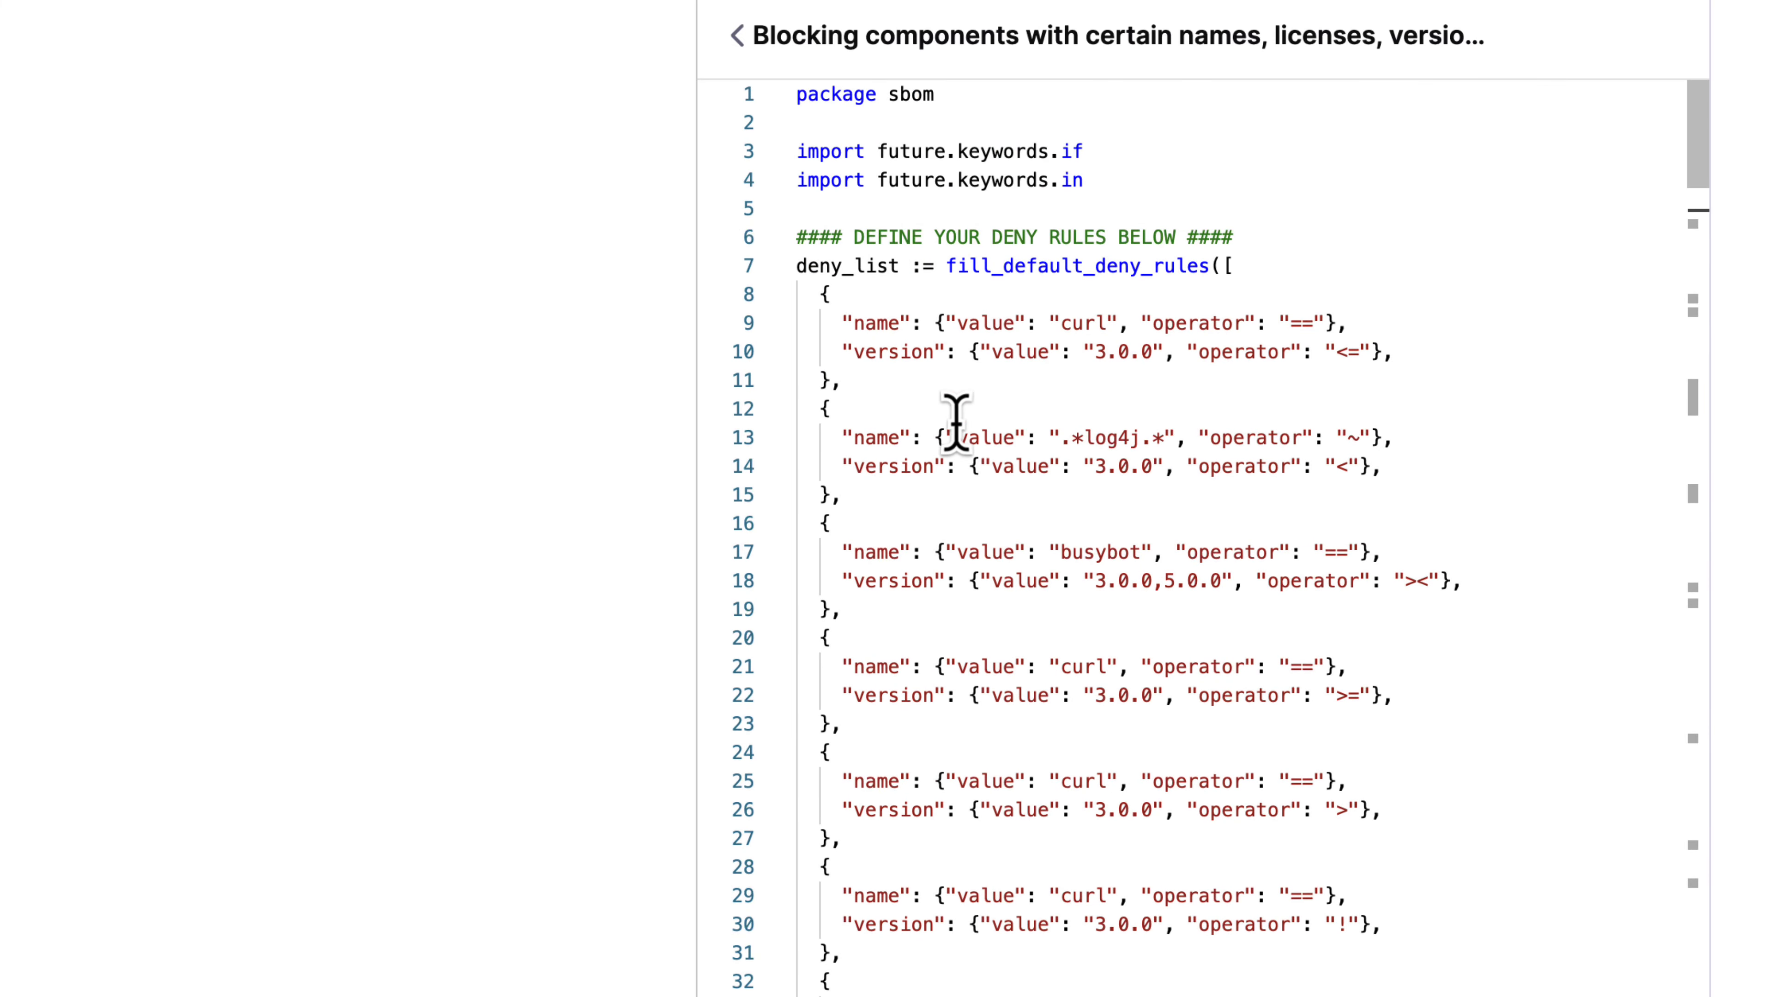
scroll(955, 419, "down", 6)
scroll(956, 423, "down", 8)
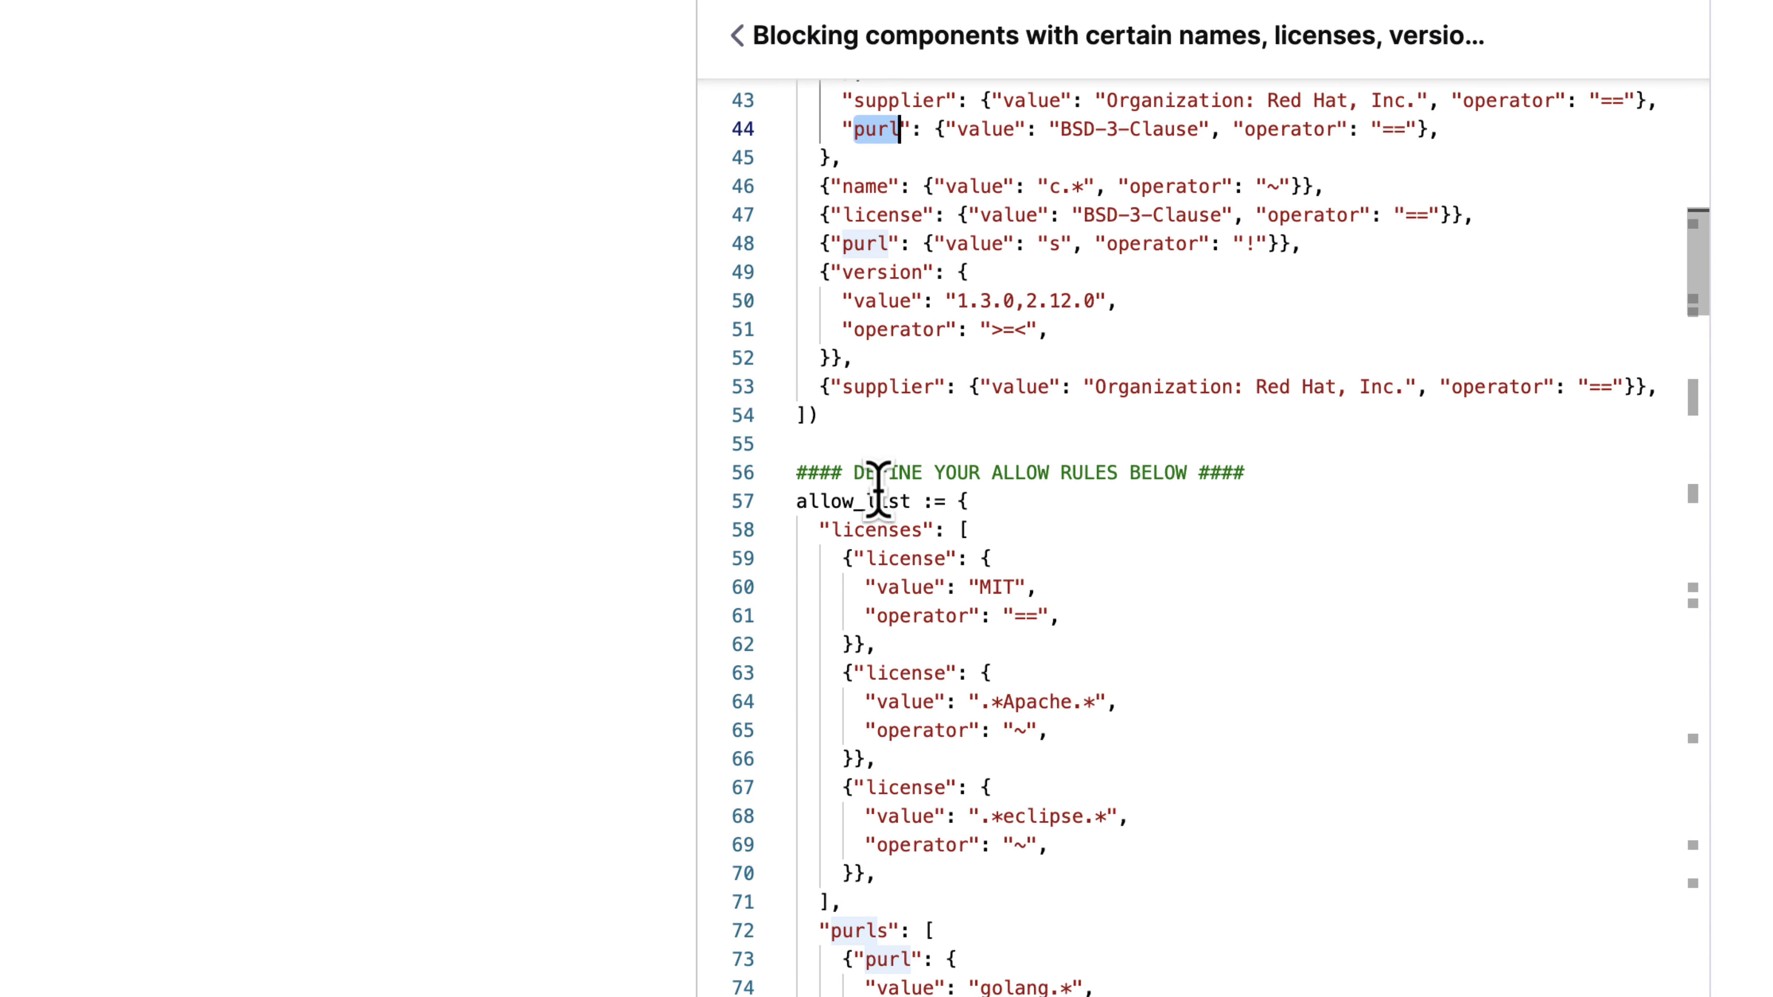
left_click(878, 497)
double_click(878, 498)
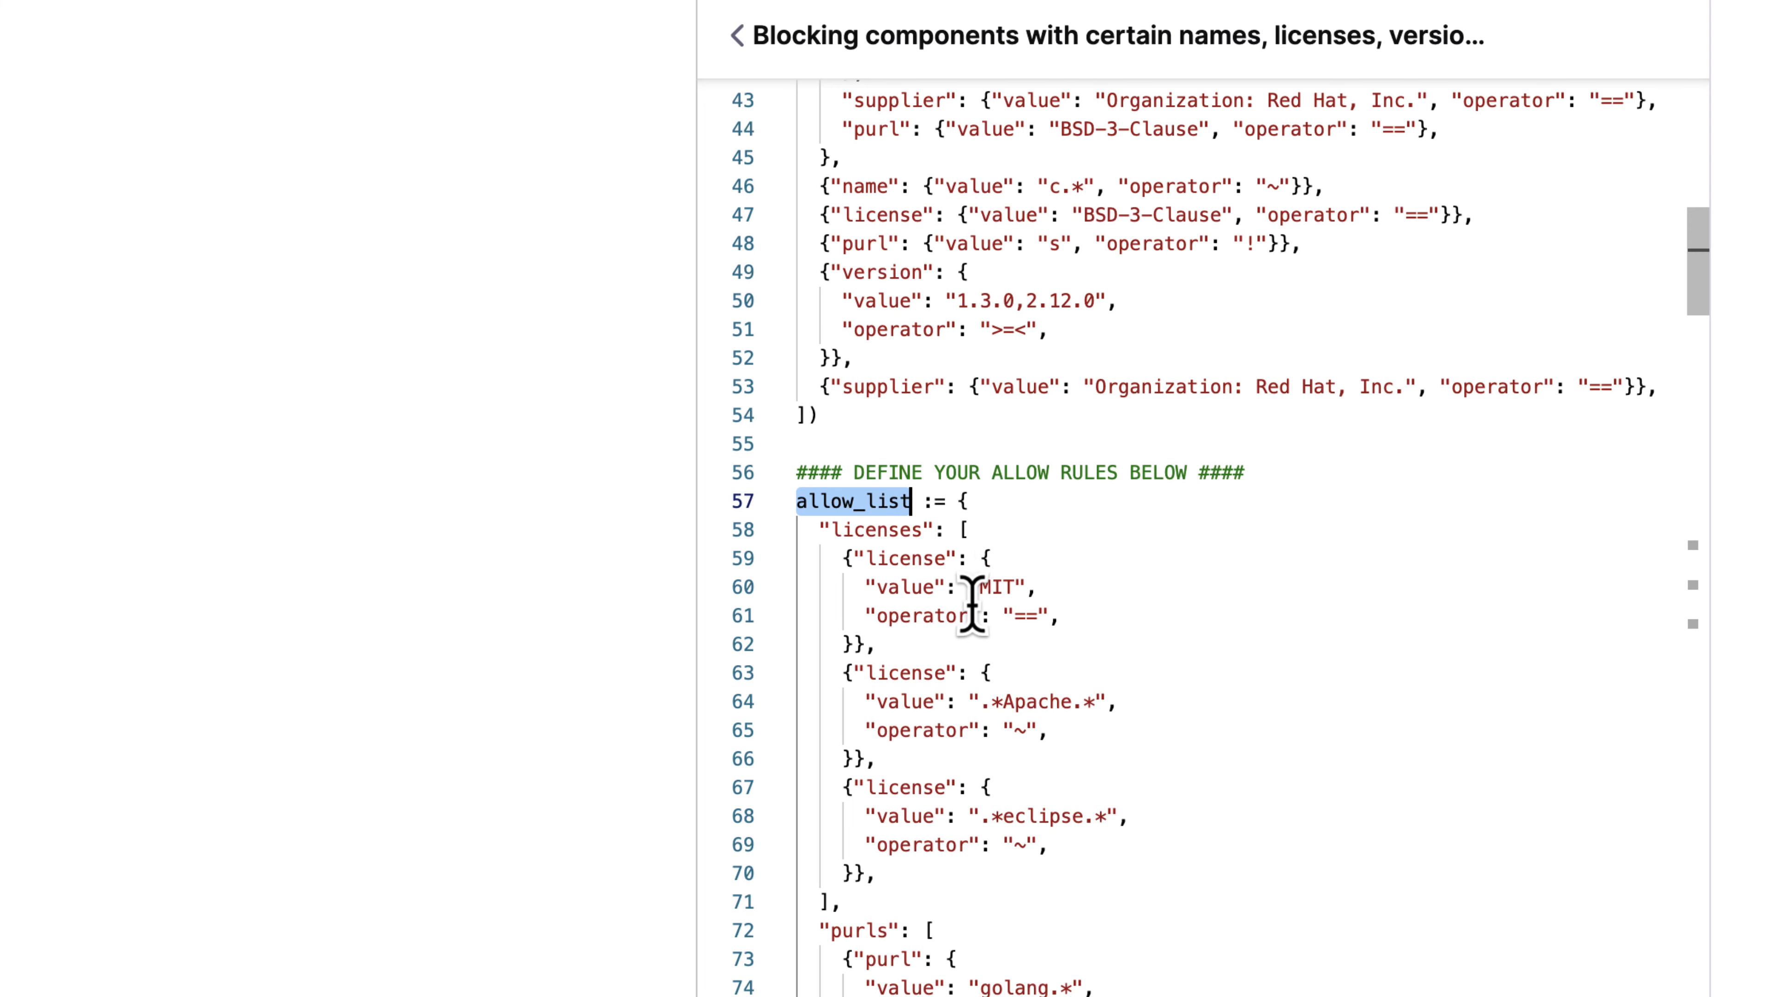
scroll(977, 616, "down", 3)
scroll(991, 628, "up", 7)
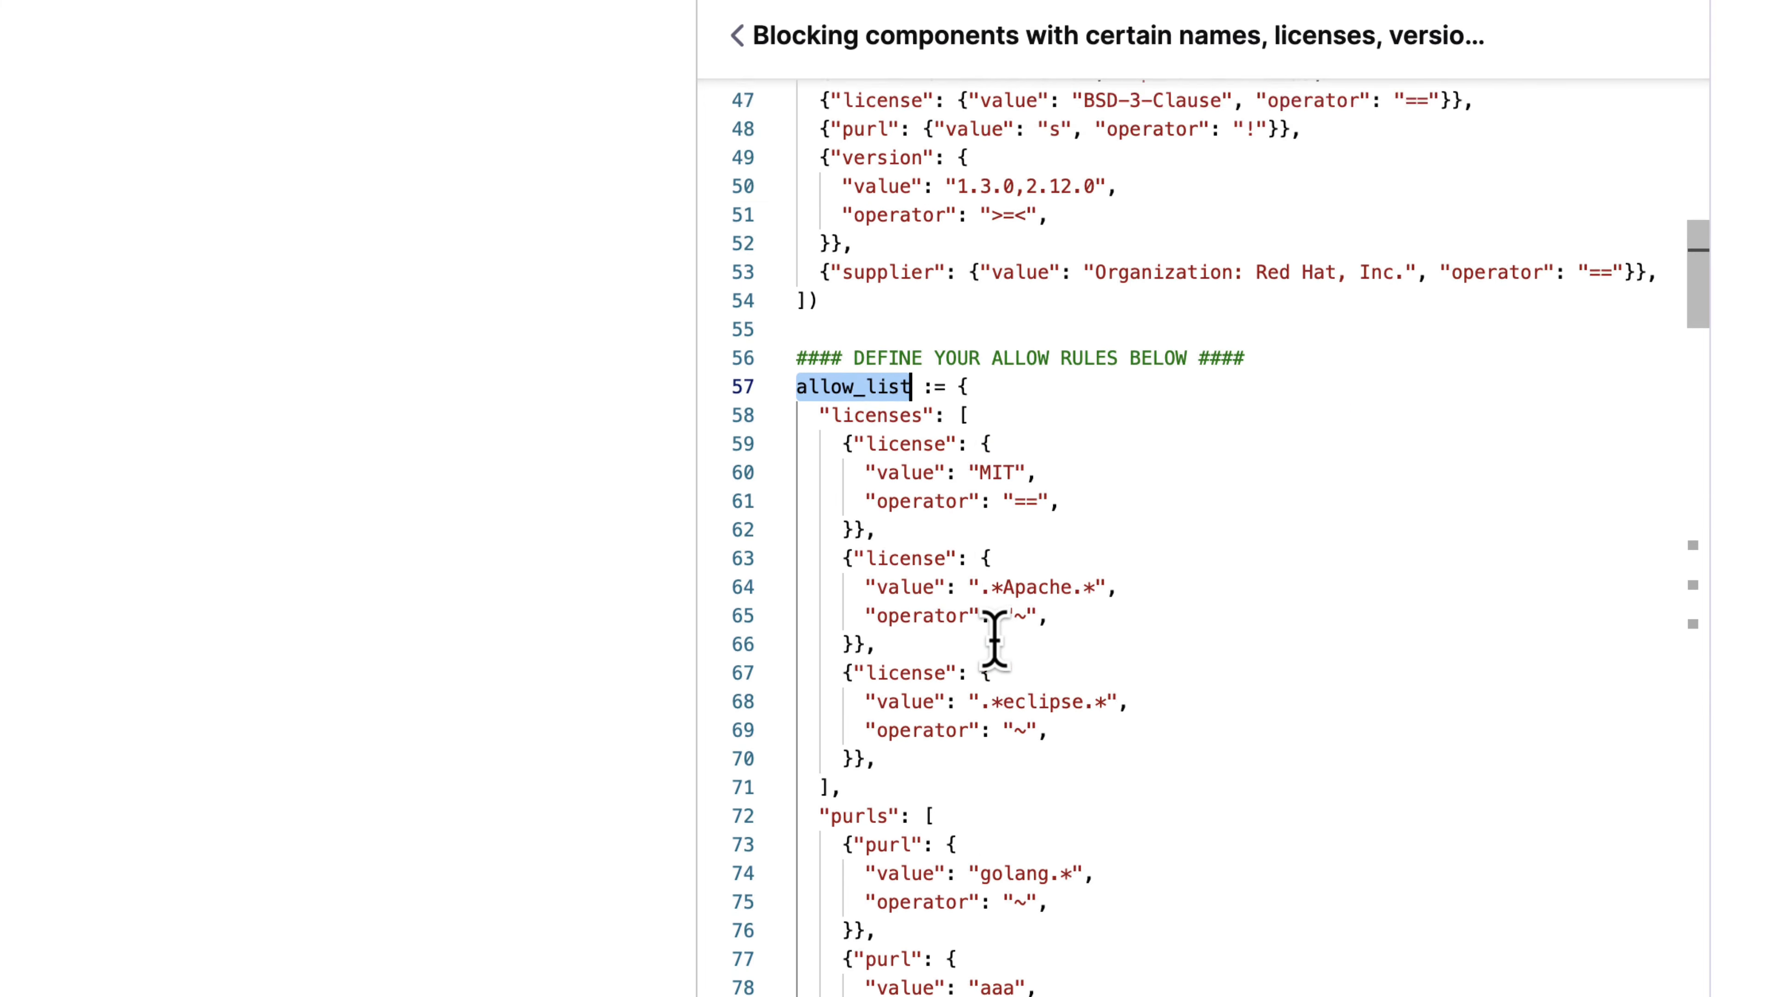
scroll(994, 639, "up", 9)
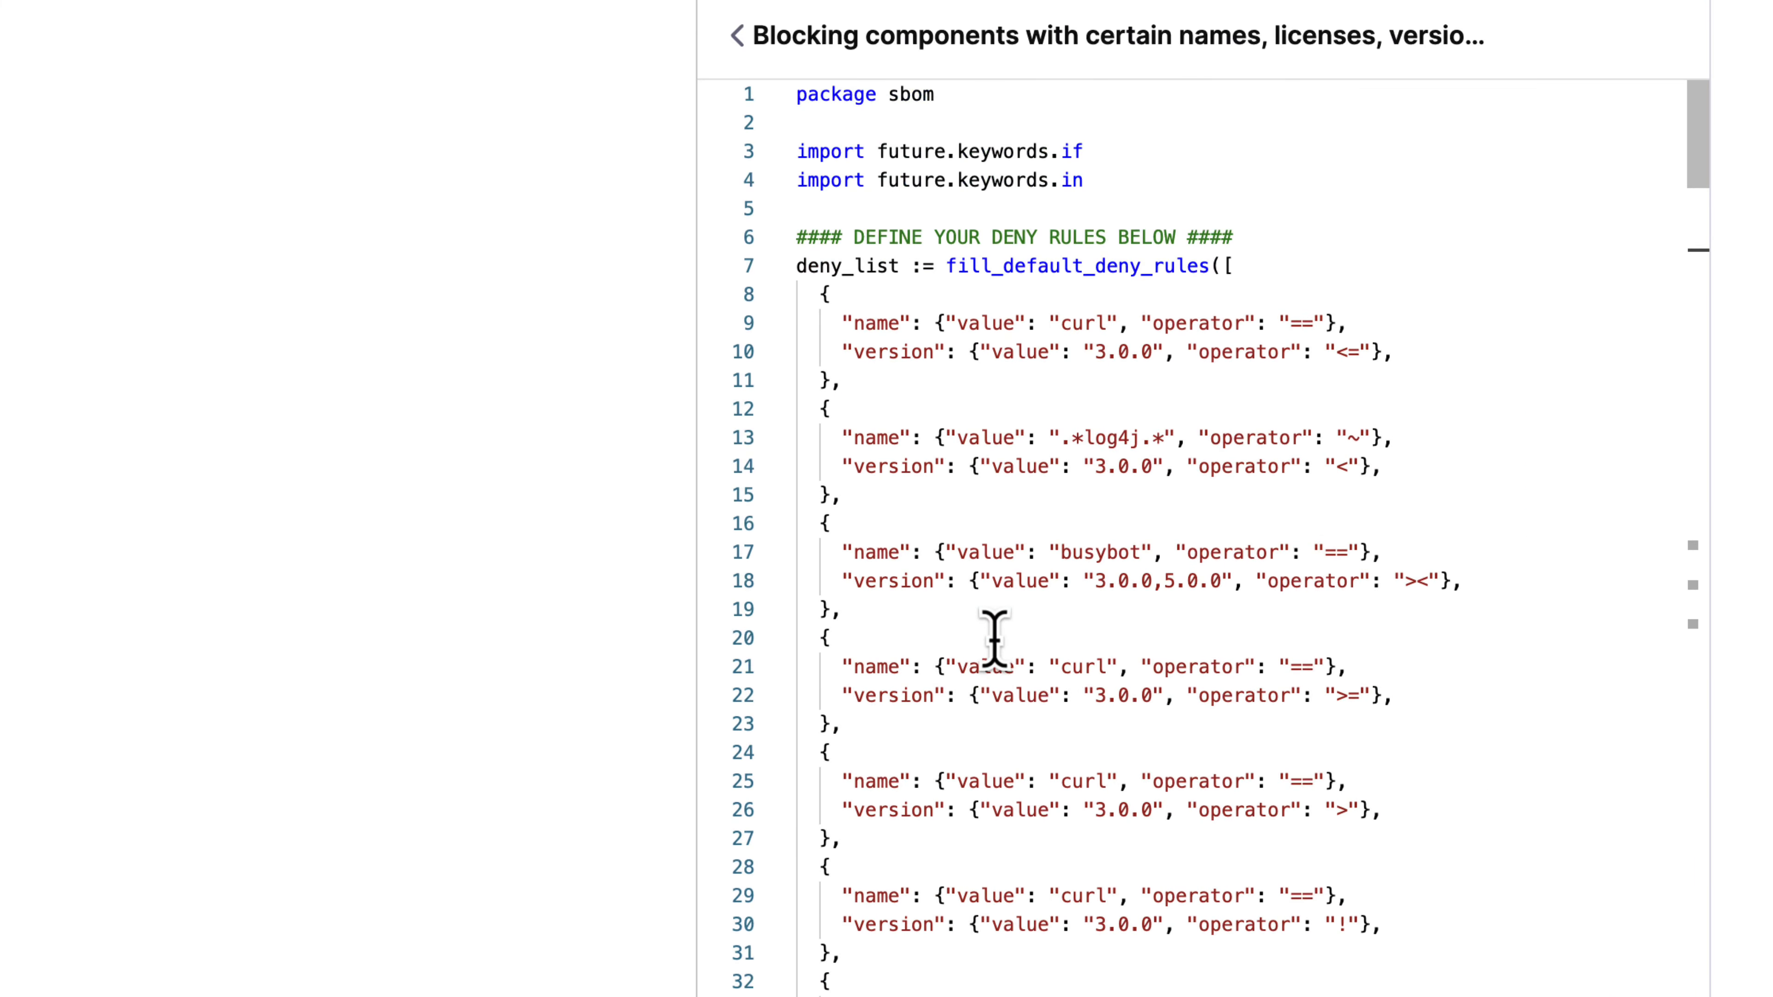
Load the SBOM deny/allow-list sample code into the editor and save the policy.
left_click(1021, 577)
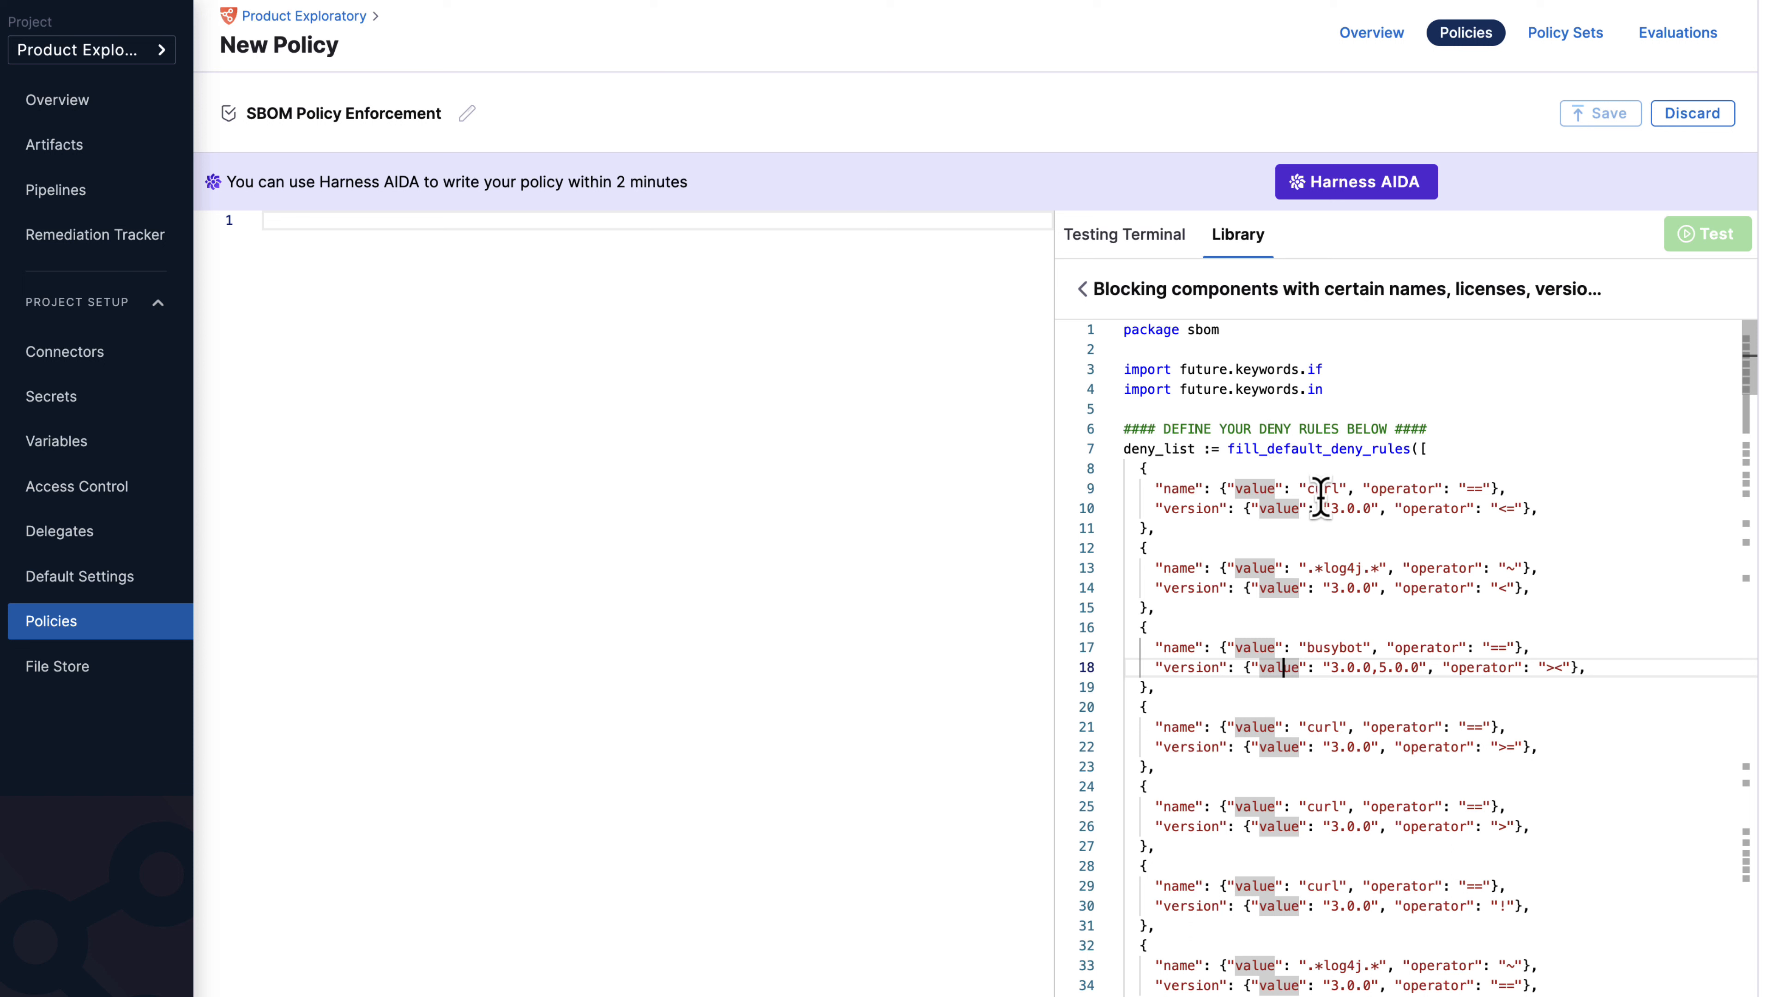
left_click(1318, 535)
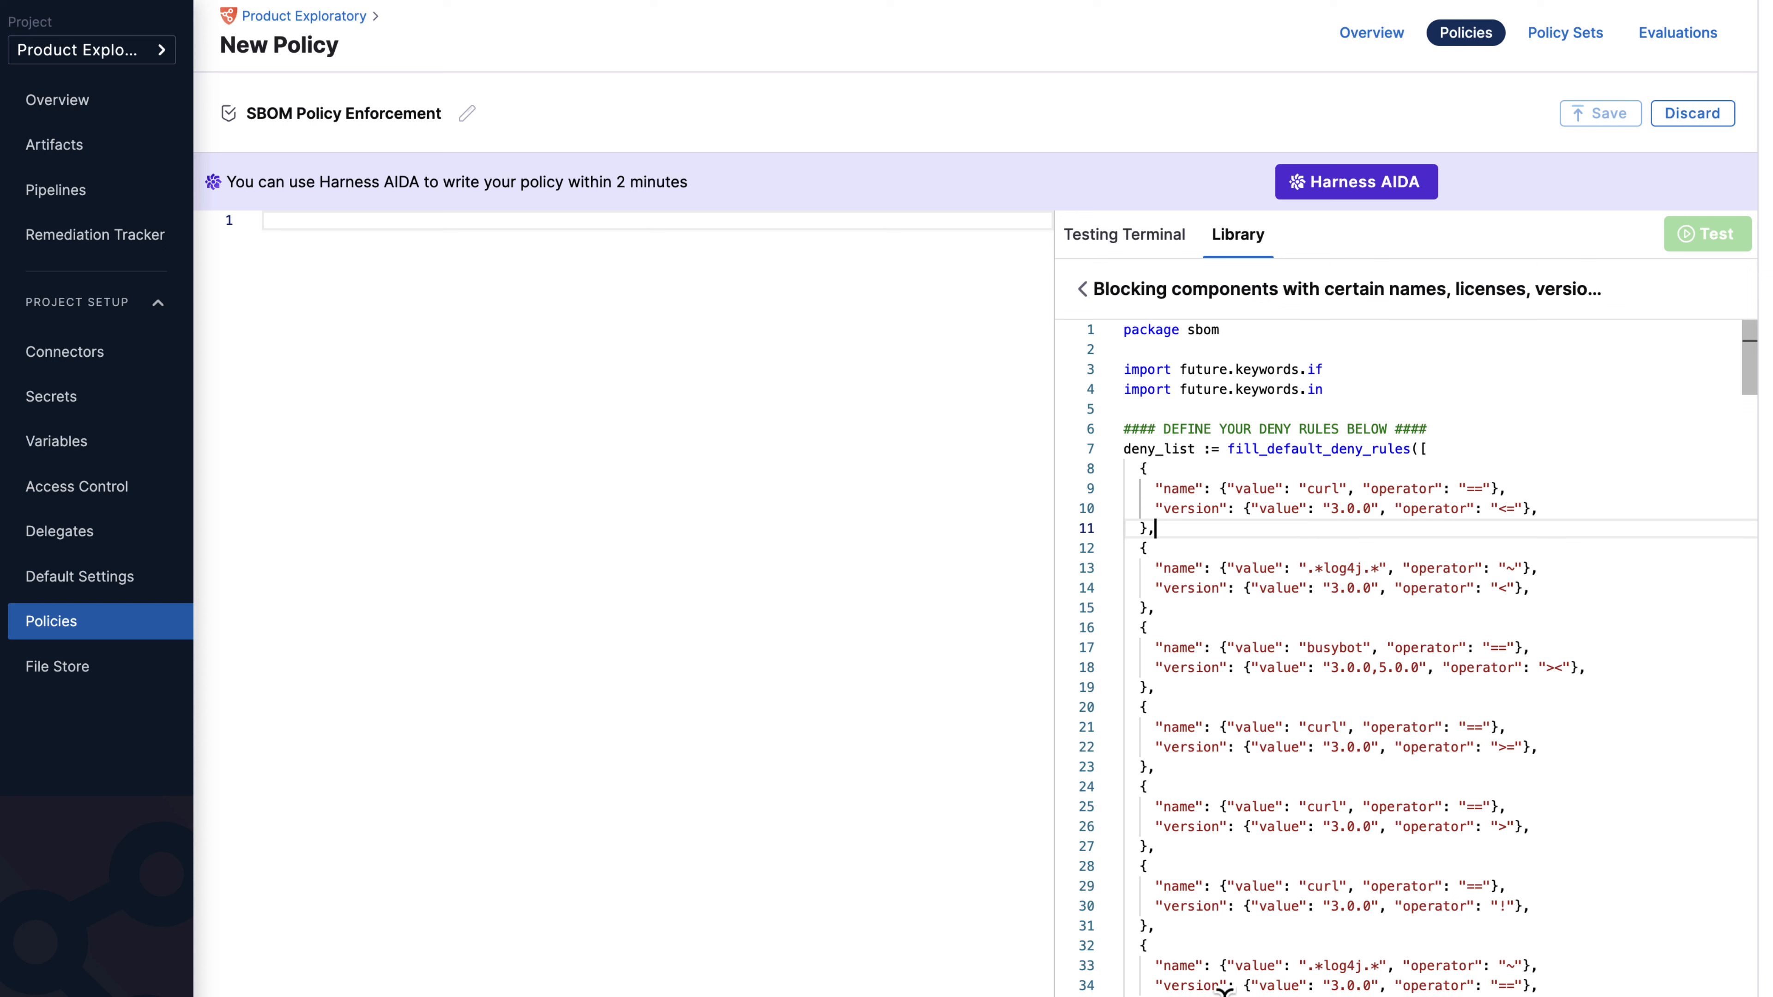
left_click(1292, 994)
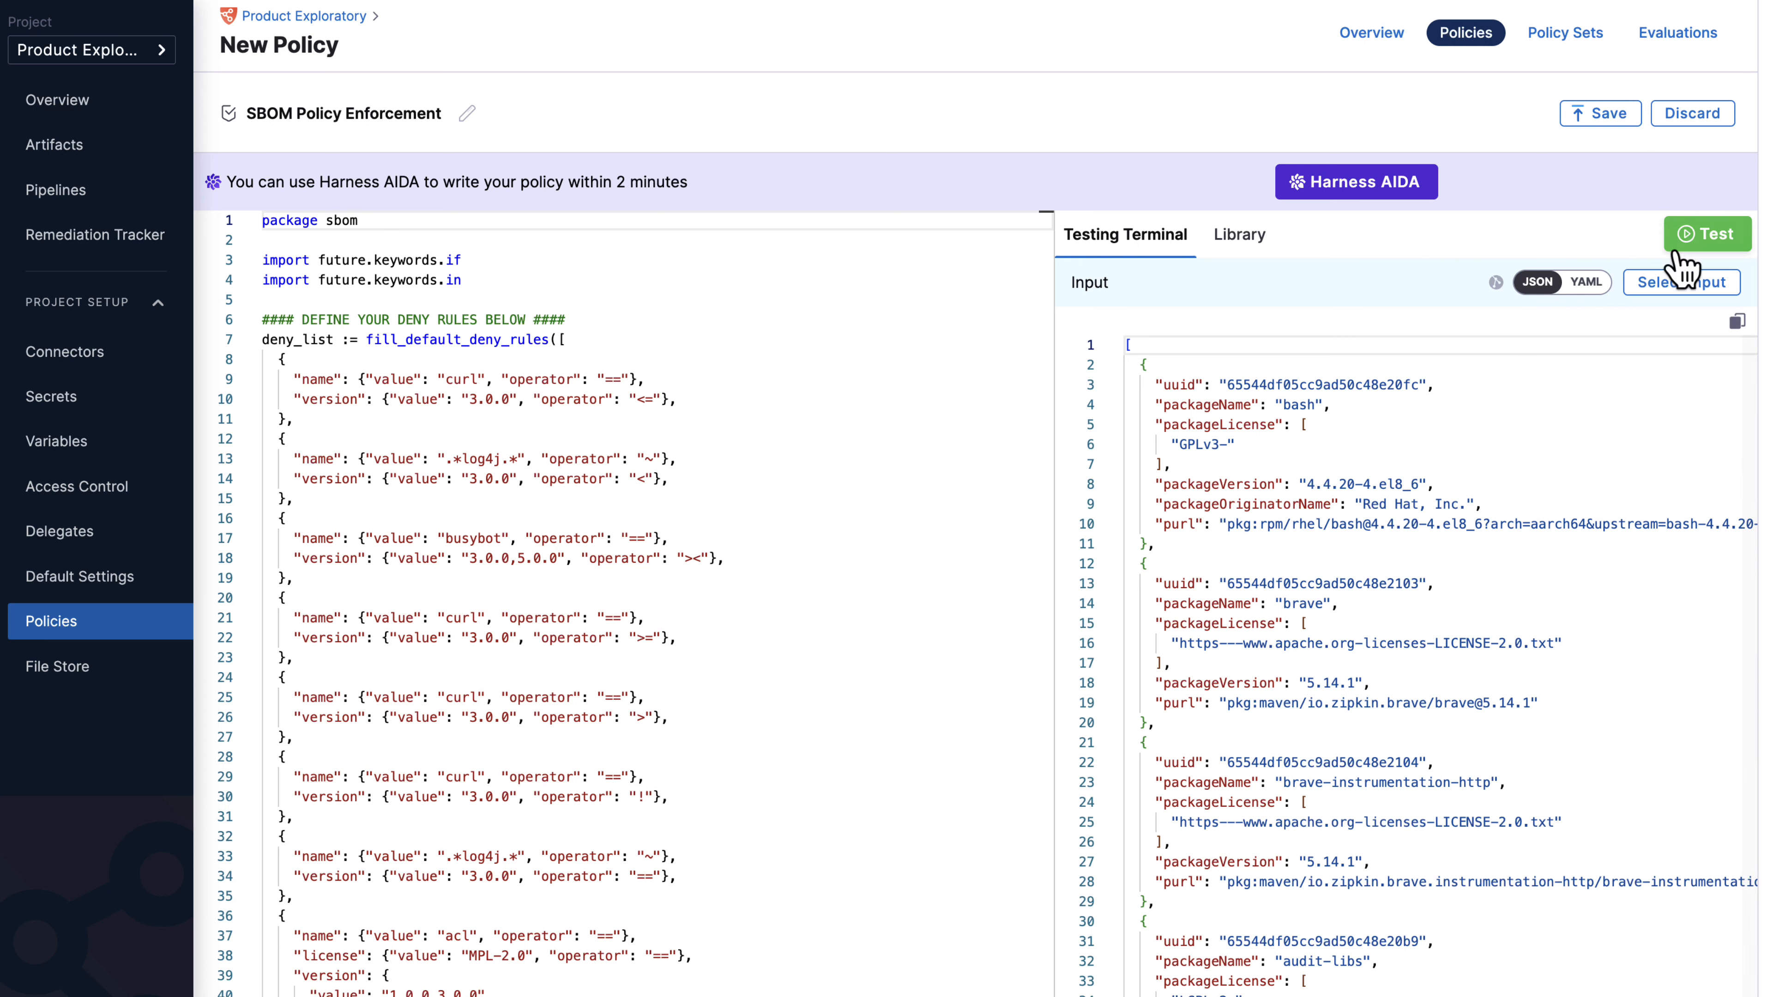
left_click(1604, 113)
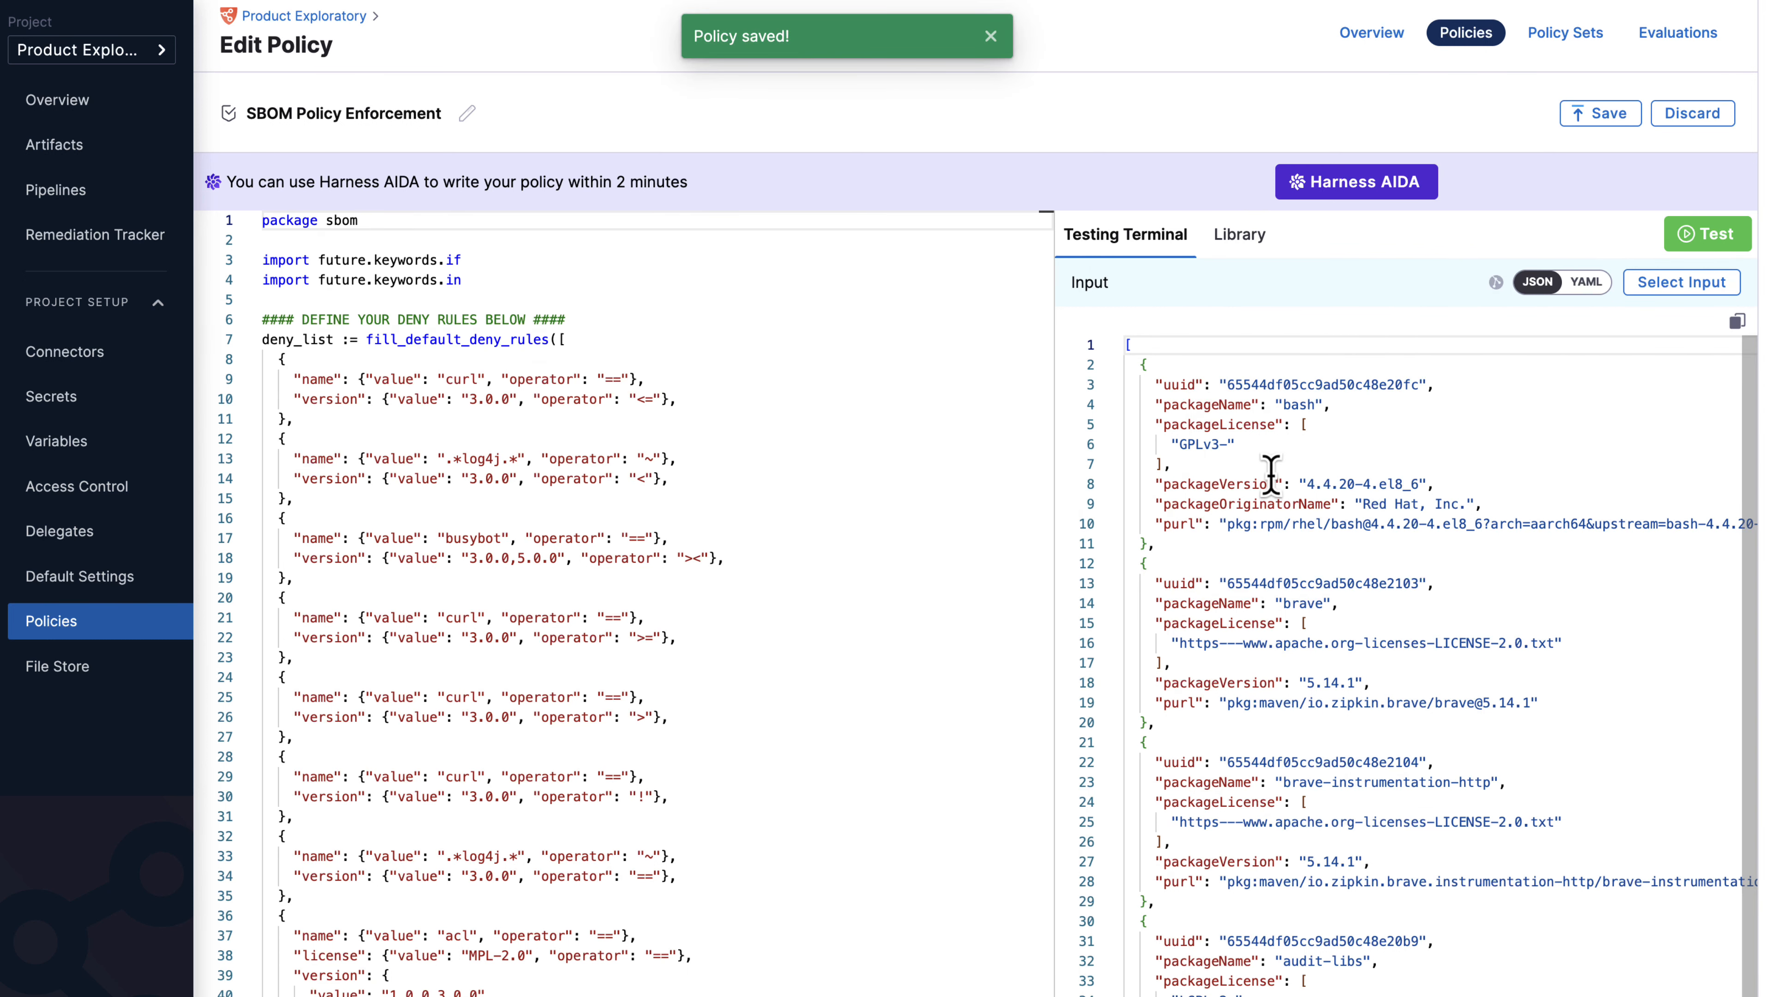
Navigate from the saved policy through the Policies list to the Policy Sets page.
left_click(168, 623)
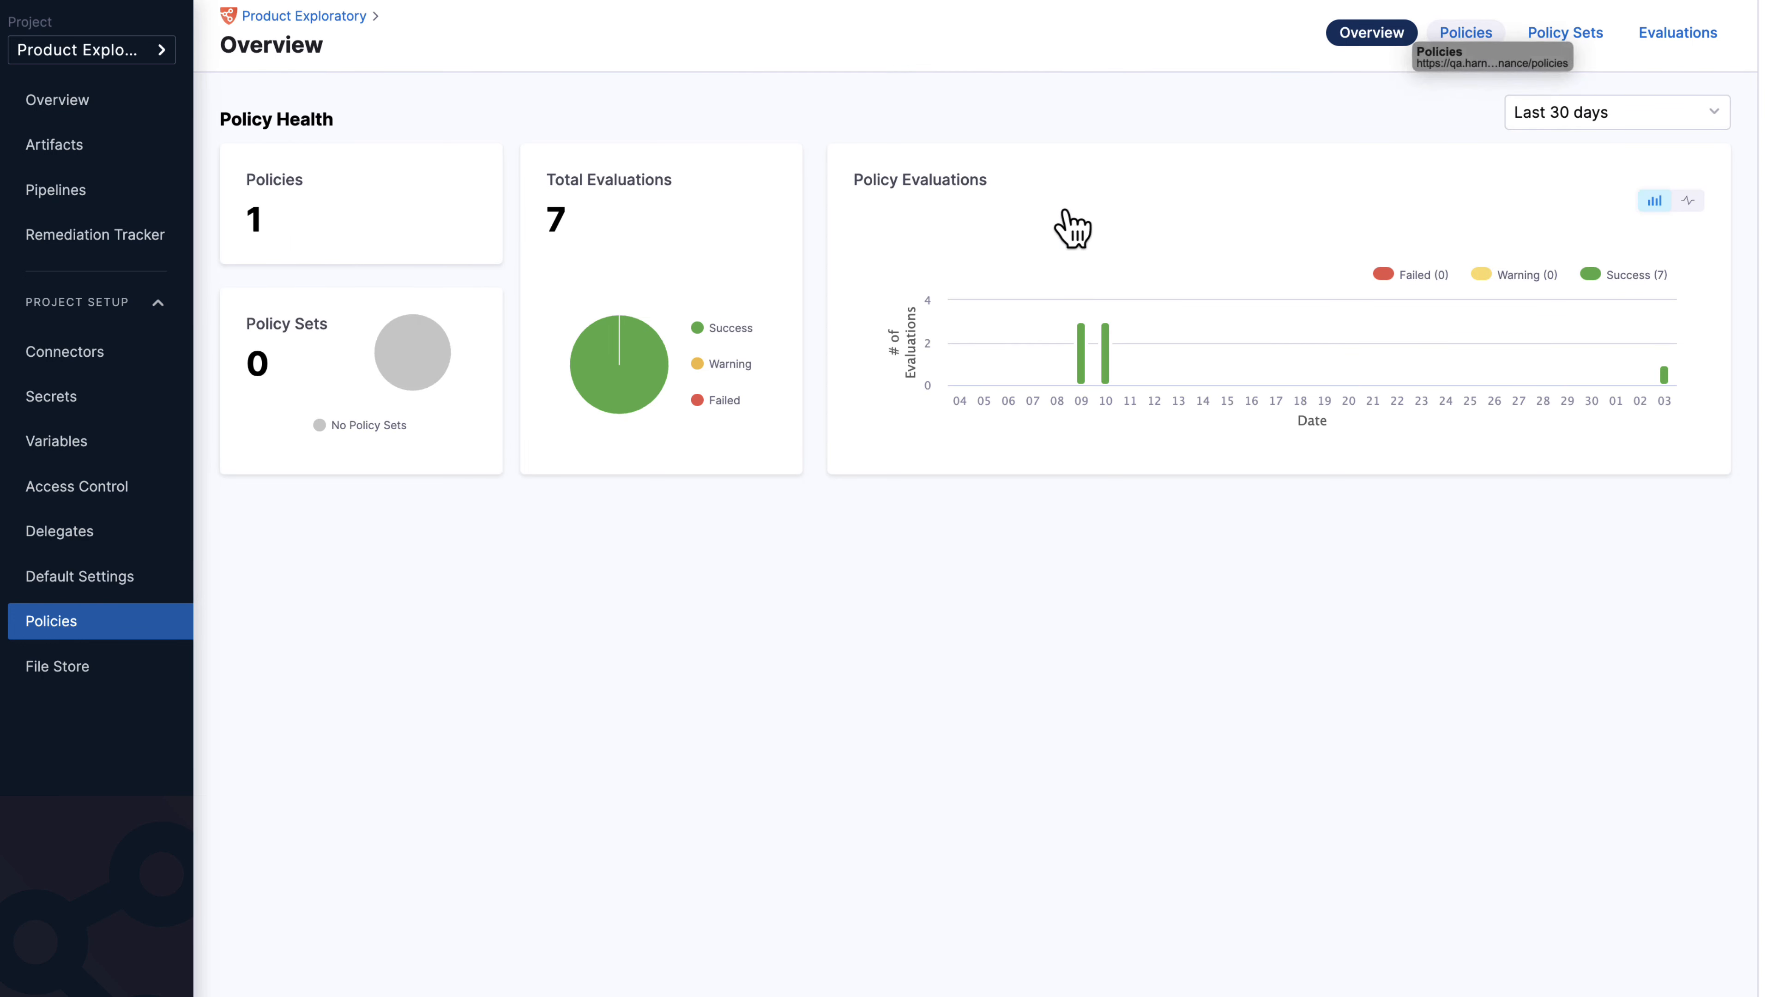
left_click(1460, 35)
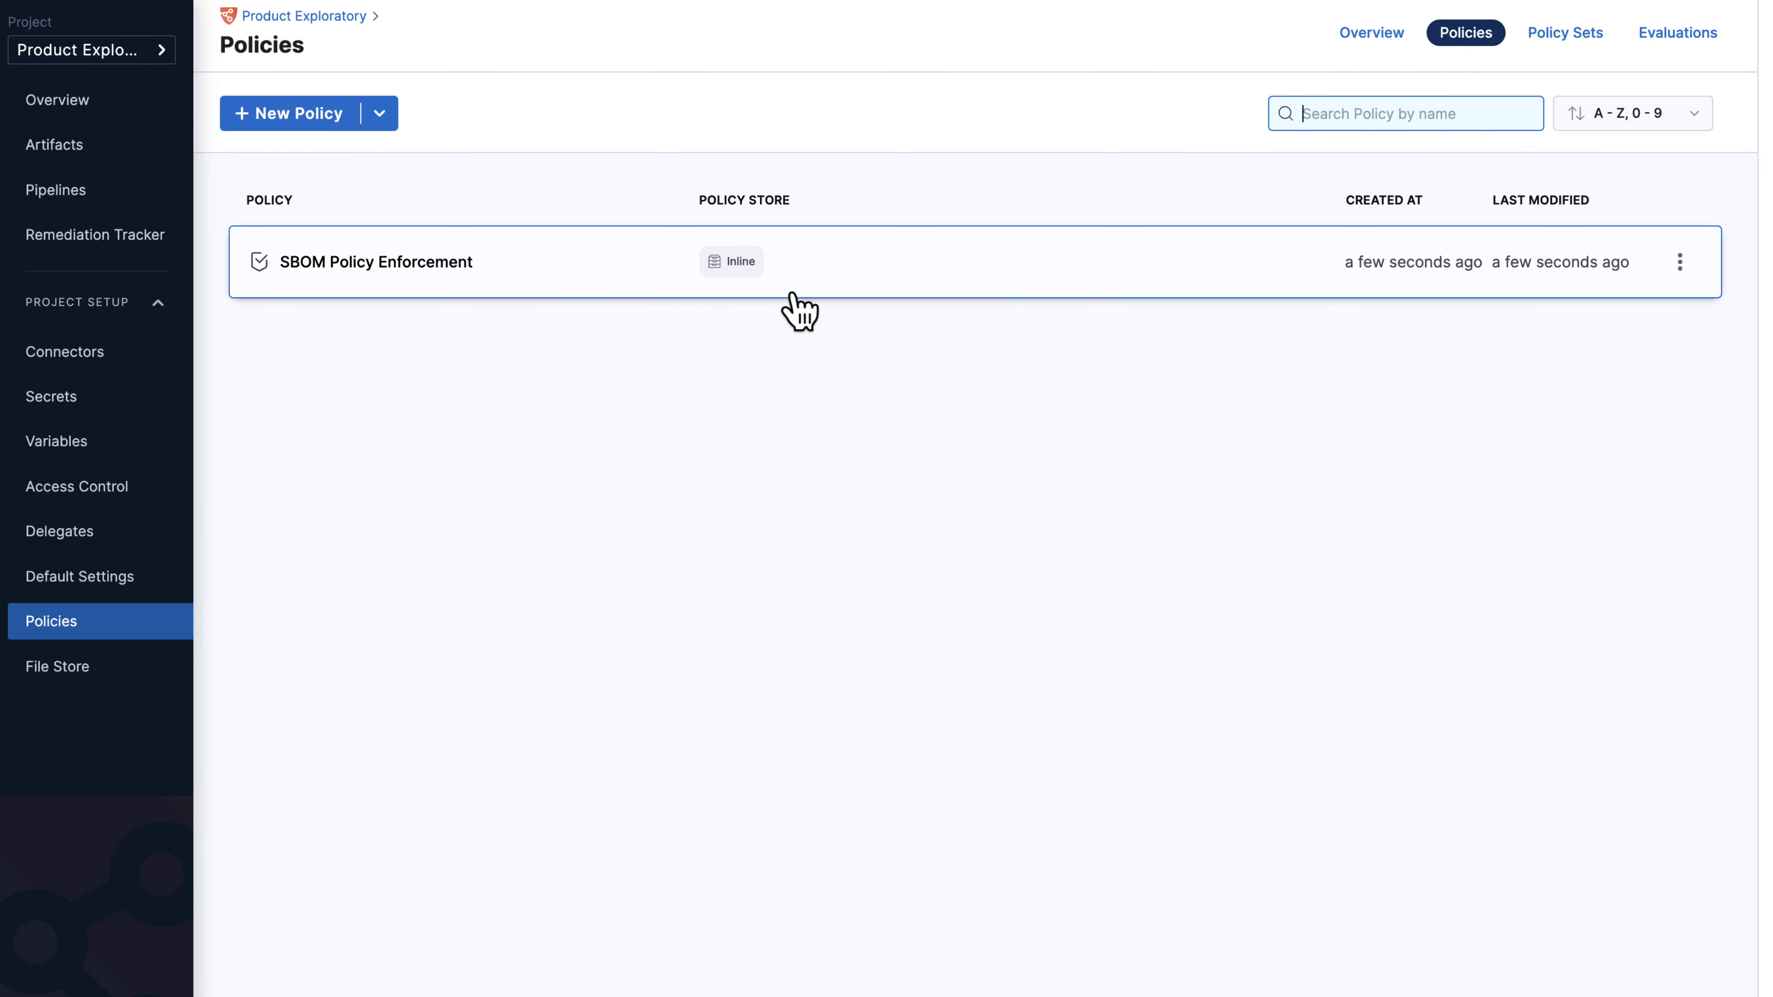
left_click(1570, 47)
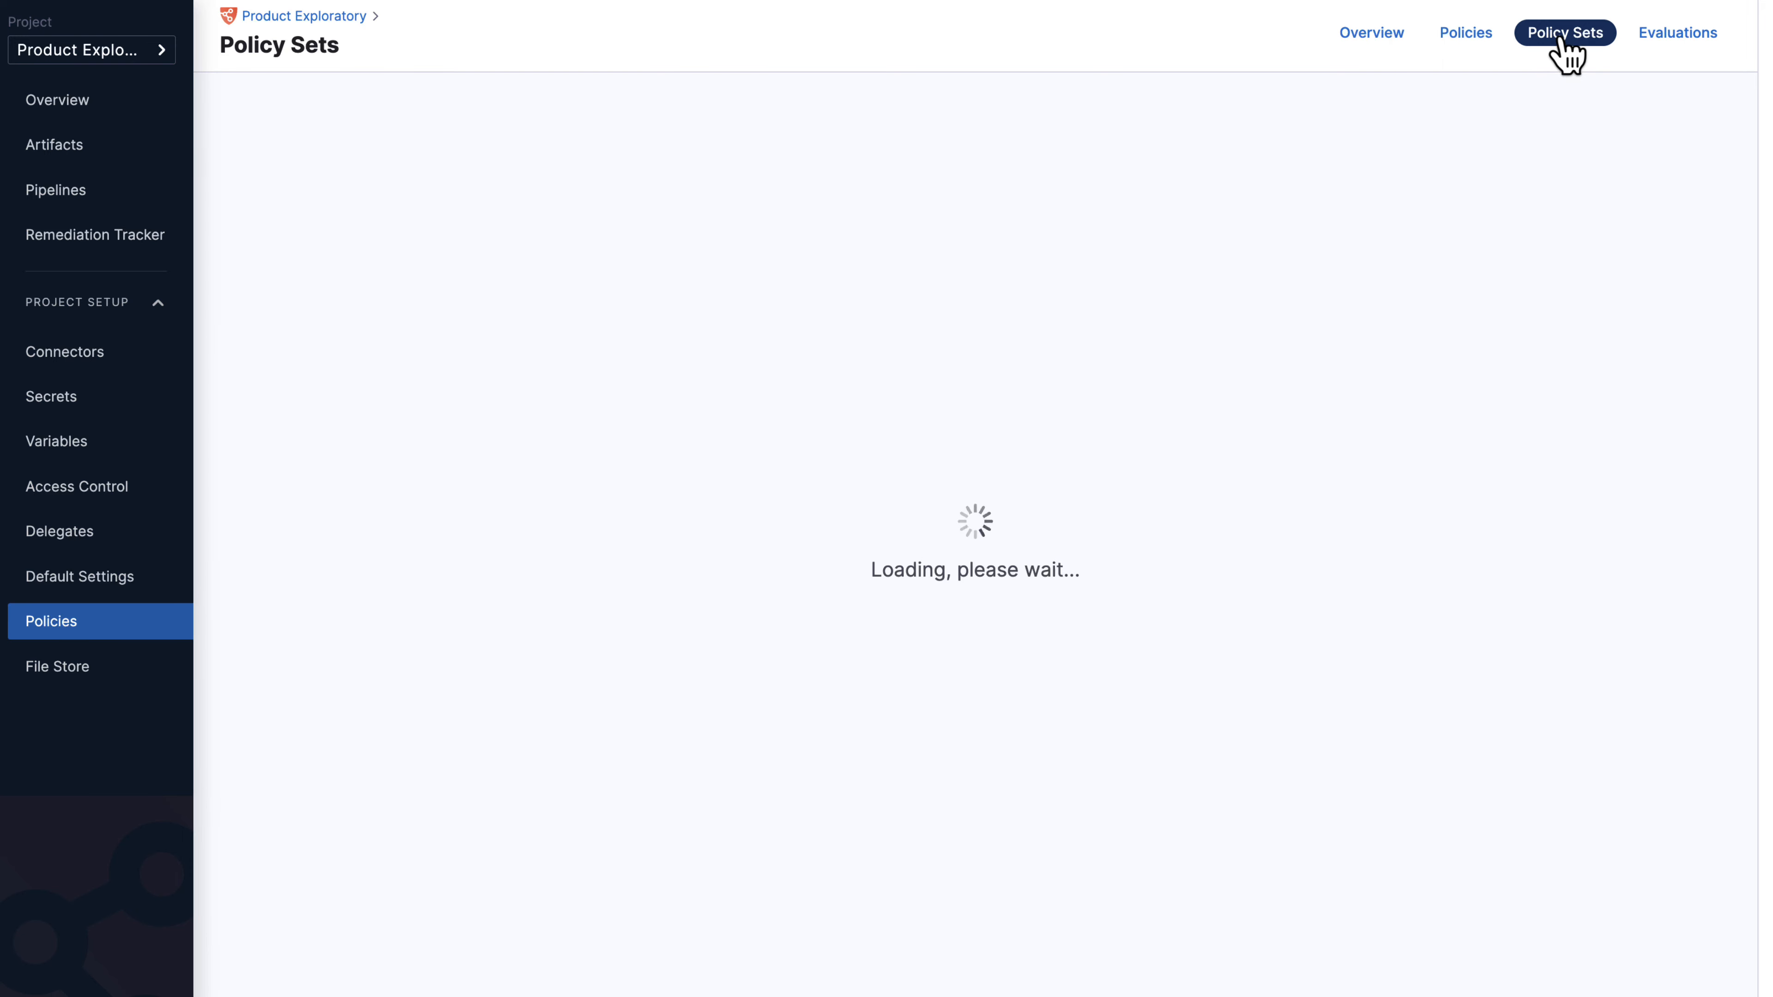
Create policy set 'SBOM Enforcement' with entity type SBOM, then list policies to add.
left_click(1005, 684)
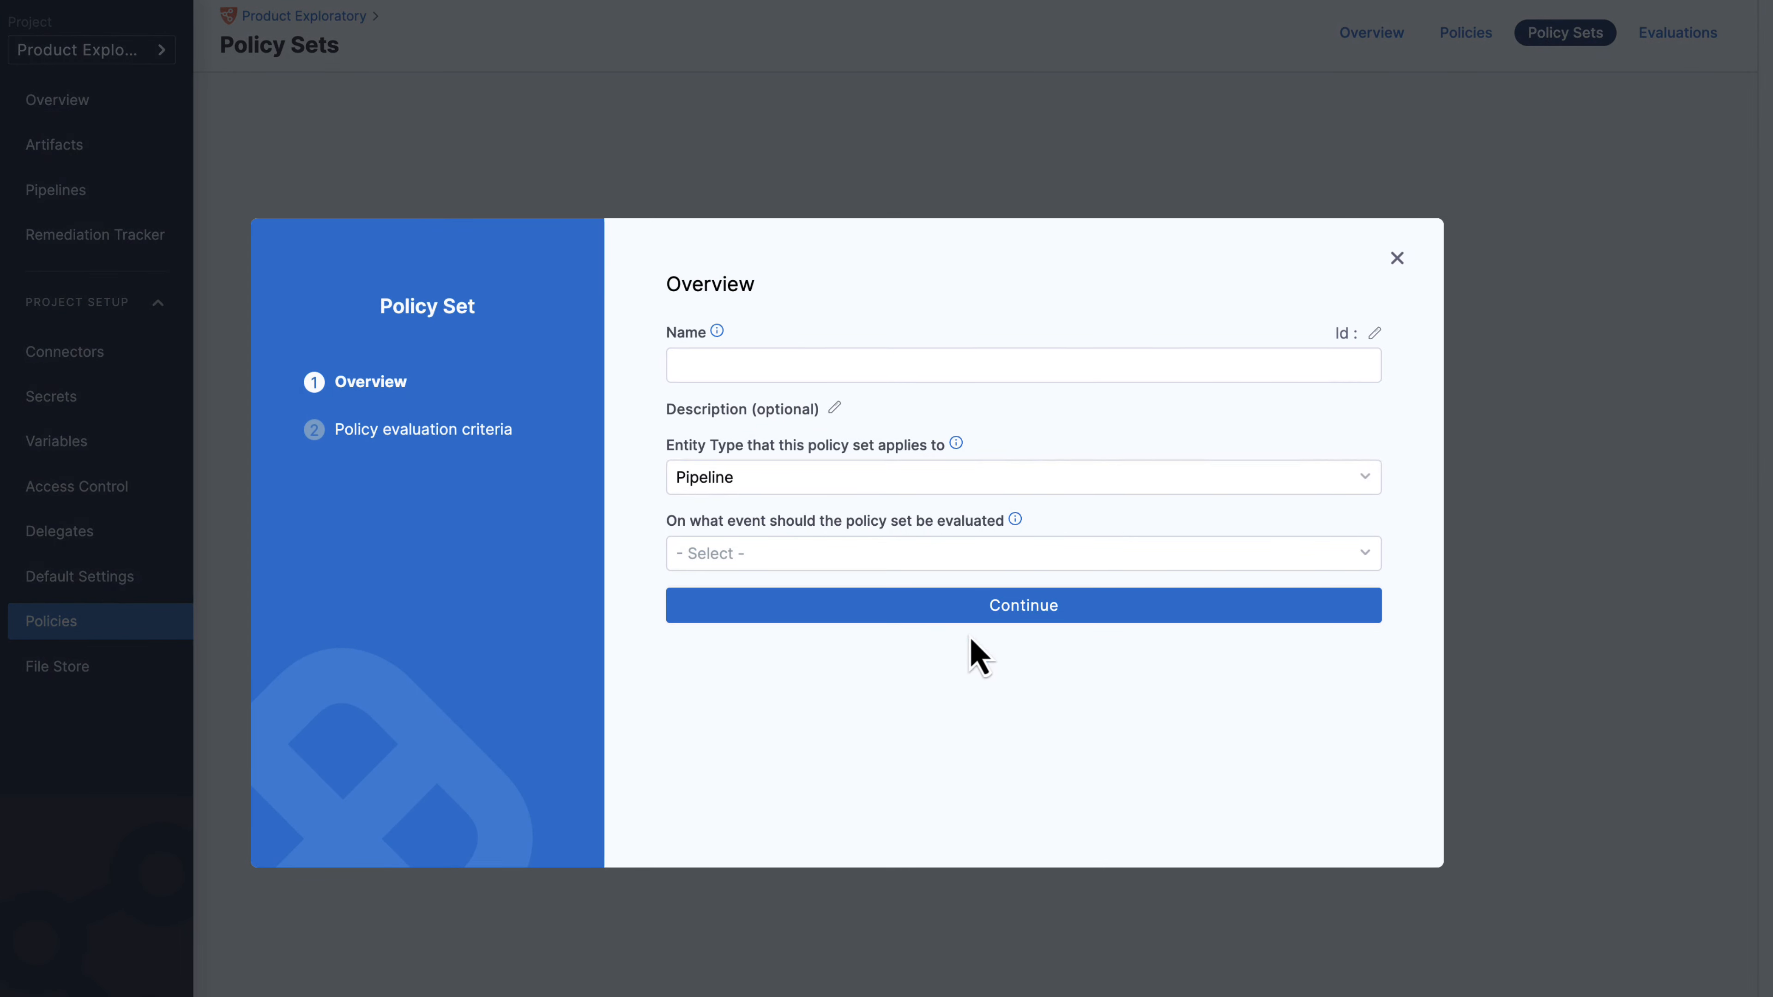
left_click(874, 365)
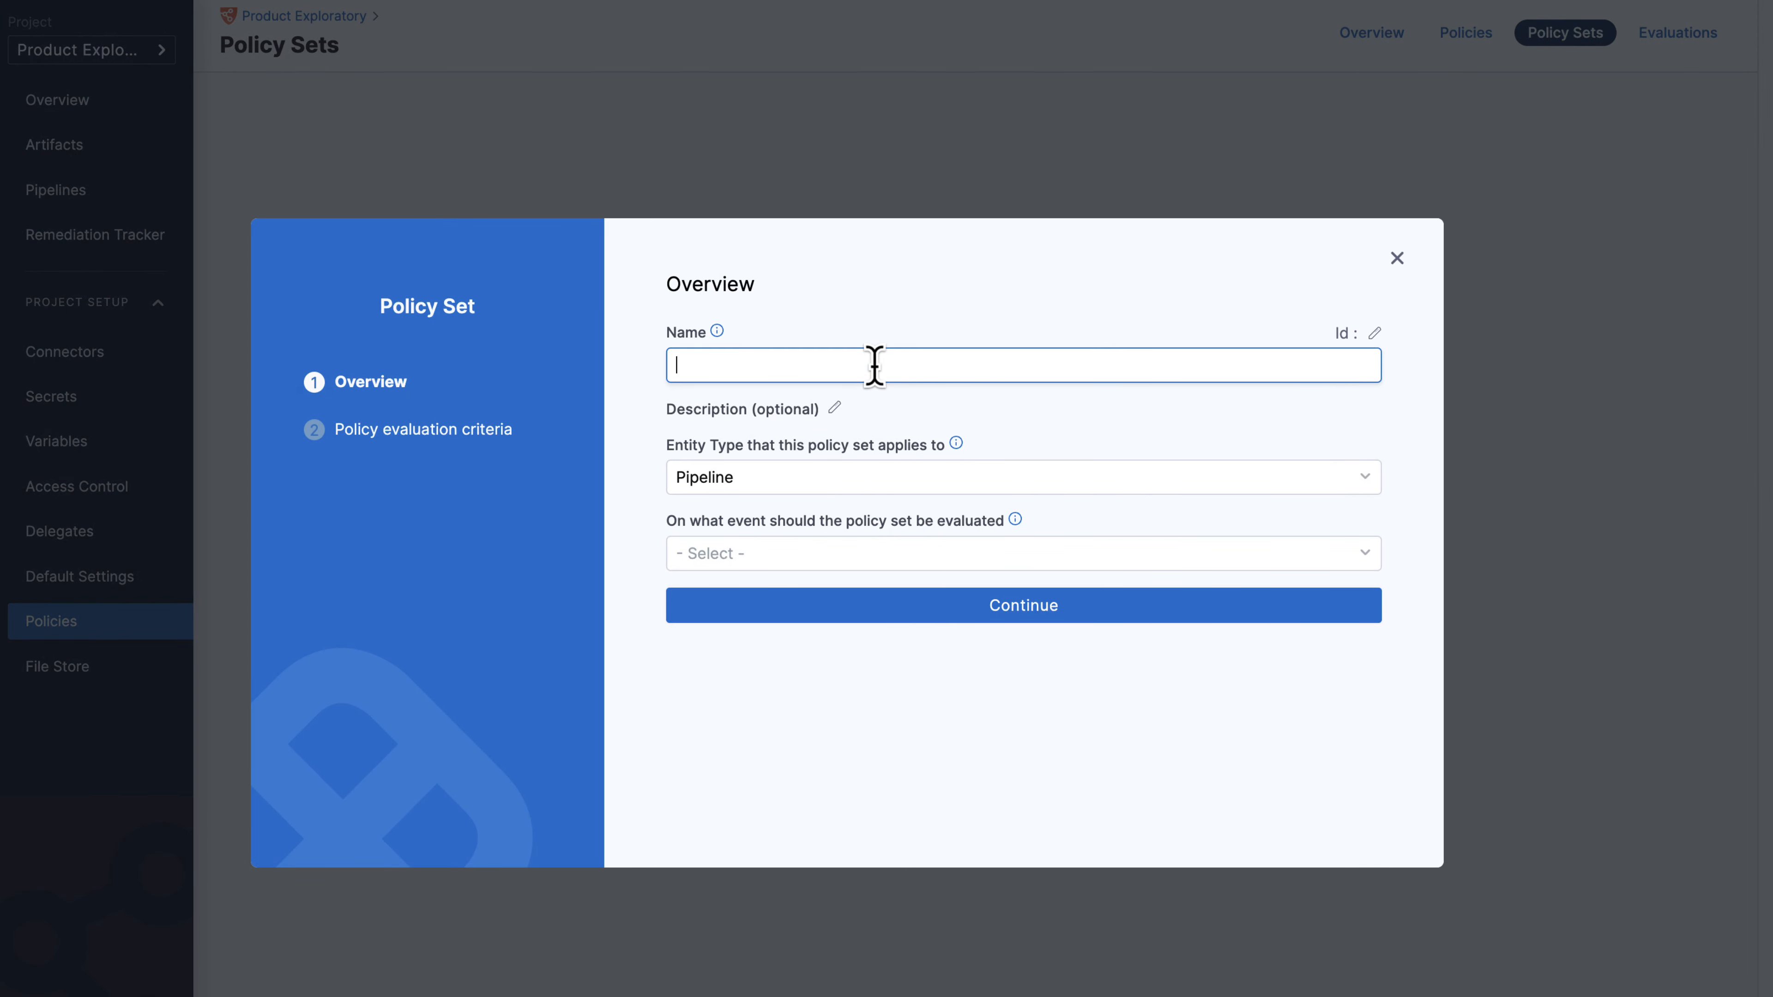
type("SBOM Enfor")
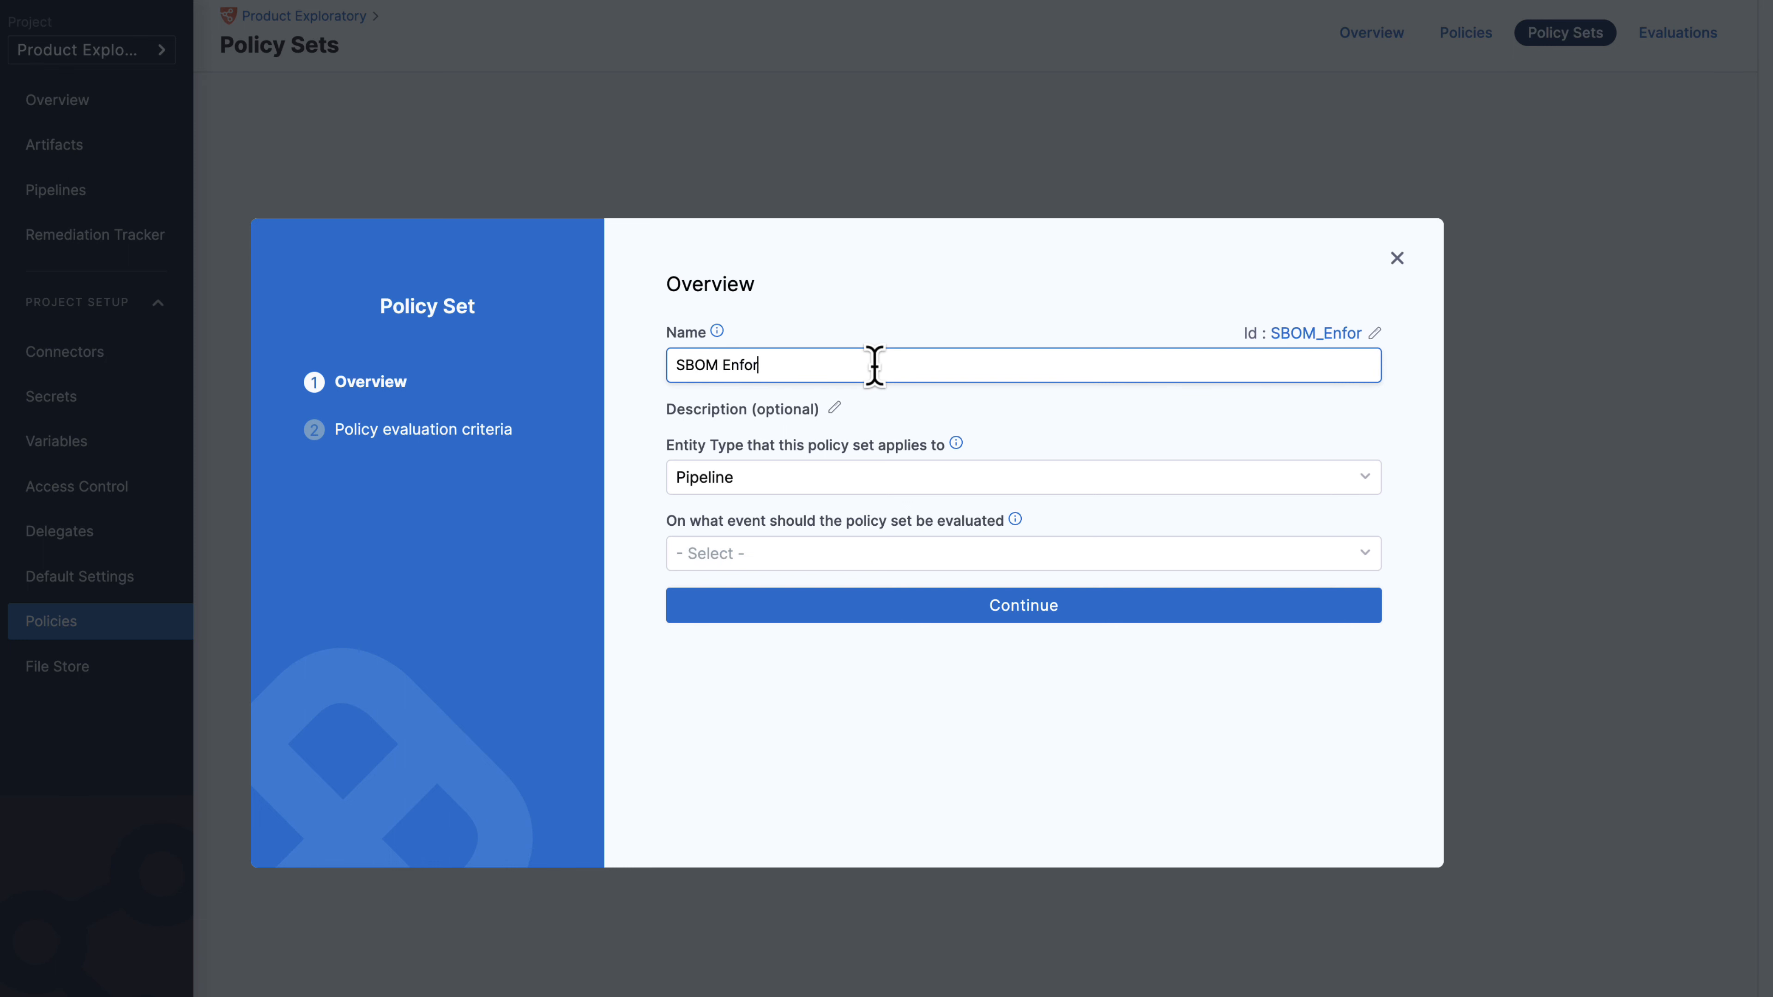
type("cement")
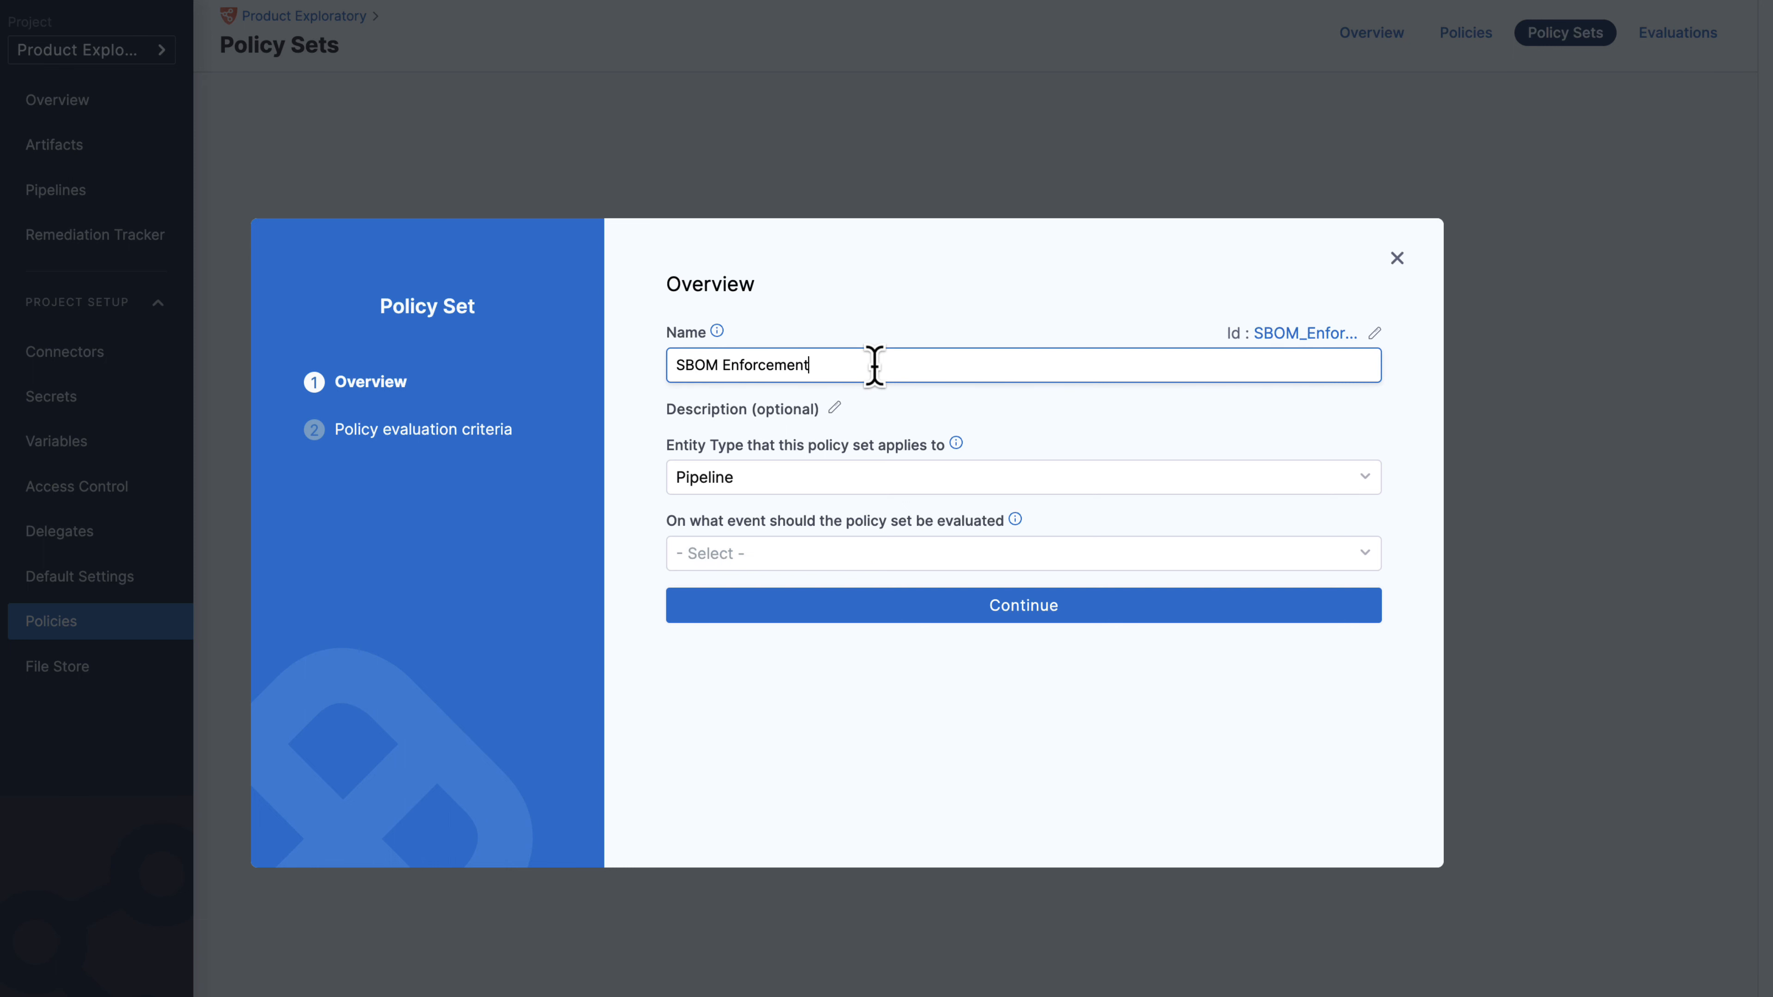
left_click(773, 479)
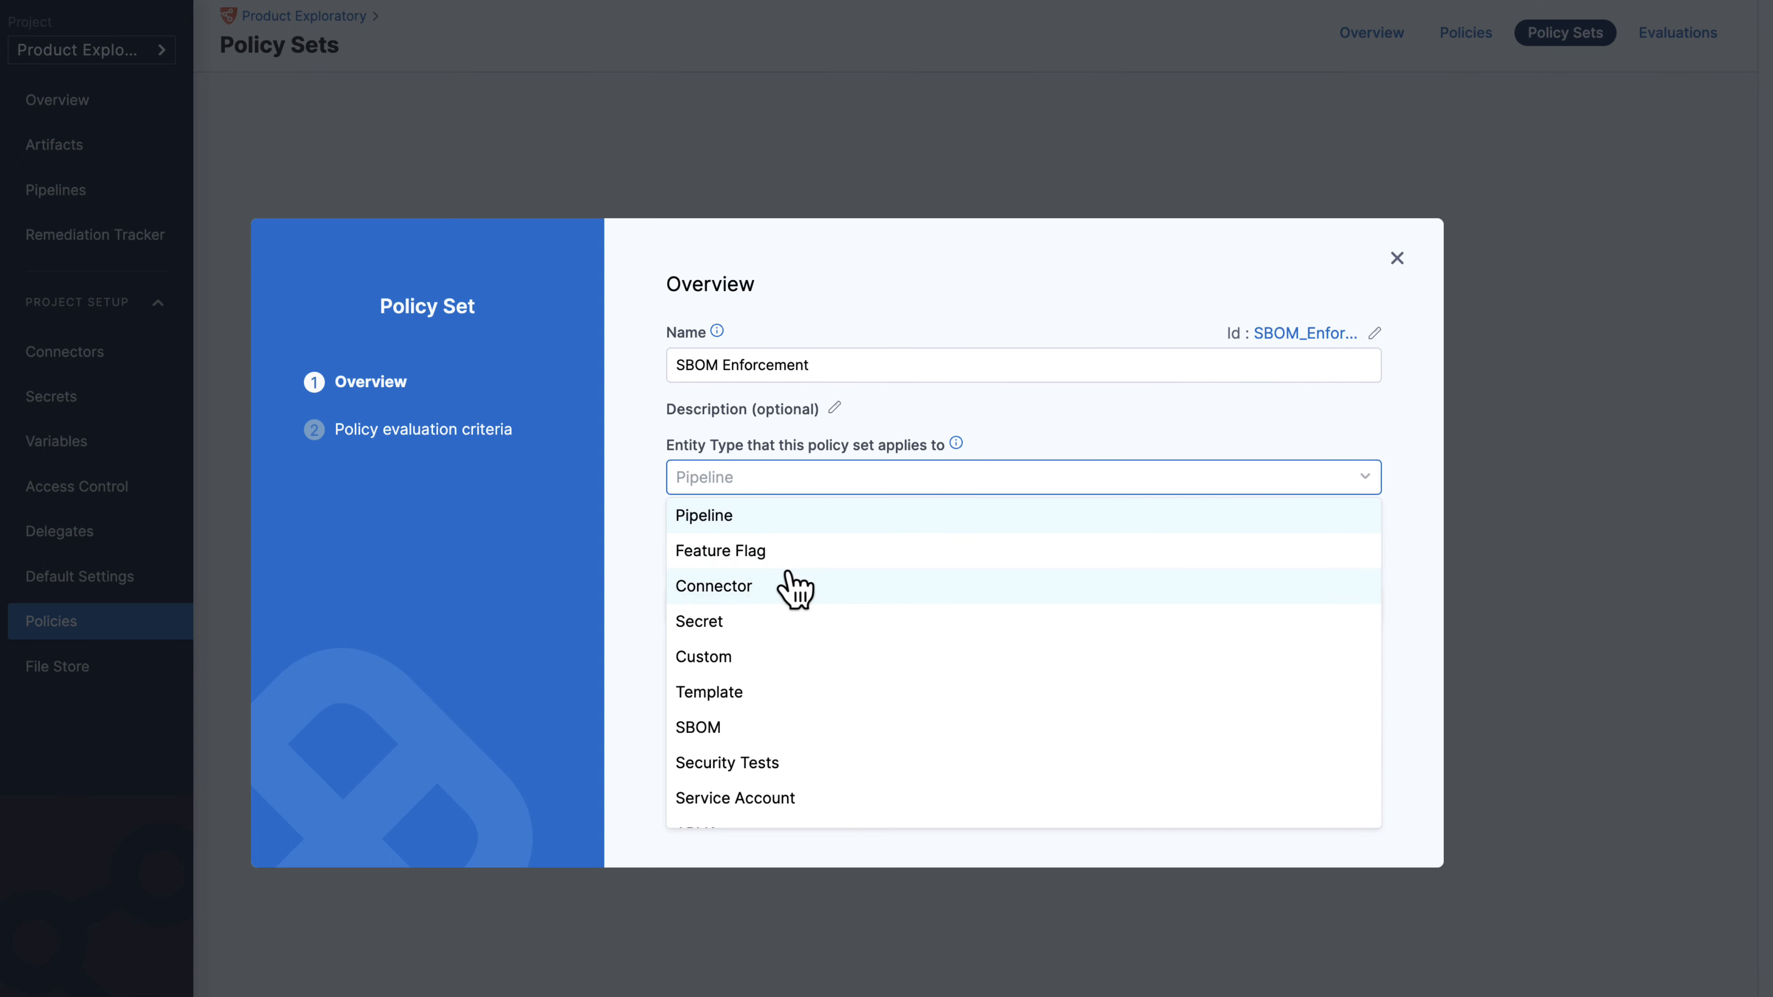
scroll(783, 594, "down", 2)
left_click(767, 621)
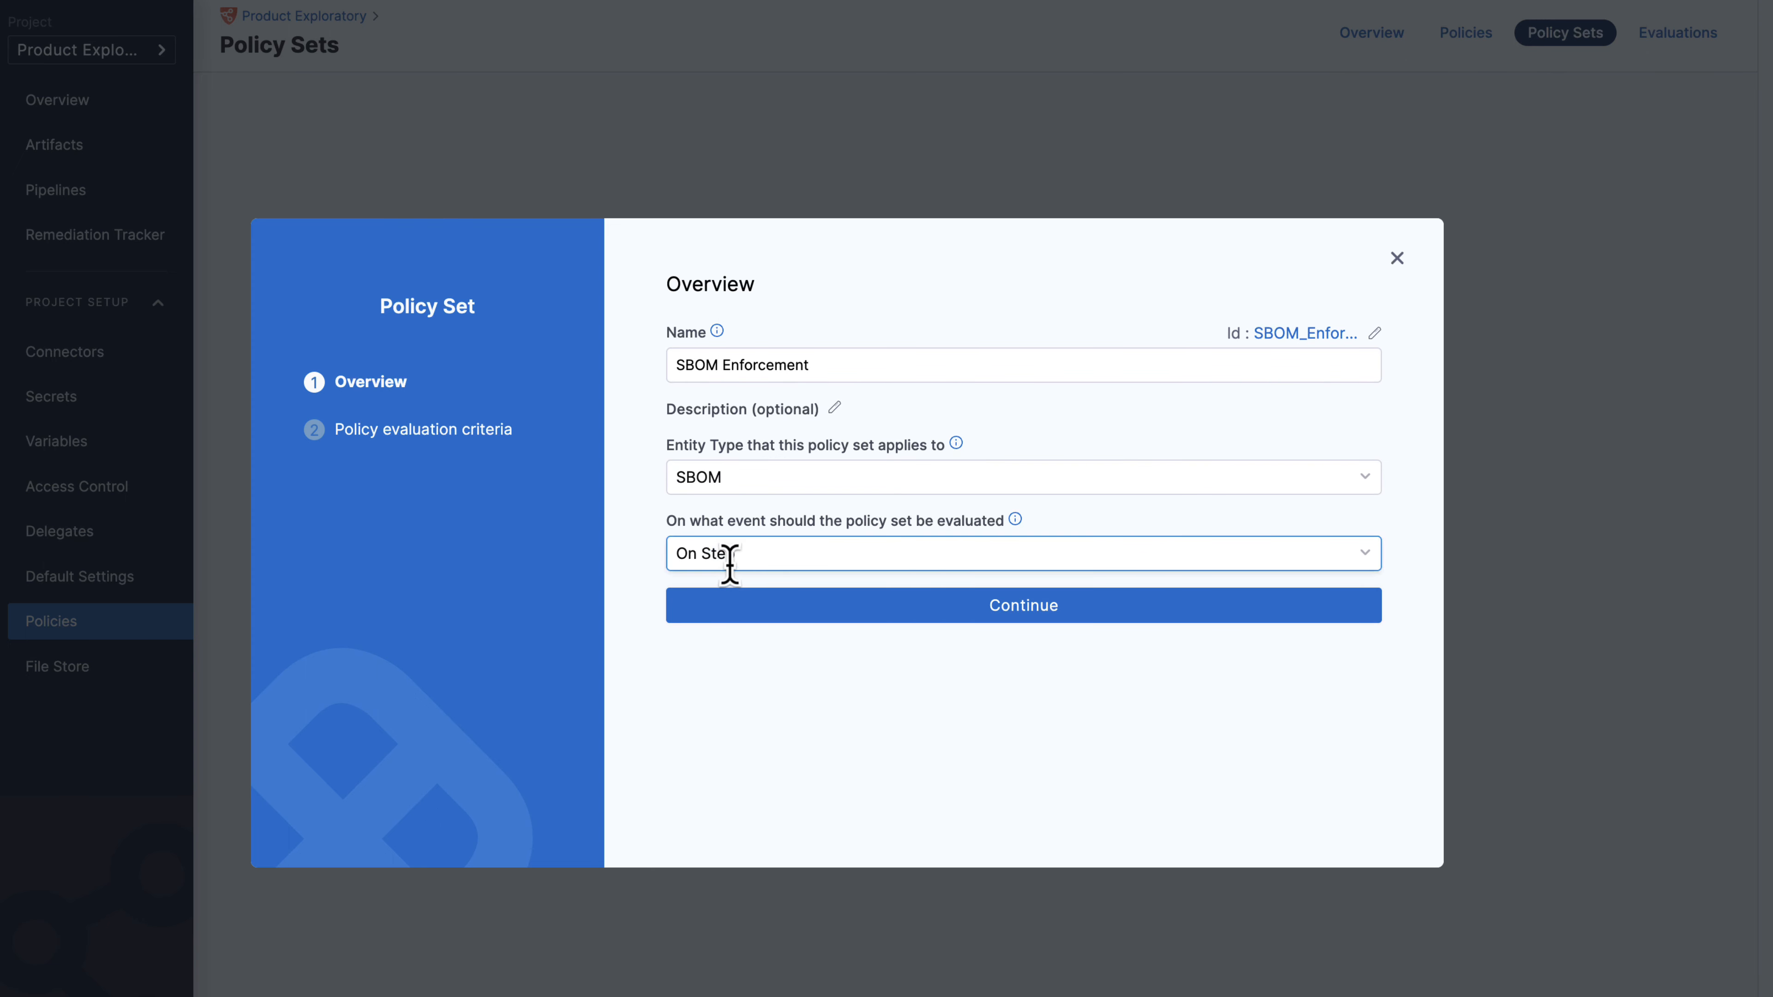
left_click(955, 615)
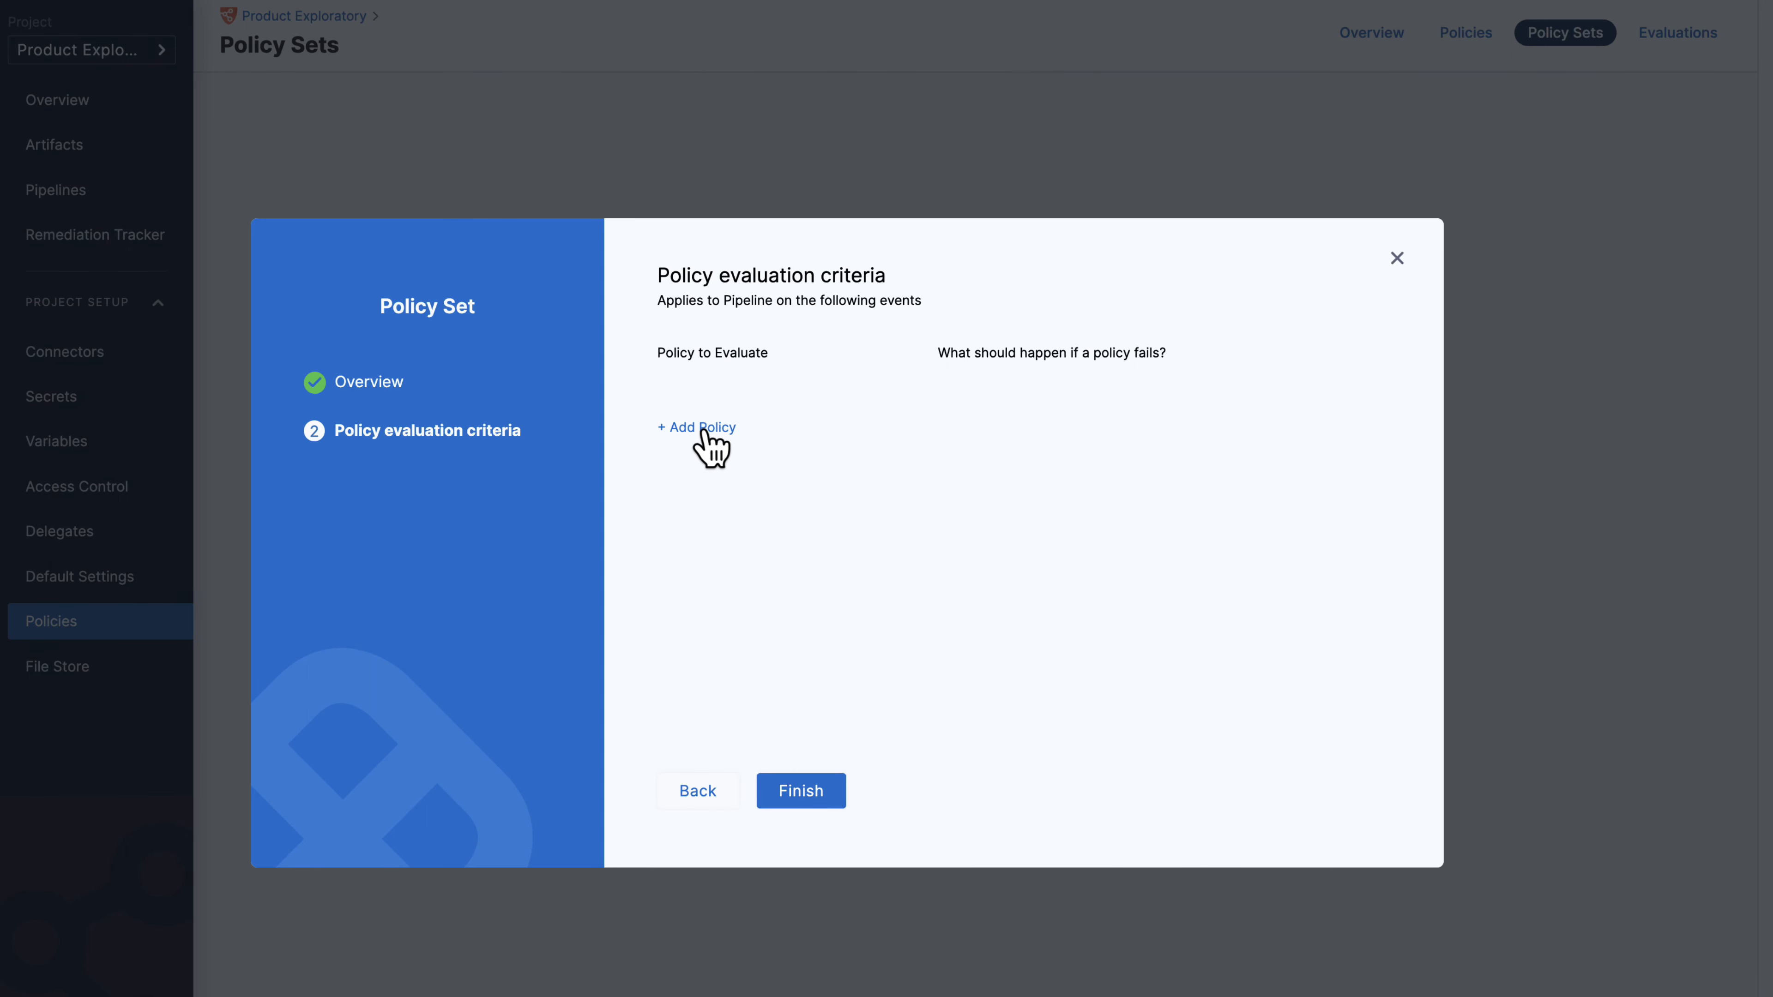
left_click(705, 428)
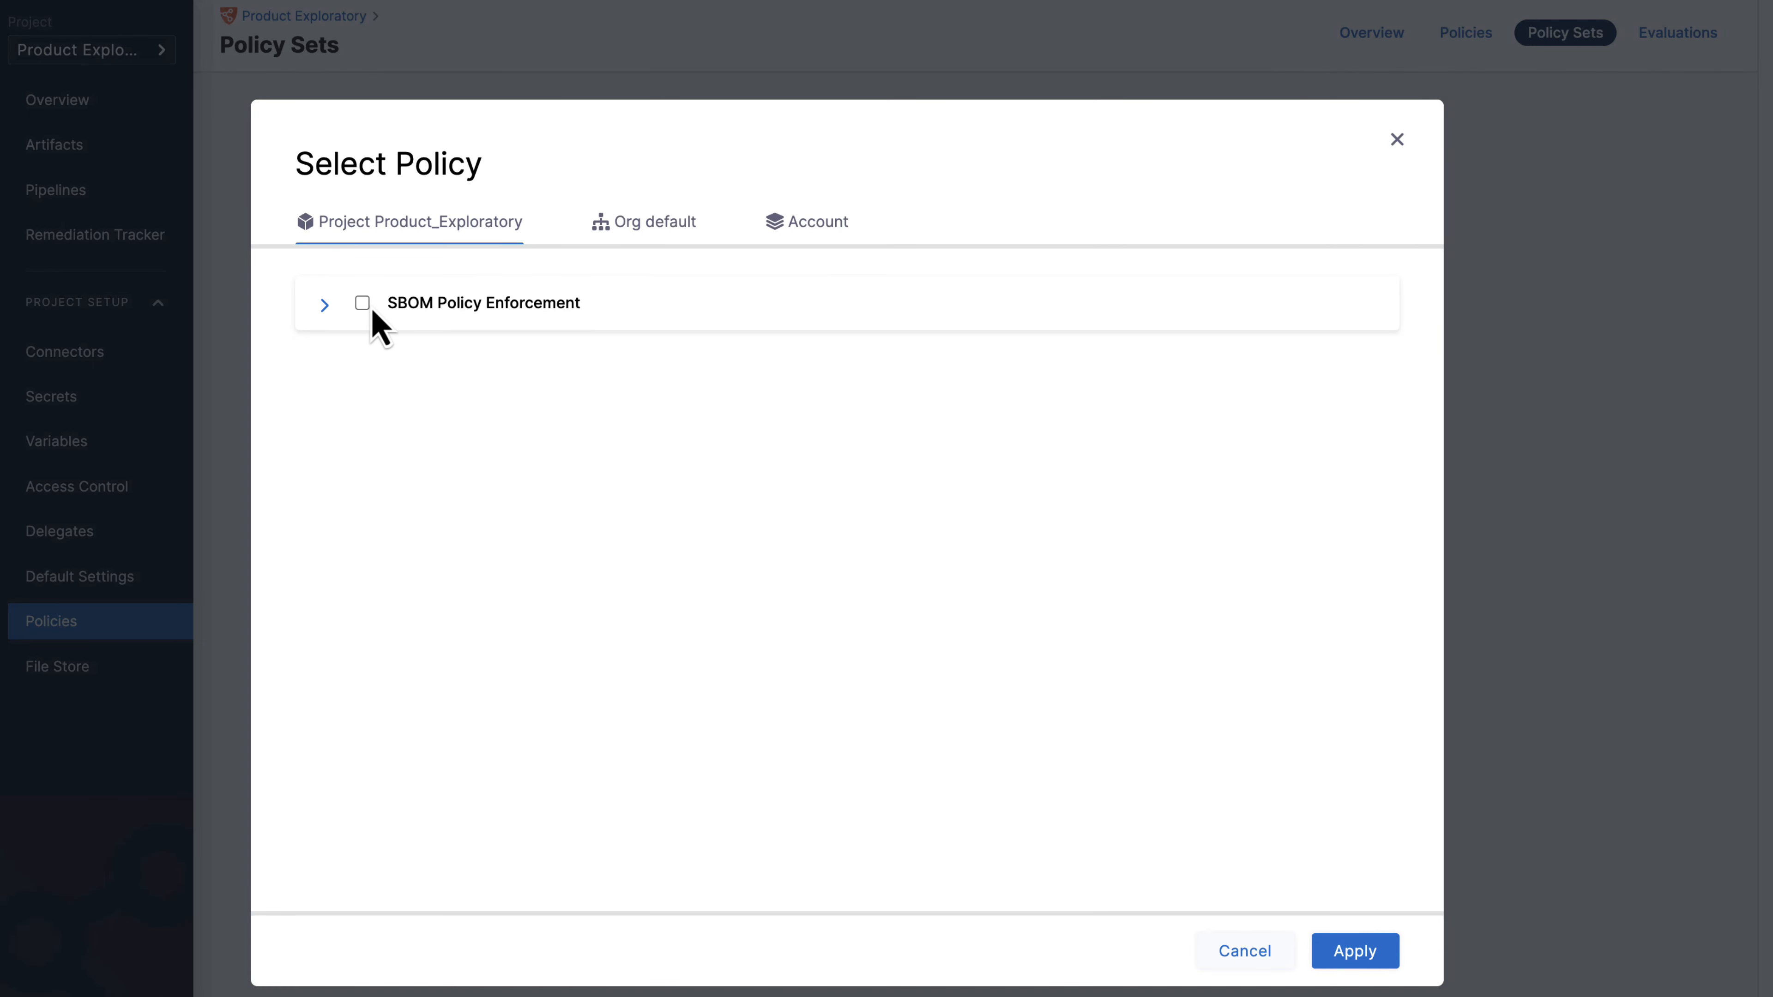
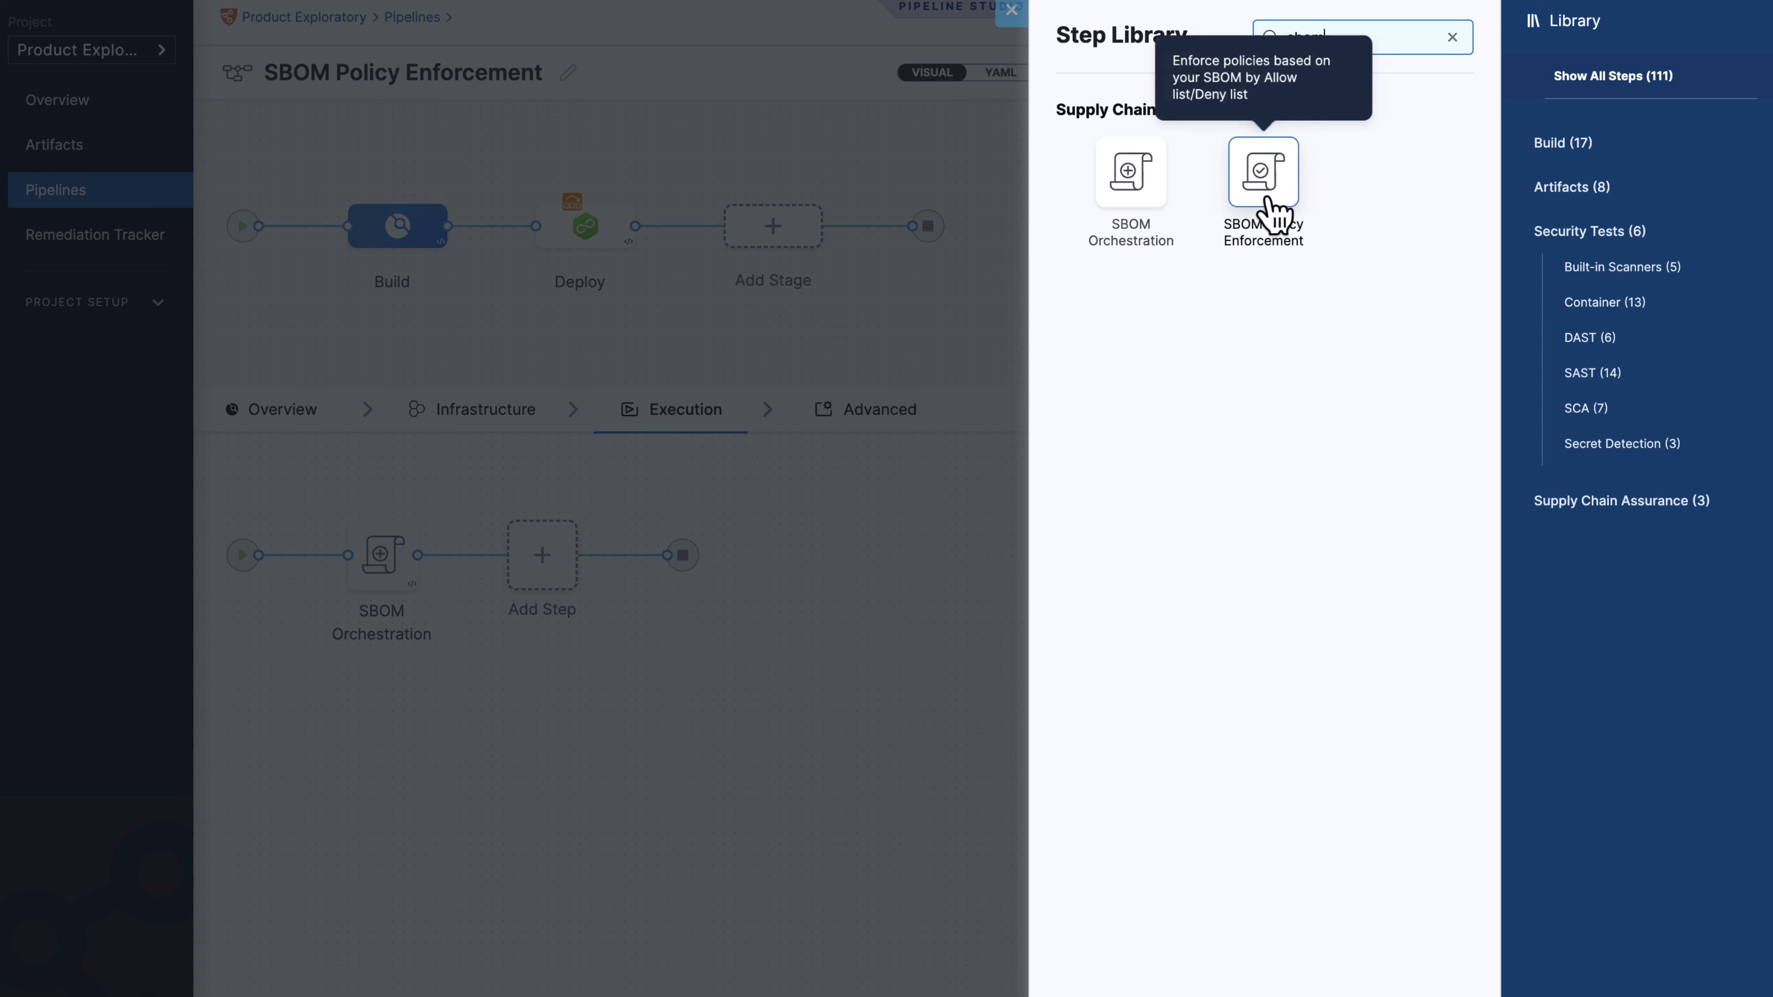
Add an SBOM Policy Enforcement step that pulls the easy-buggy-app image from DockerHub via the project's Docker connector.
left_click(1269, 192)
left_click(1392, 178)
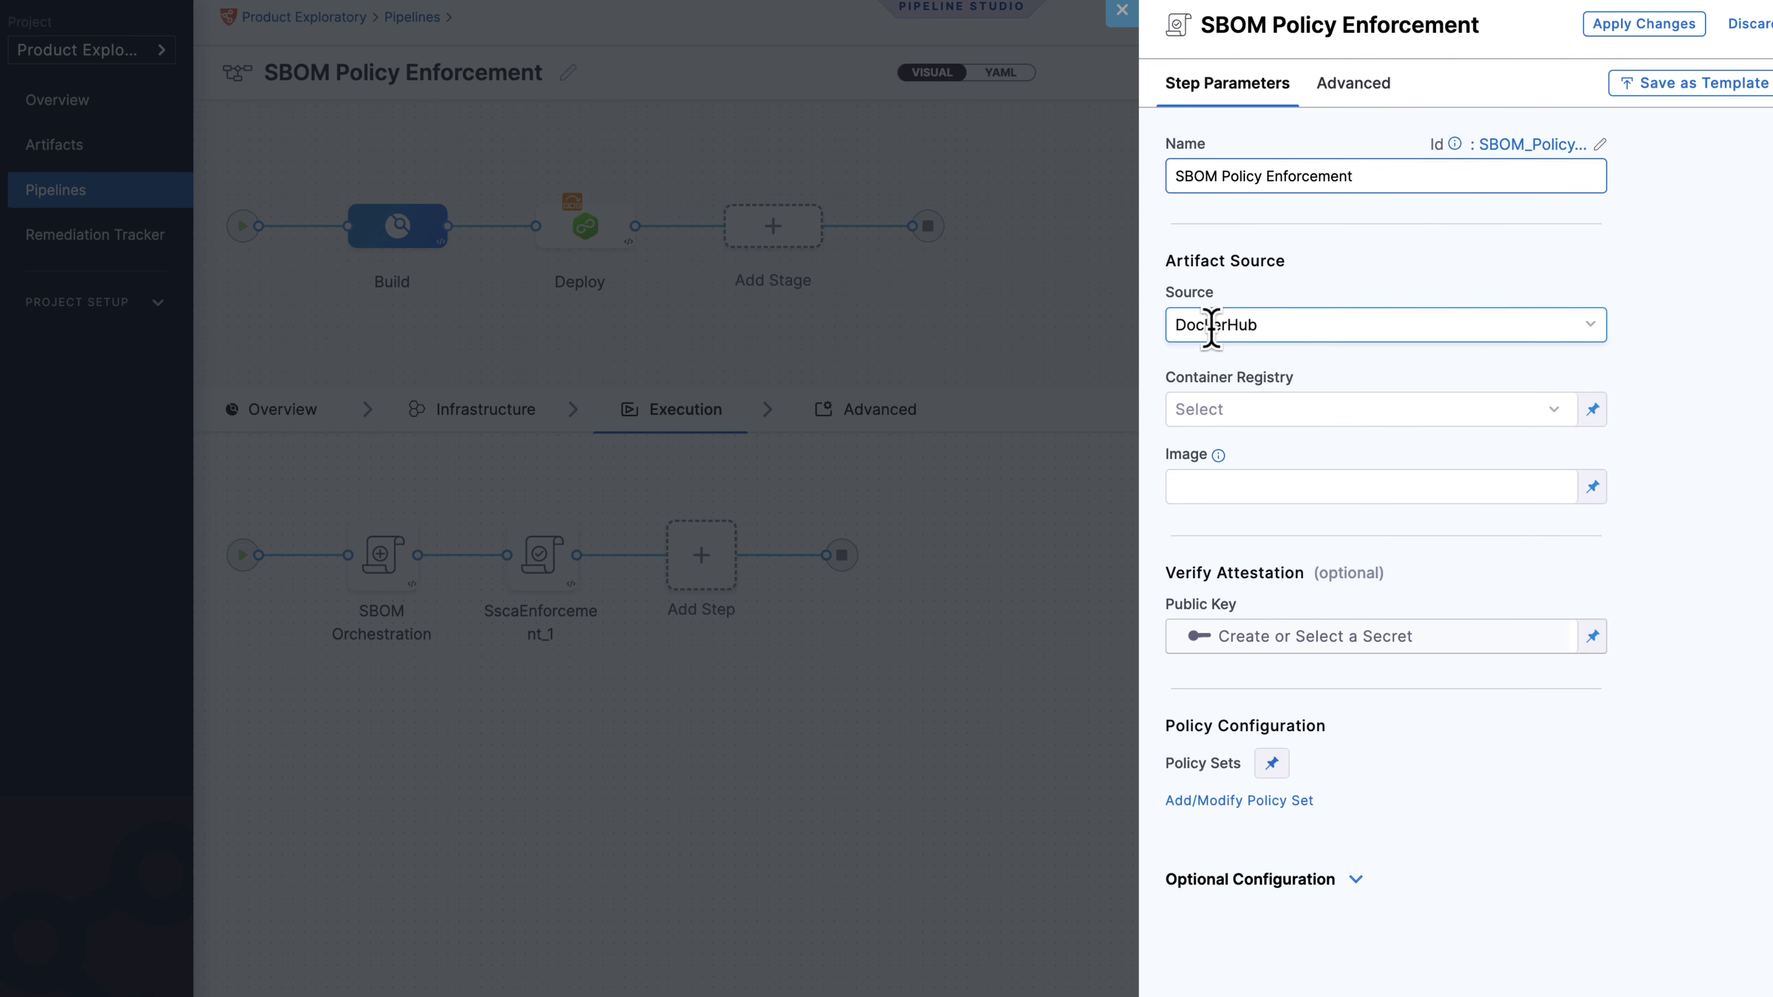
left_click(1275, 328)
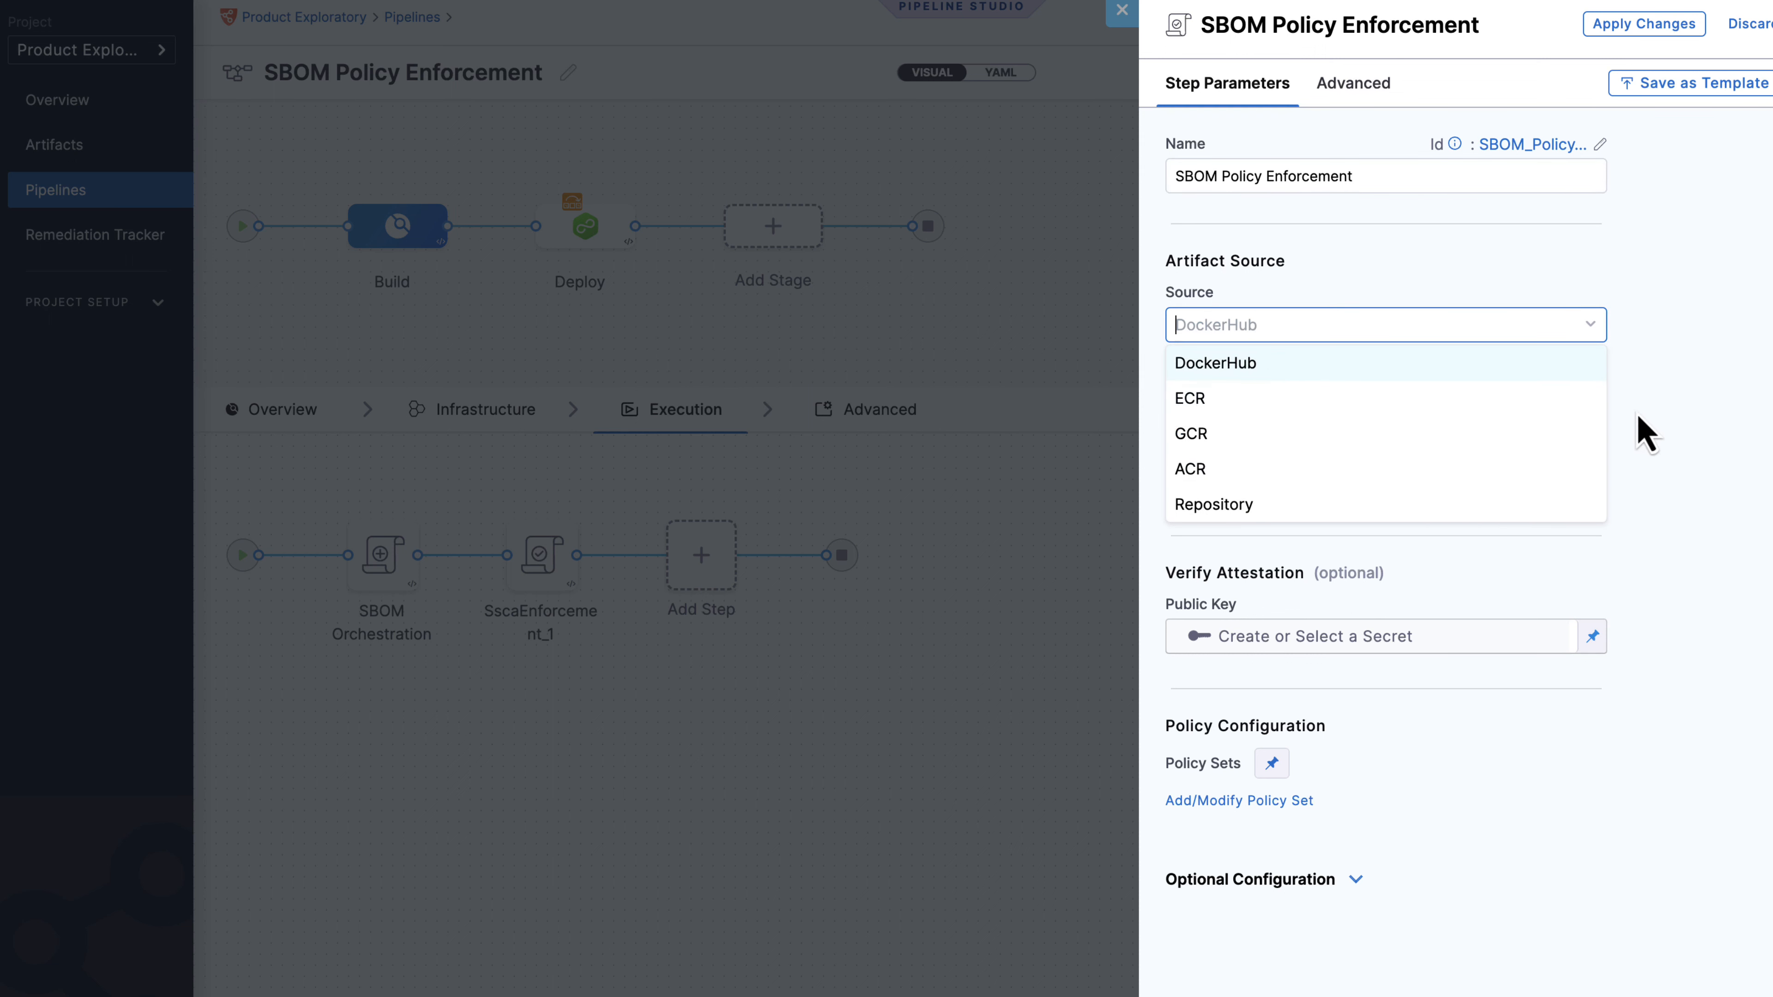
left_click(1670, 436)
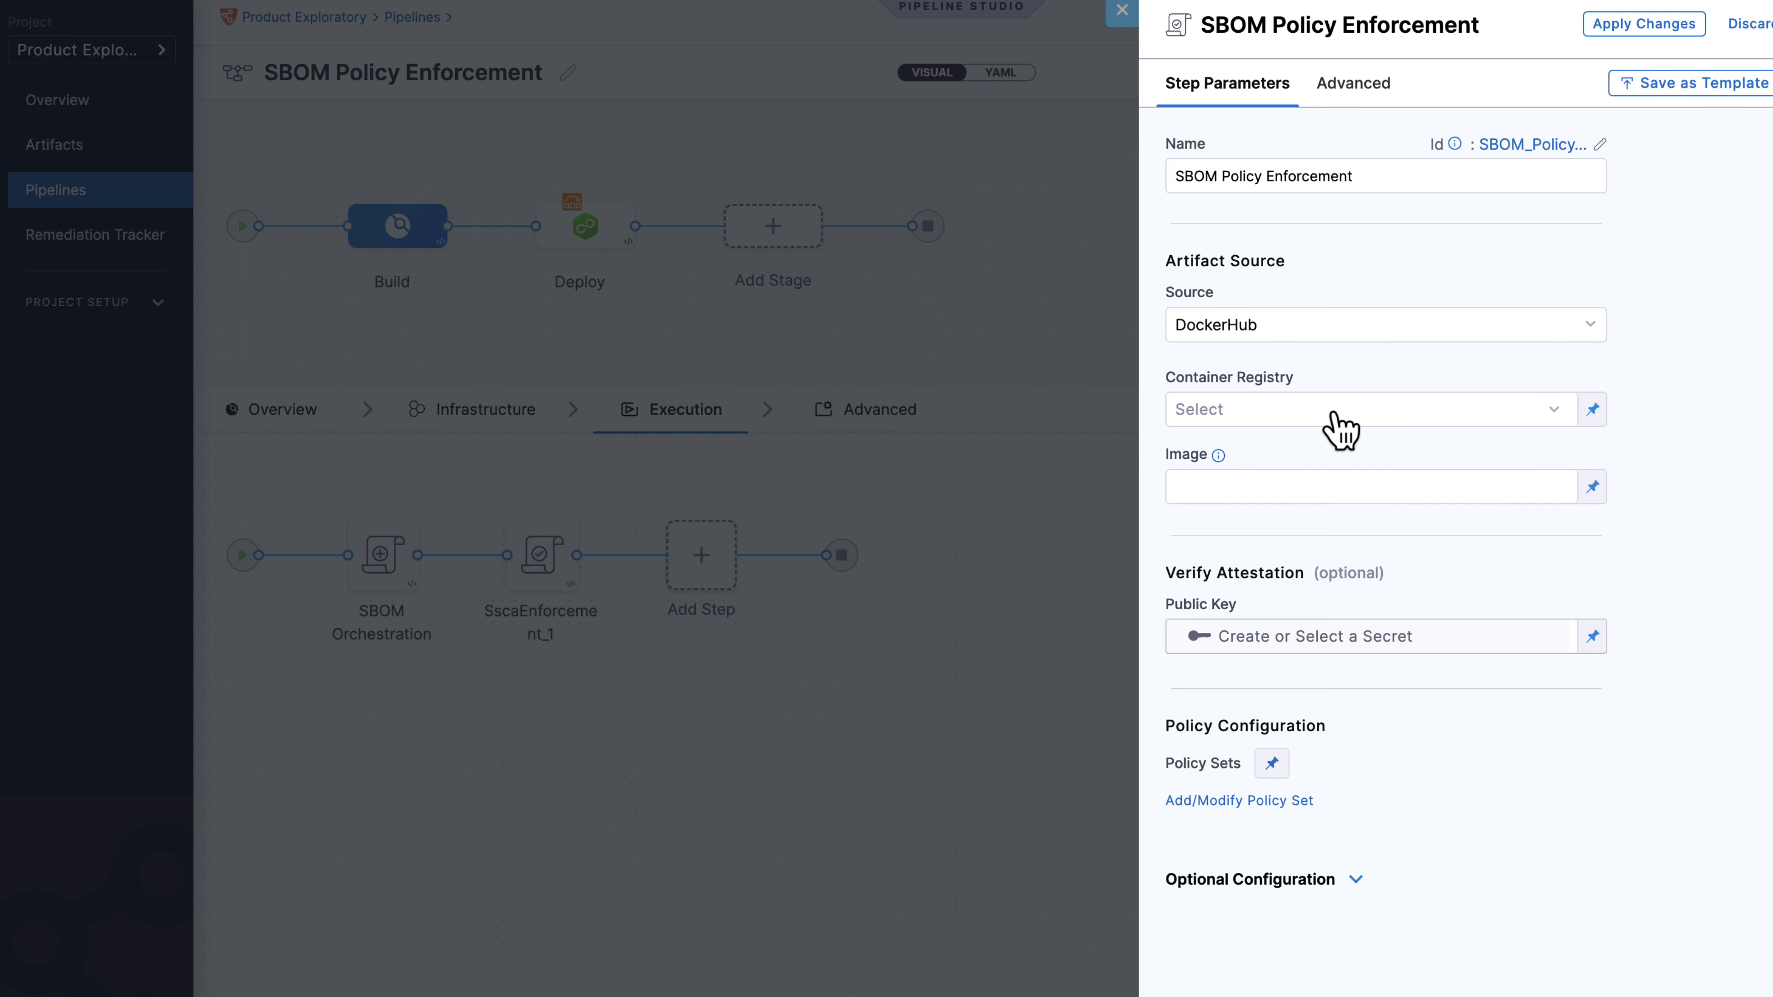
left_click(1340, 429)
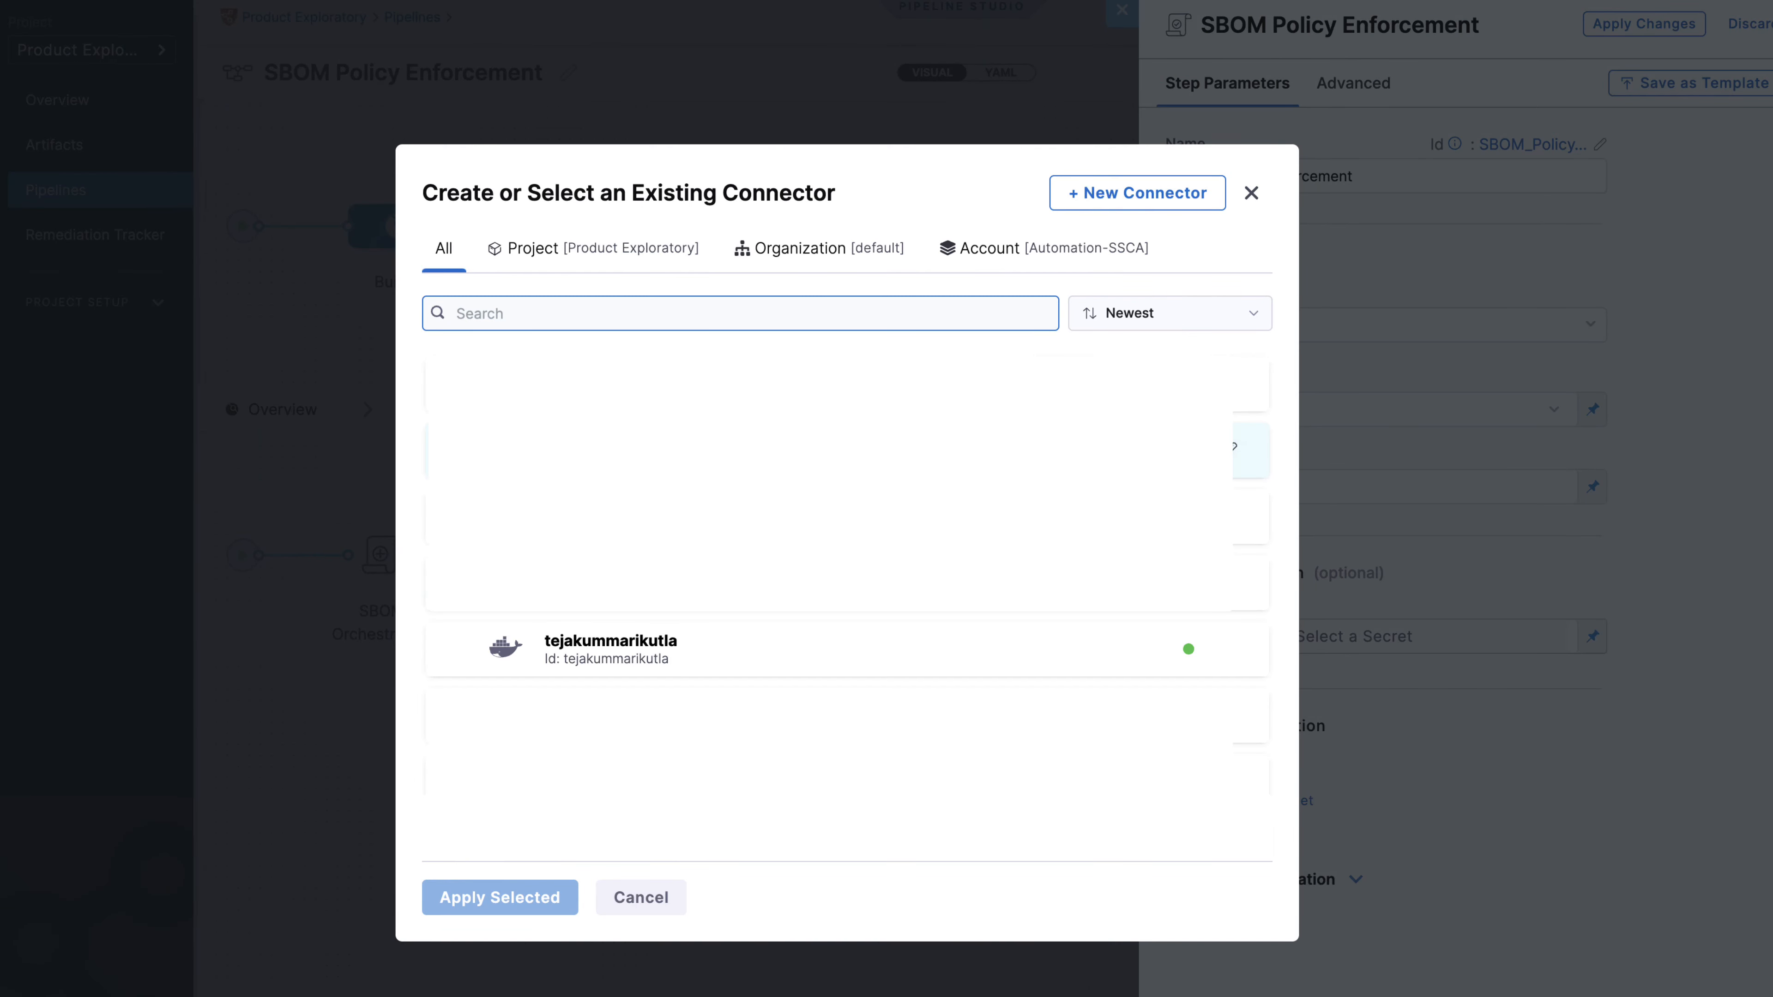
left_click(587, 646)
left_click(566, 907)
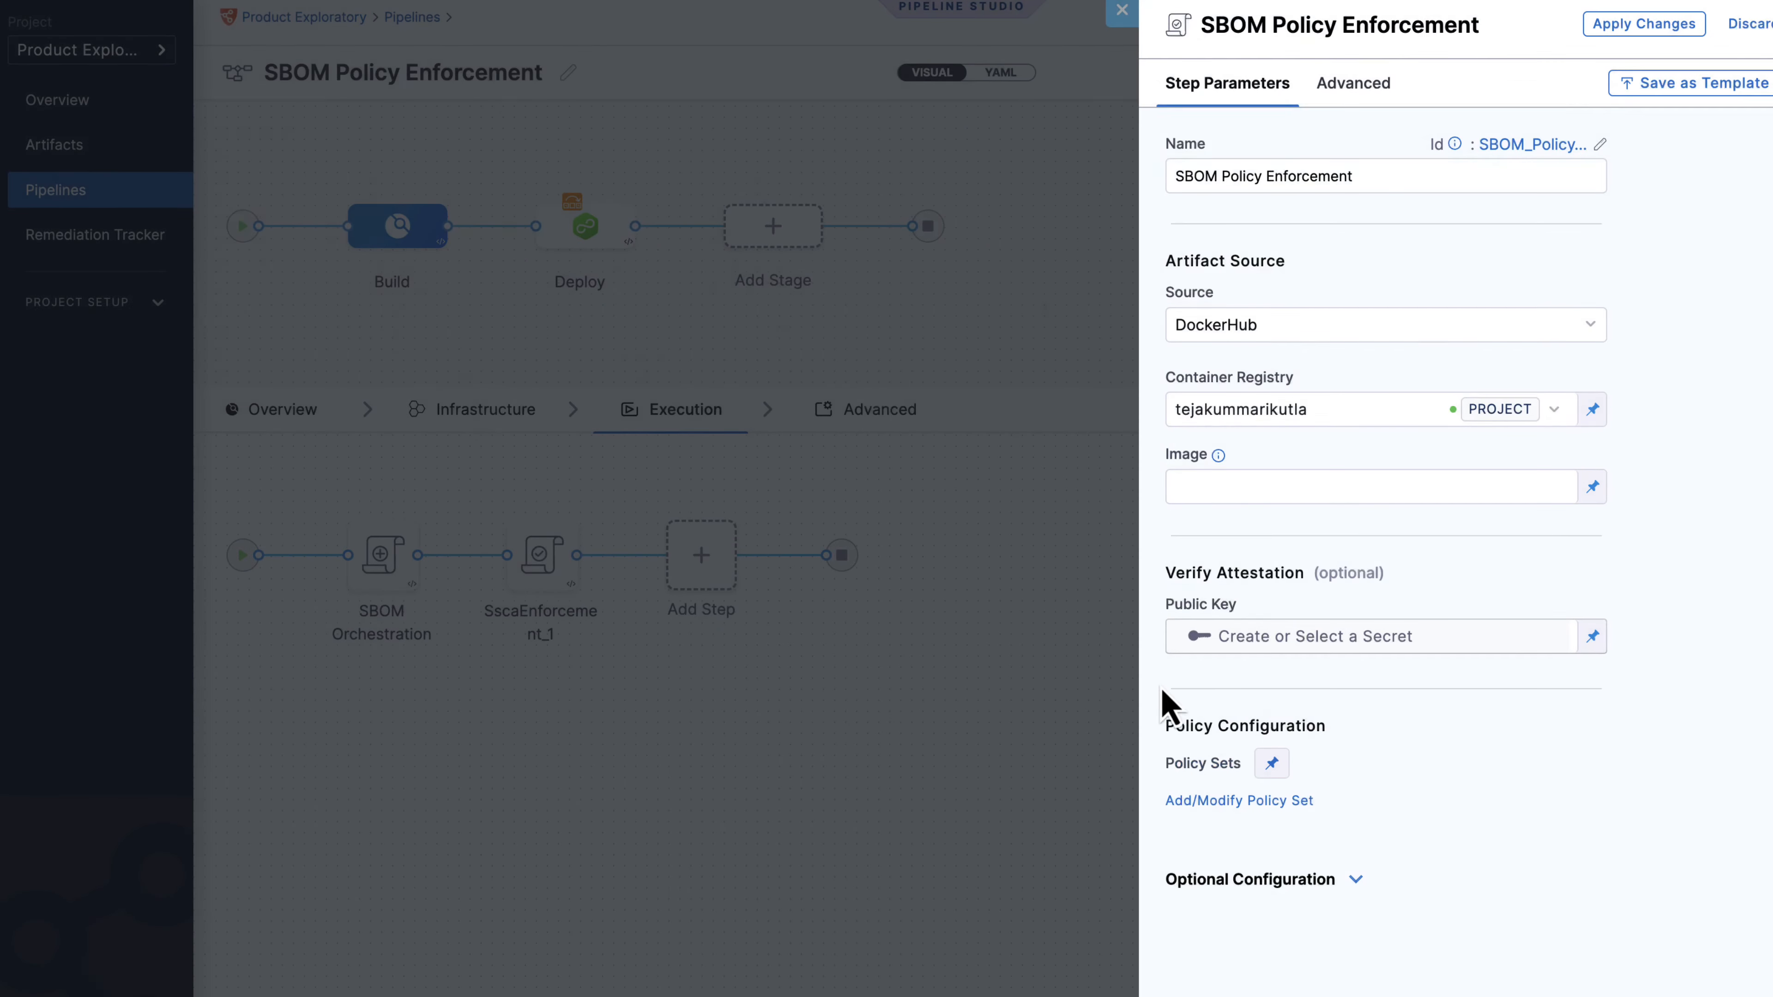
left_click(1249, 493)
type("tejakummarikuntla/easy-buggy-app:latest")
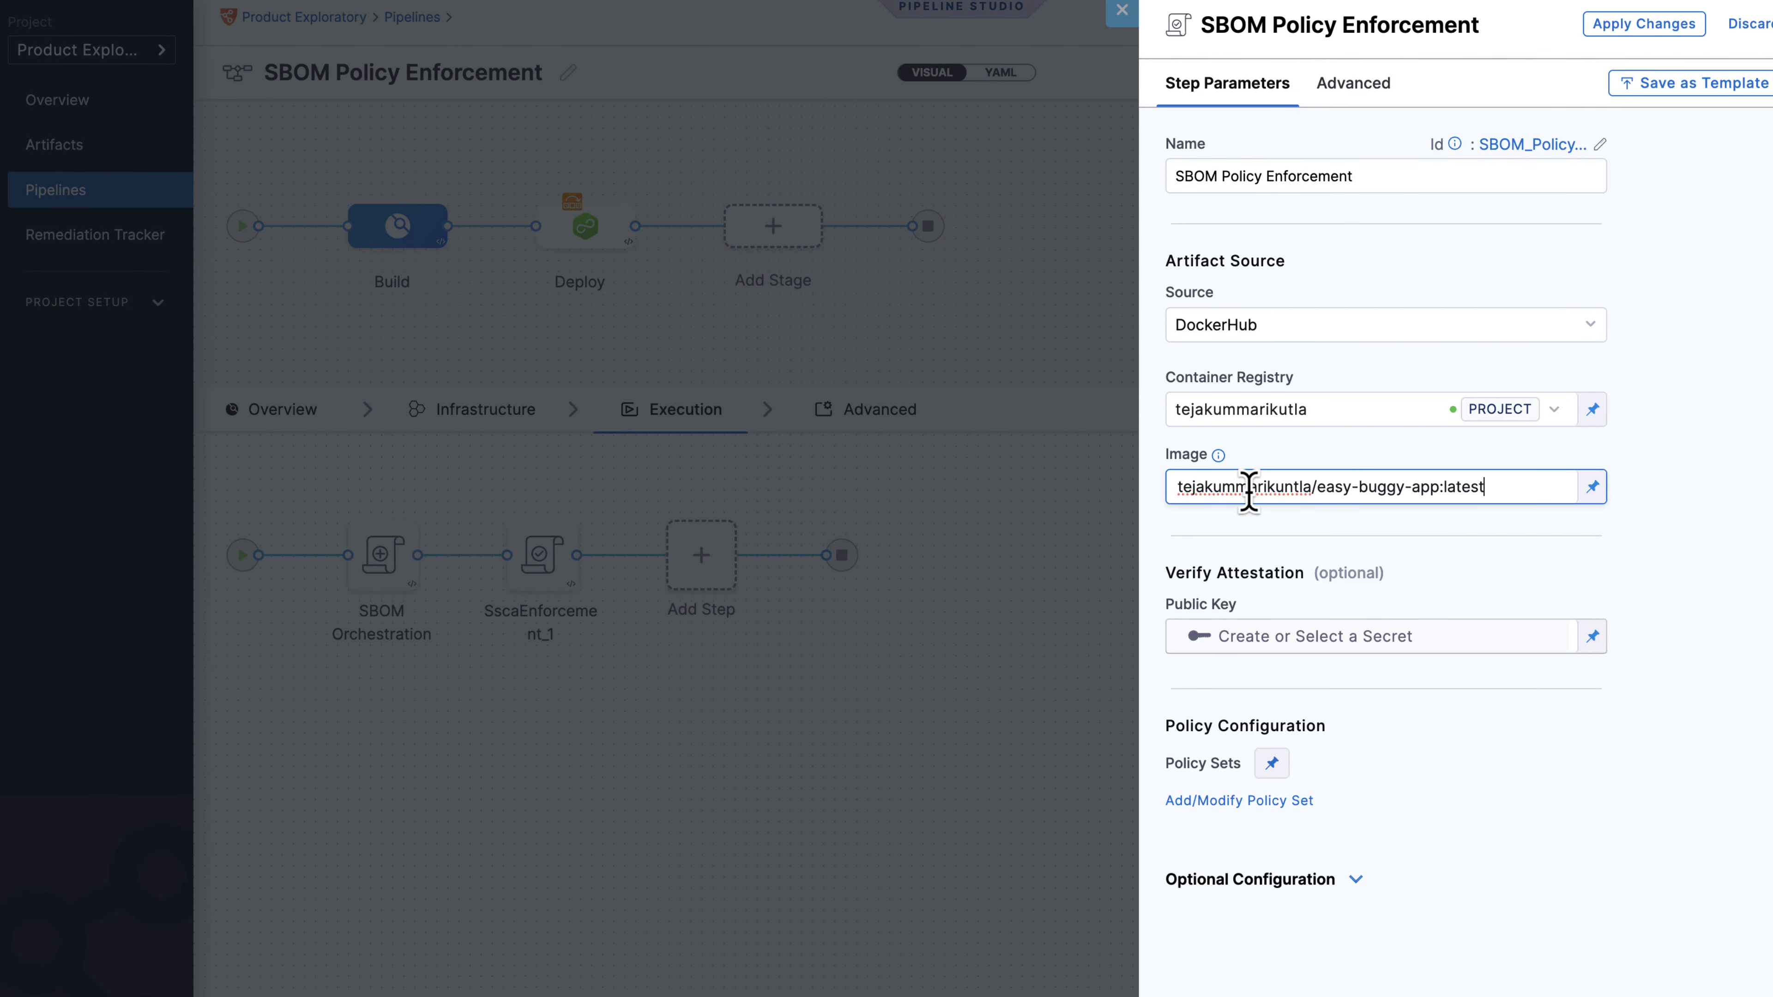
left_click(1202, 569)
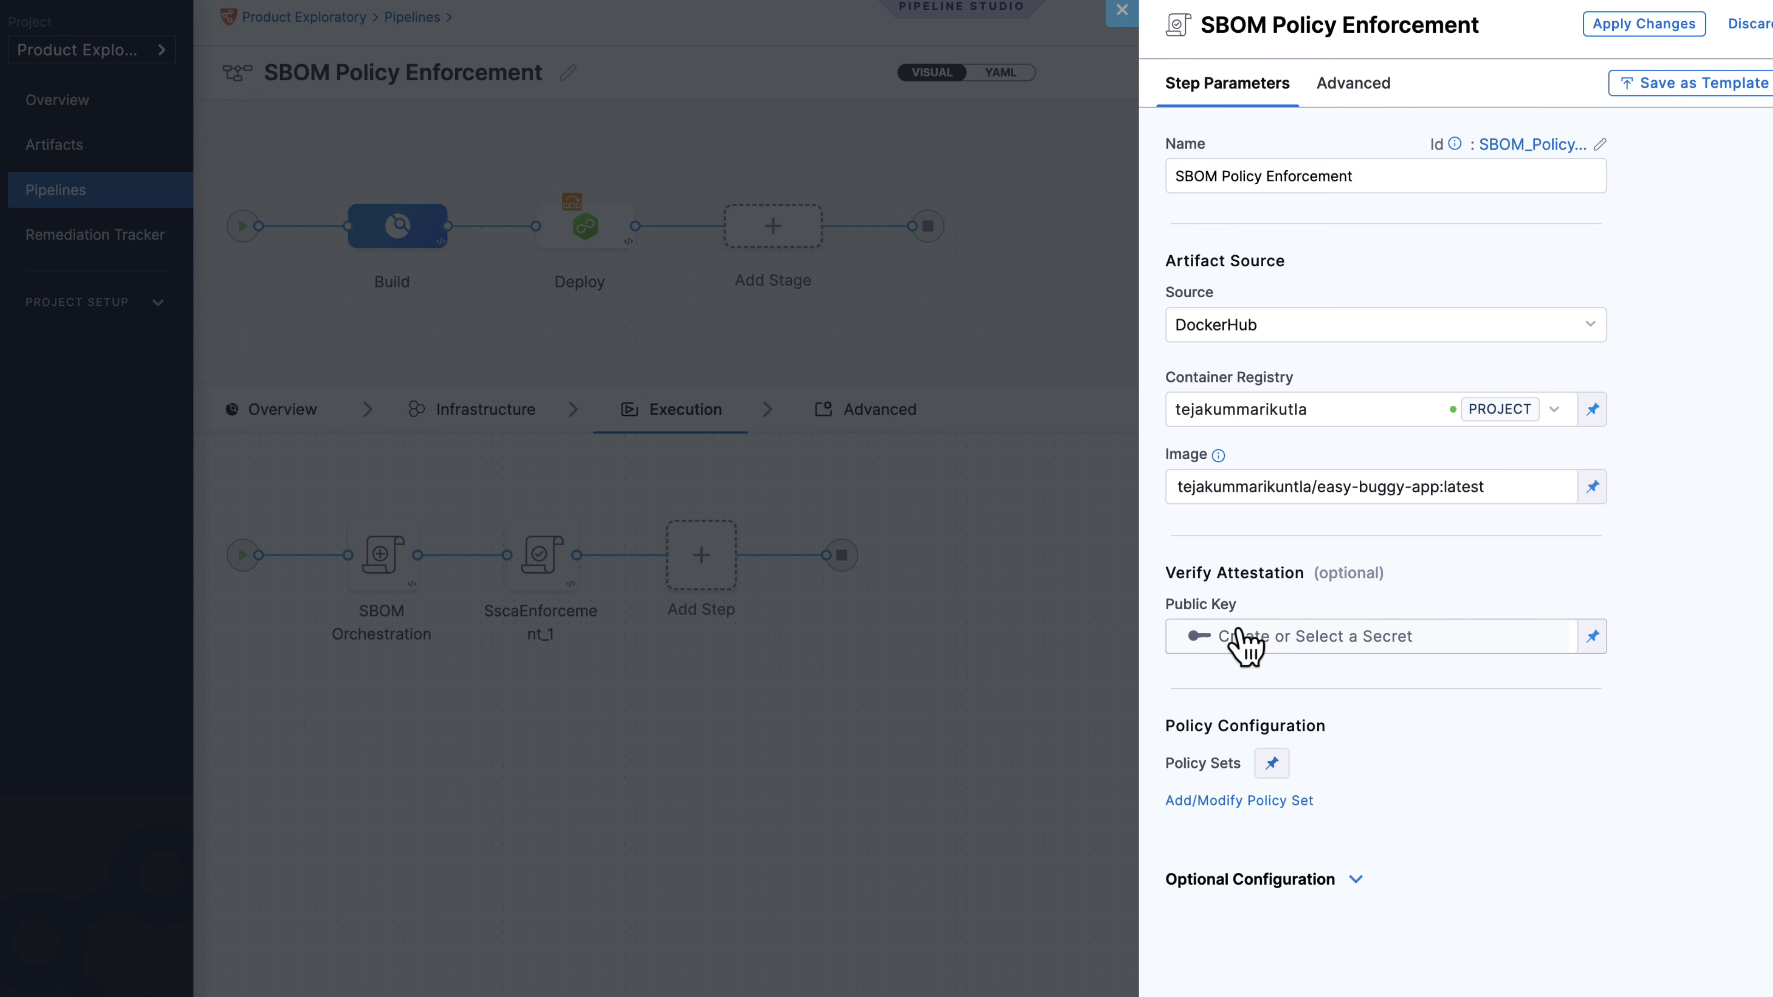
Use the CoSign public key secret for attestation verification.
left_click(1255, 638)
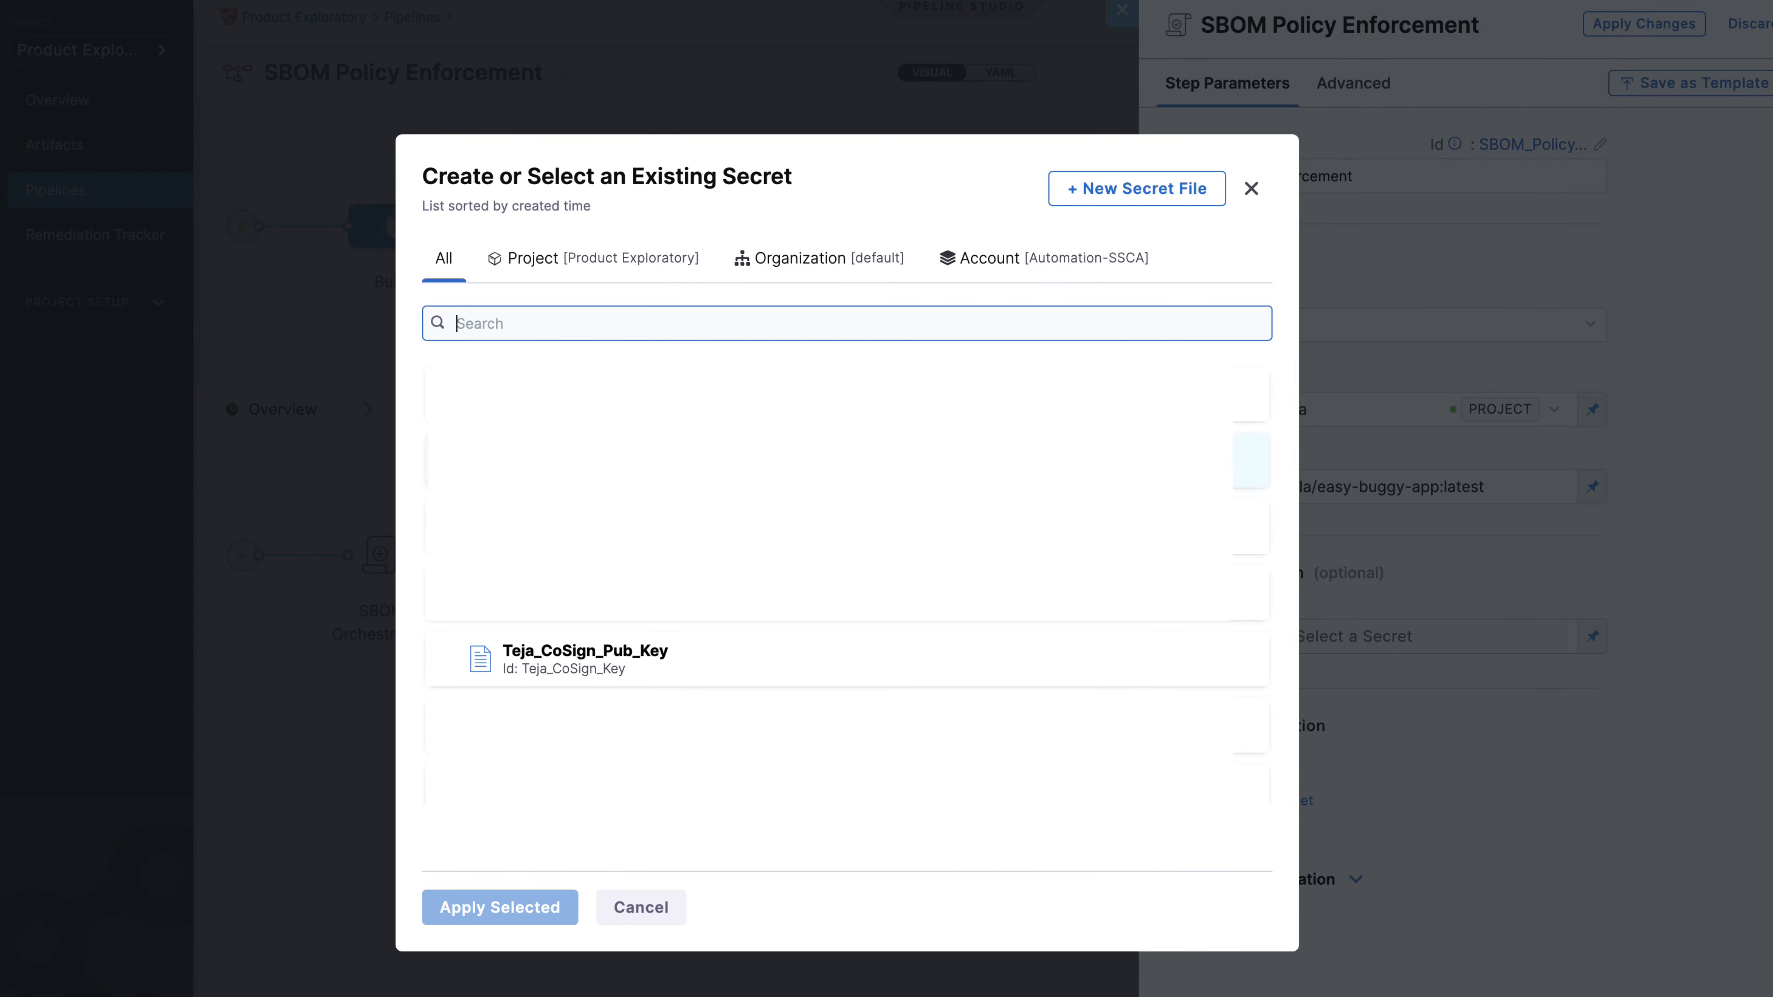
left_click(663, 679)
left_click(546, 906)
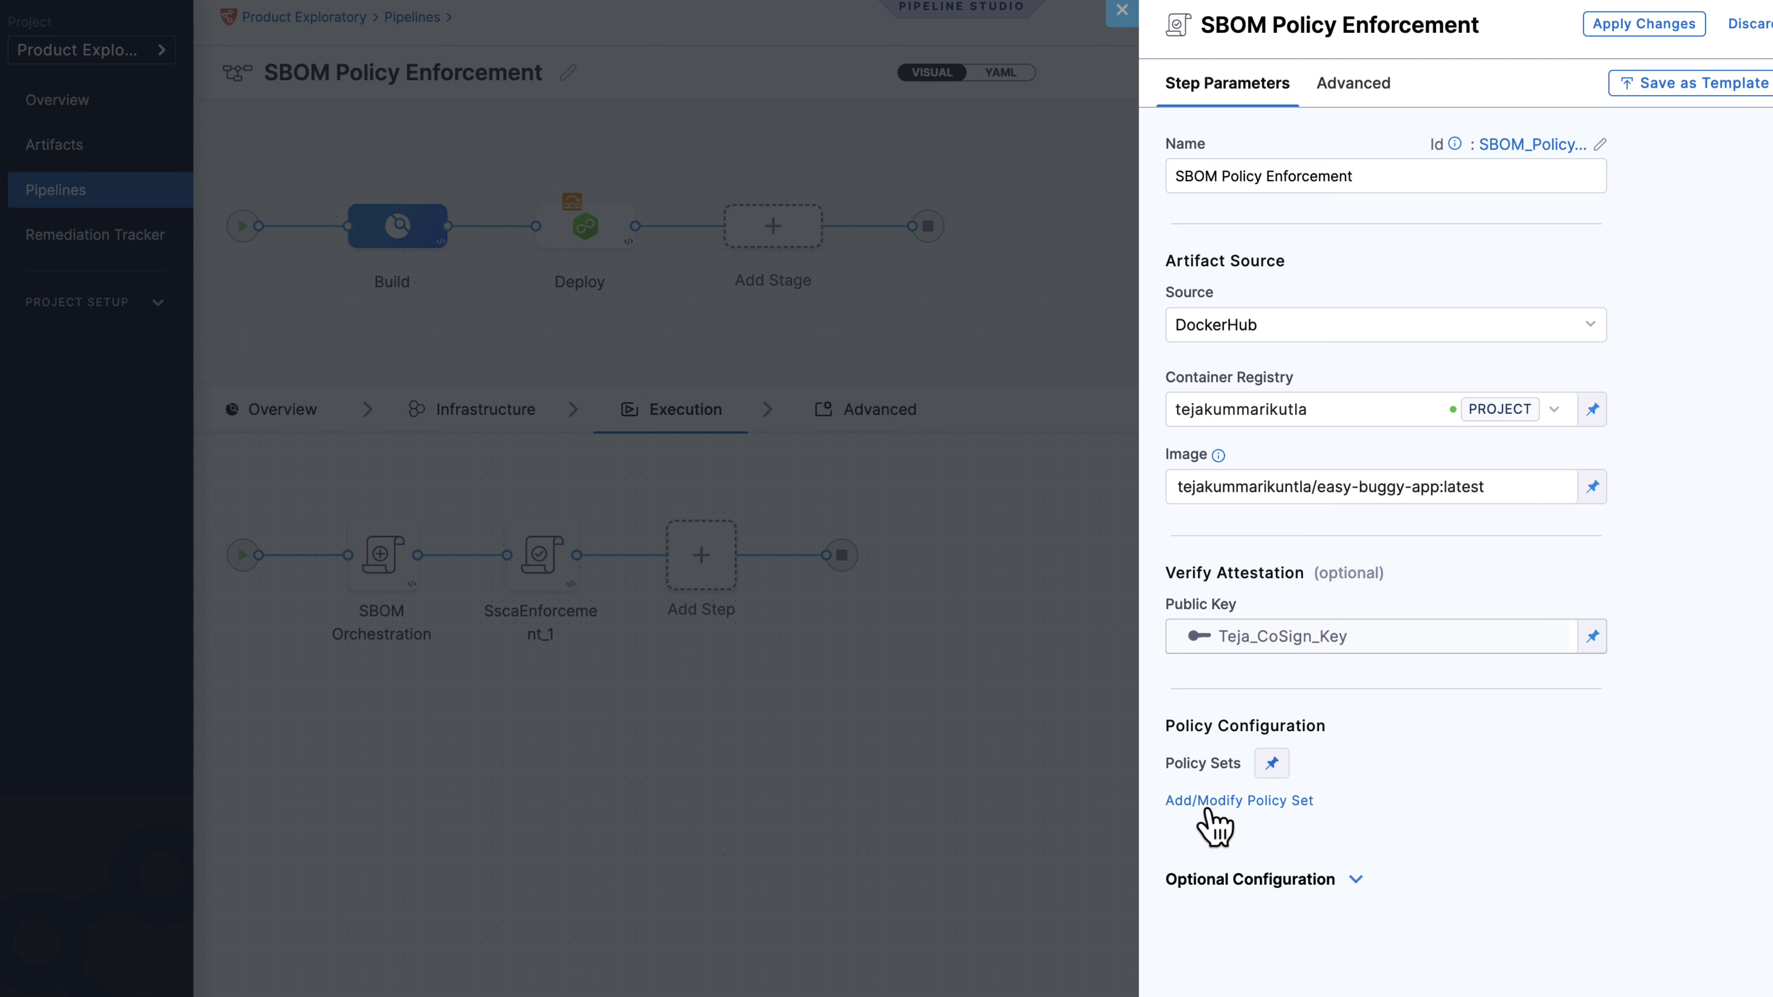
Attach the project-level SBOM Enforcement policy set to the step and apply the changes.
left_click(1269, 803)
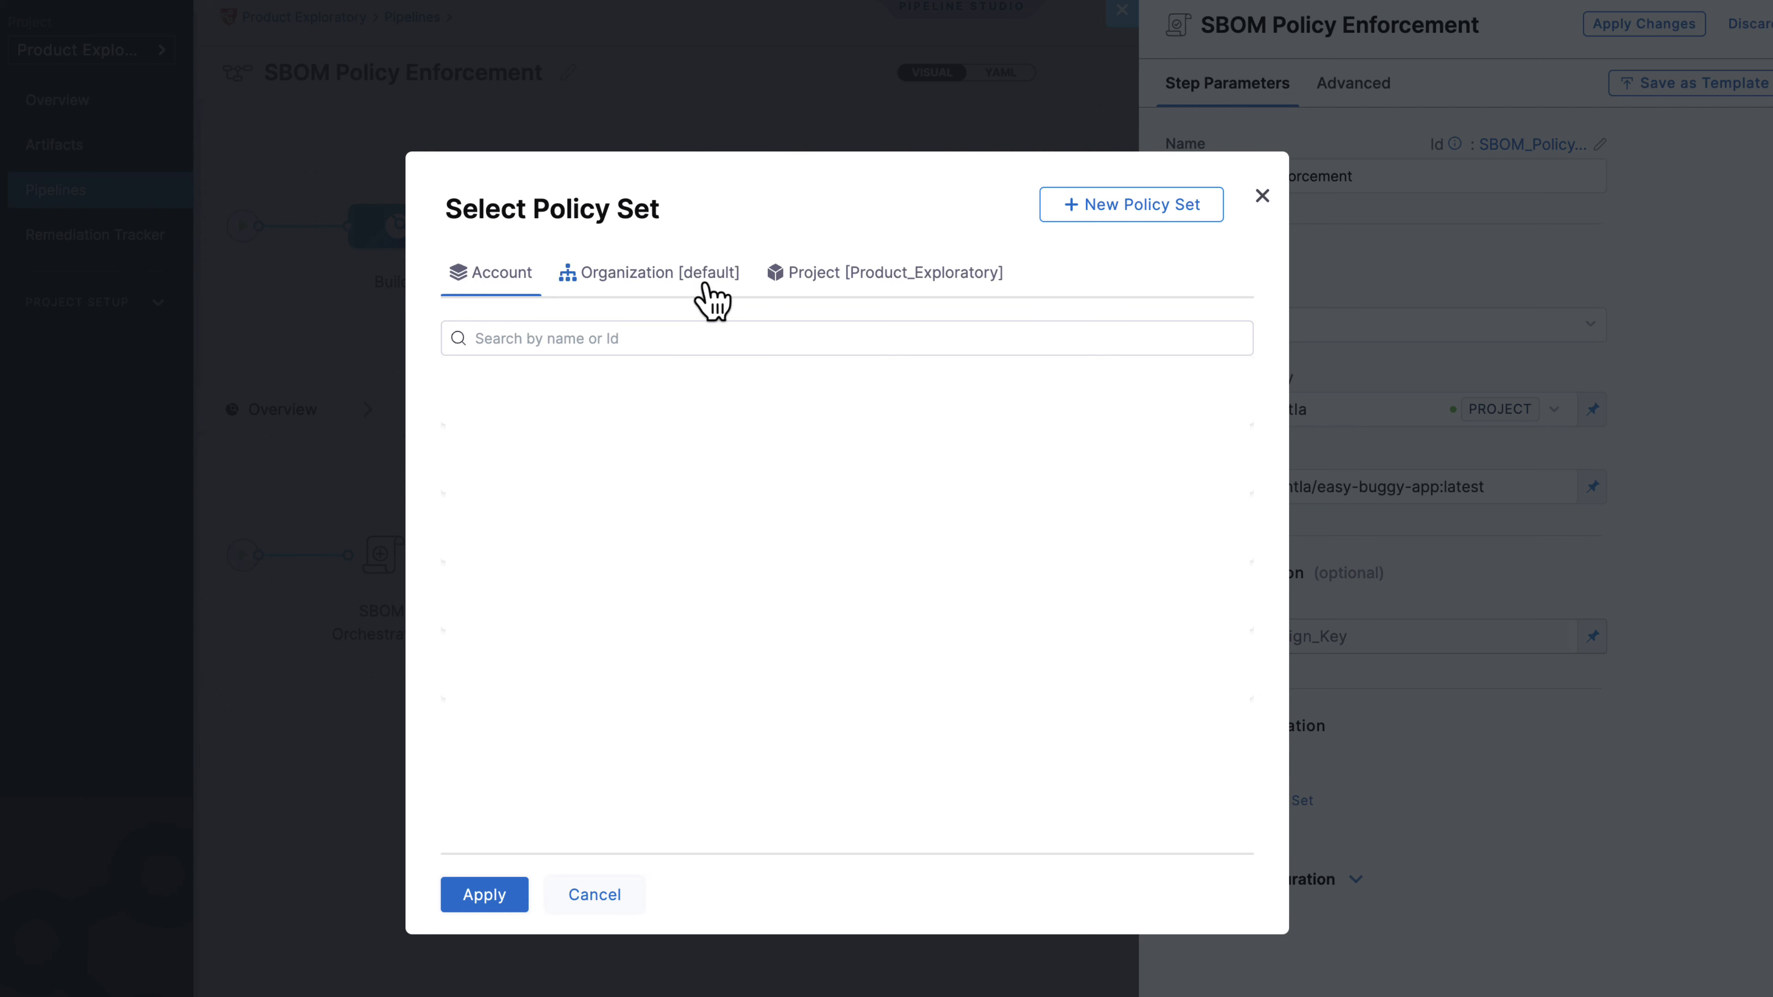
left_click(842, 294)
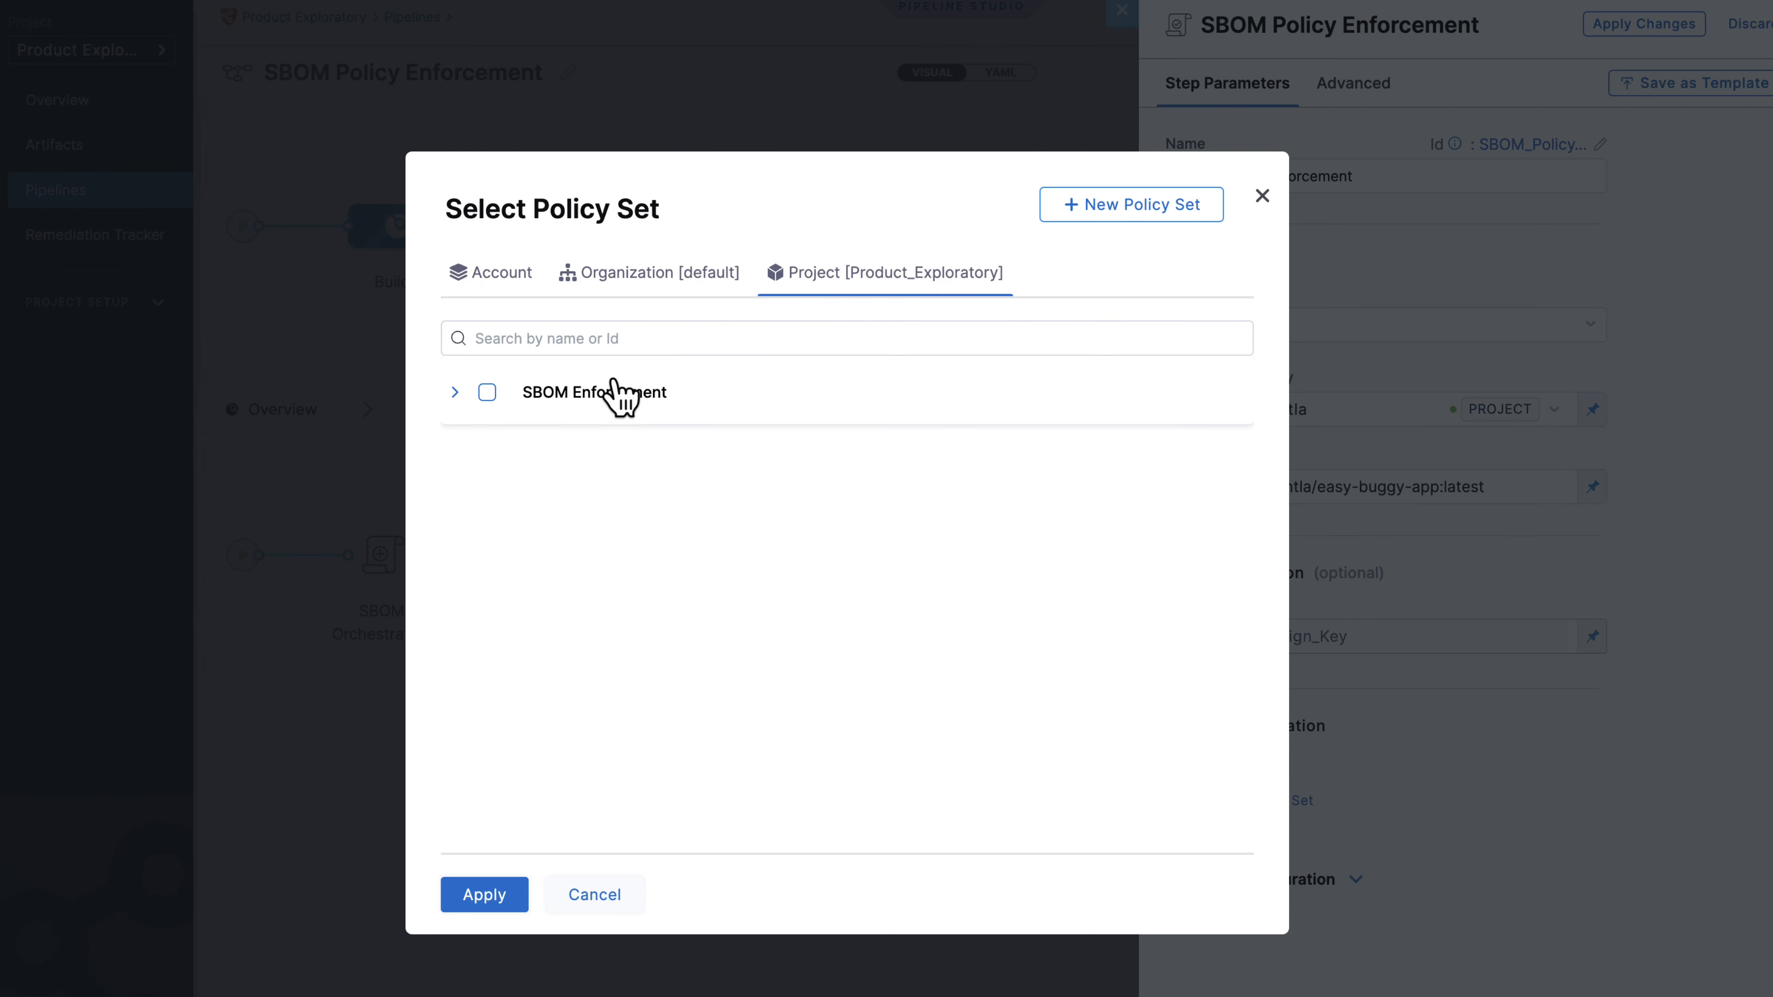
left_click(614, 392)
left_click(487, 392)
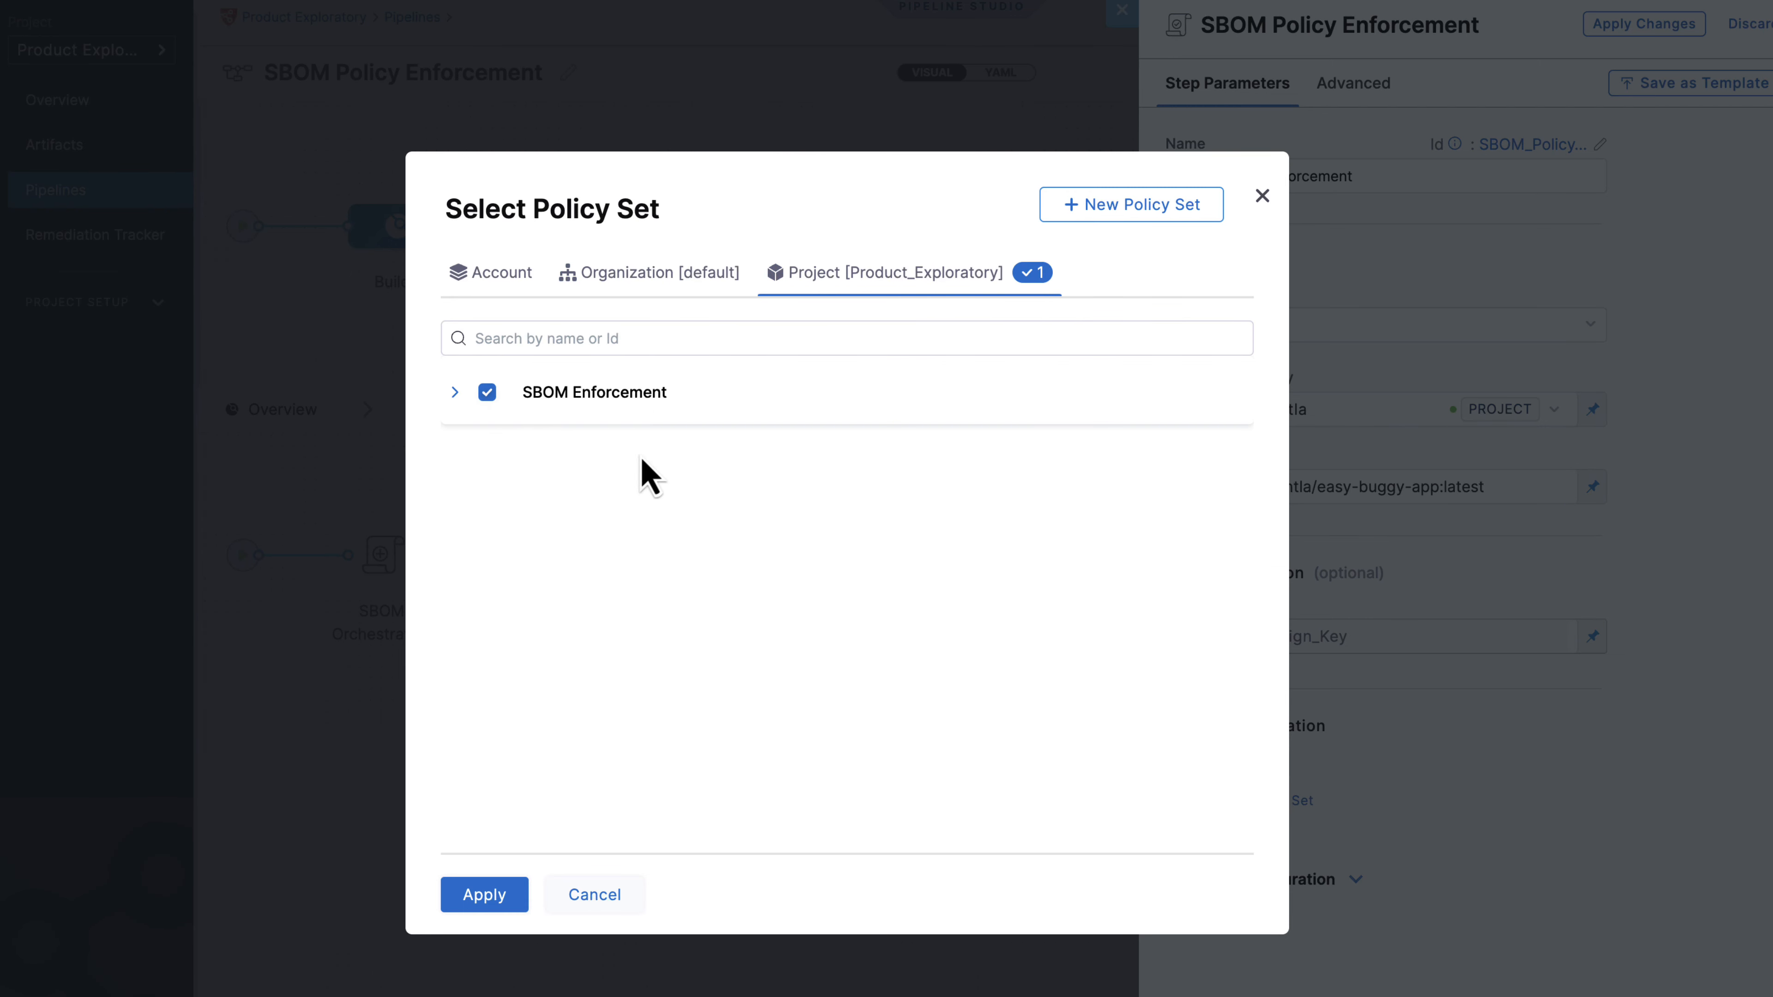
left_click(484, 895)
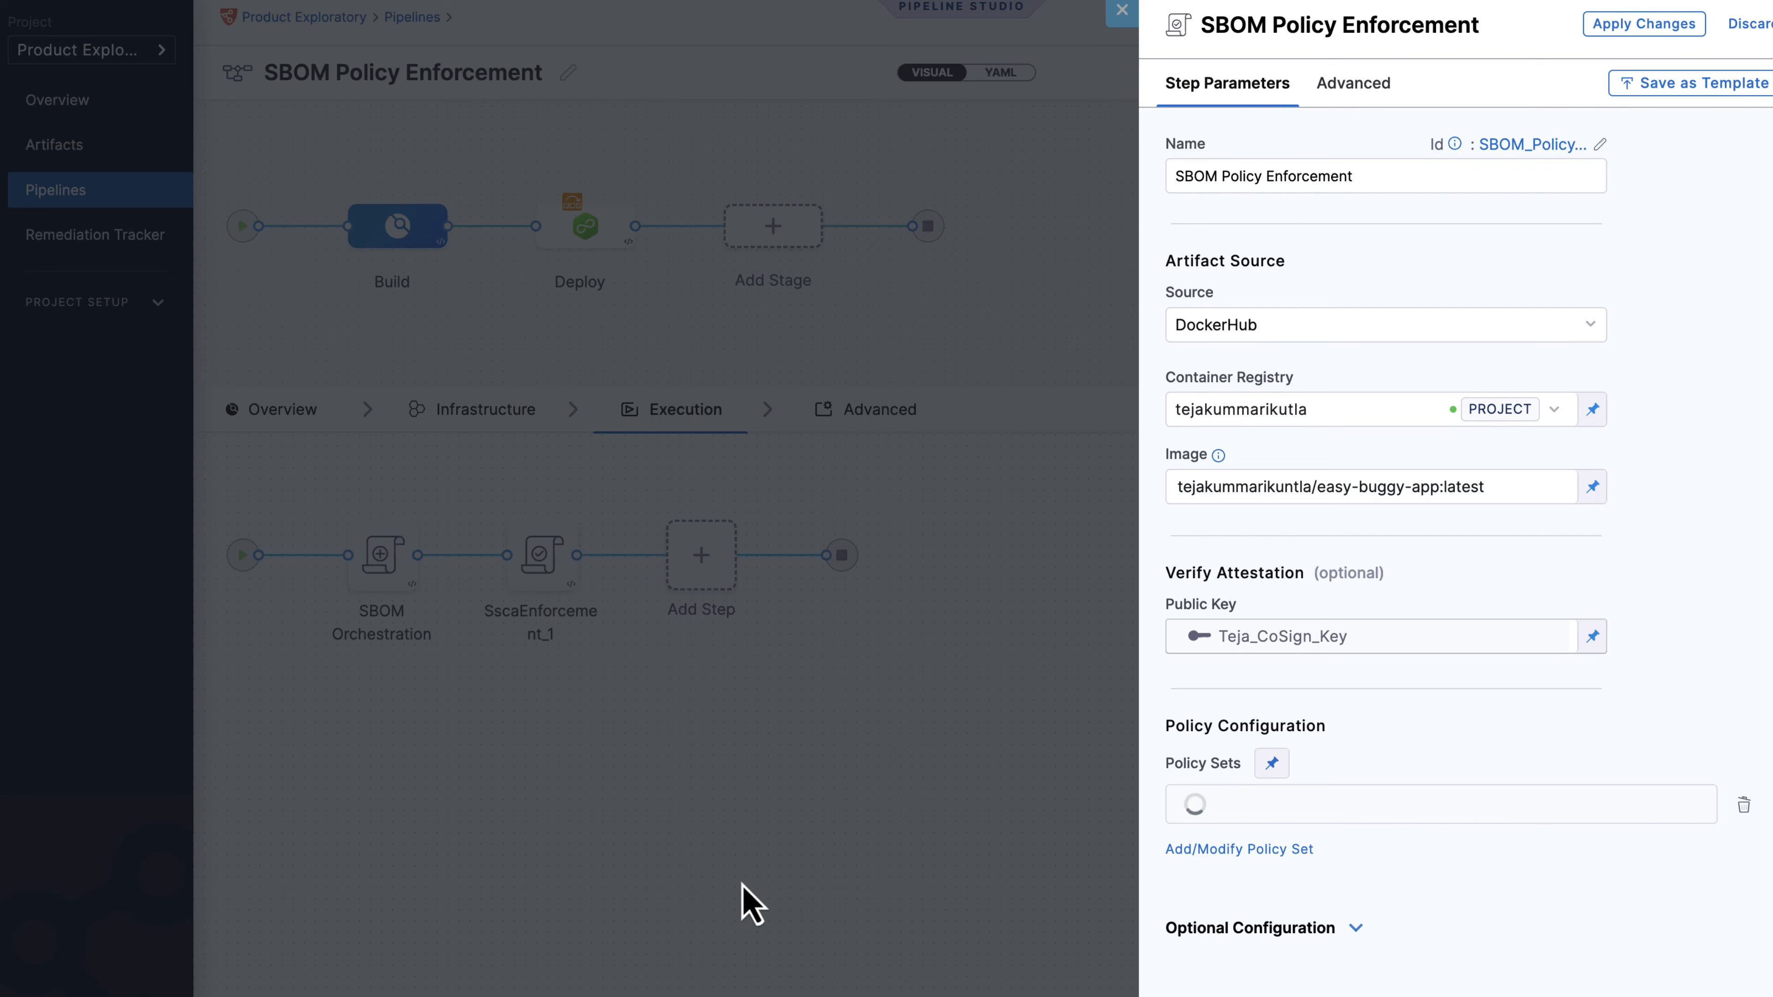
left_click(1654, 28)
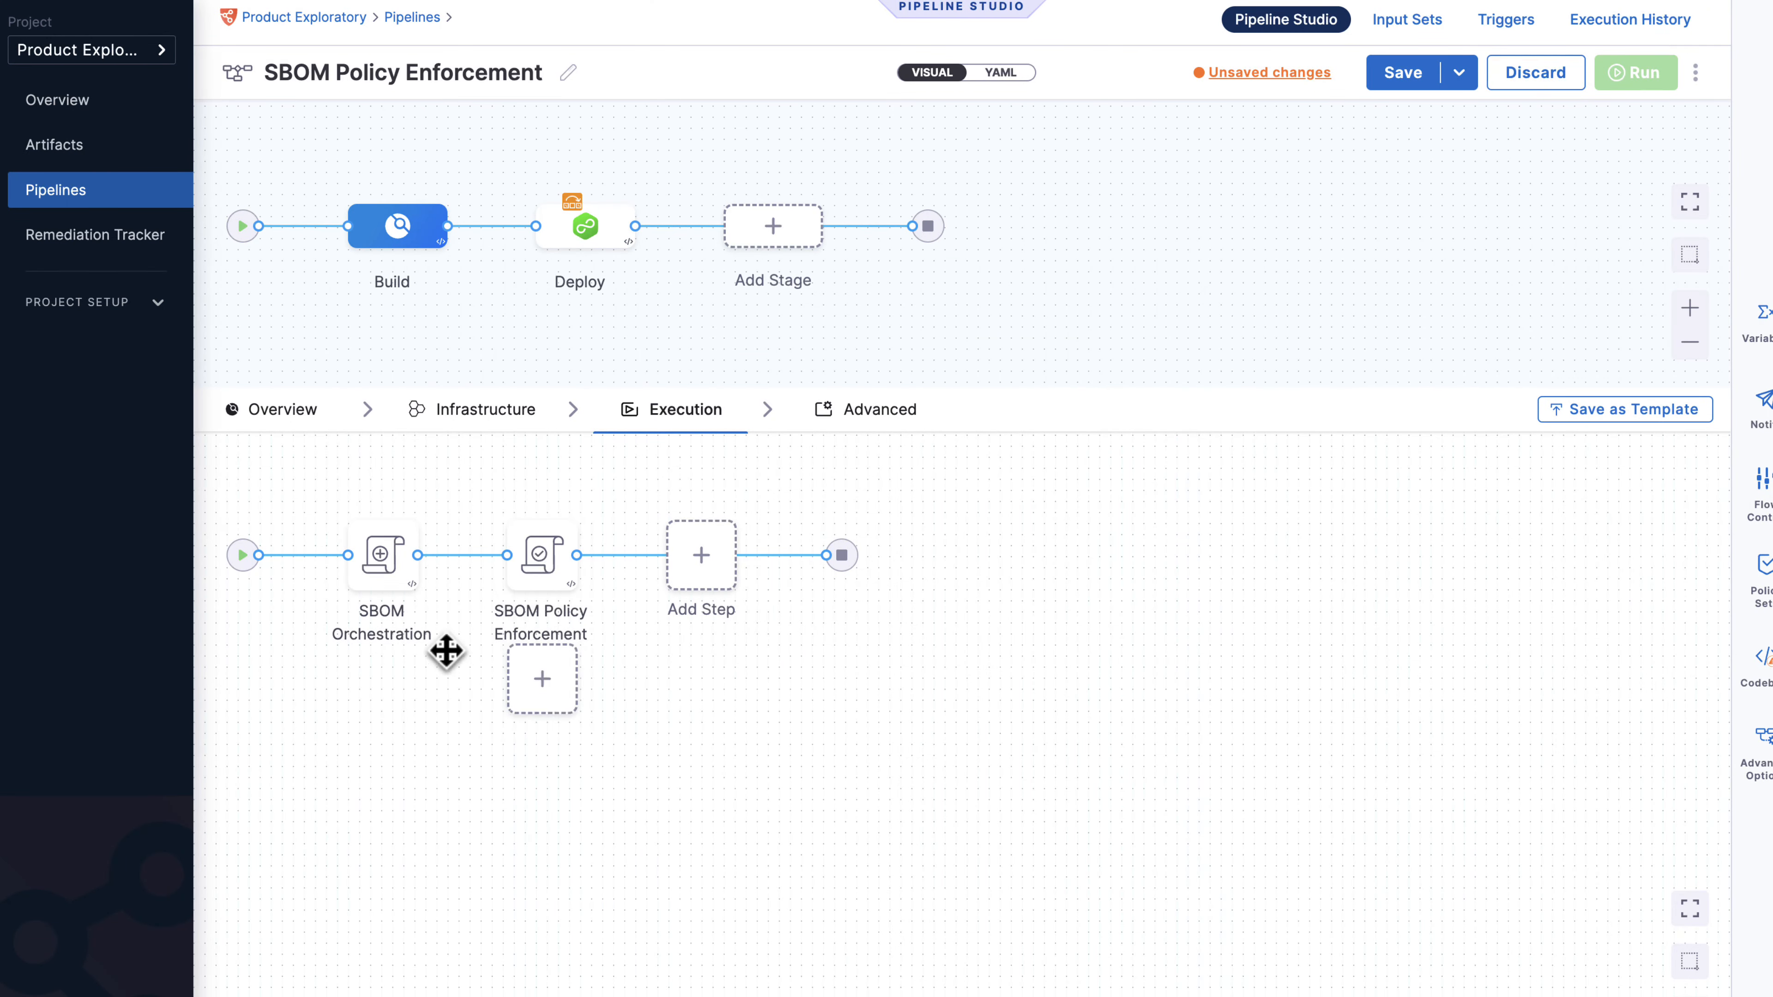
Review the SBOM Orchestration and Policy Enforcement step settings, then switch to the Deploy stage.
left_click(382, 559)
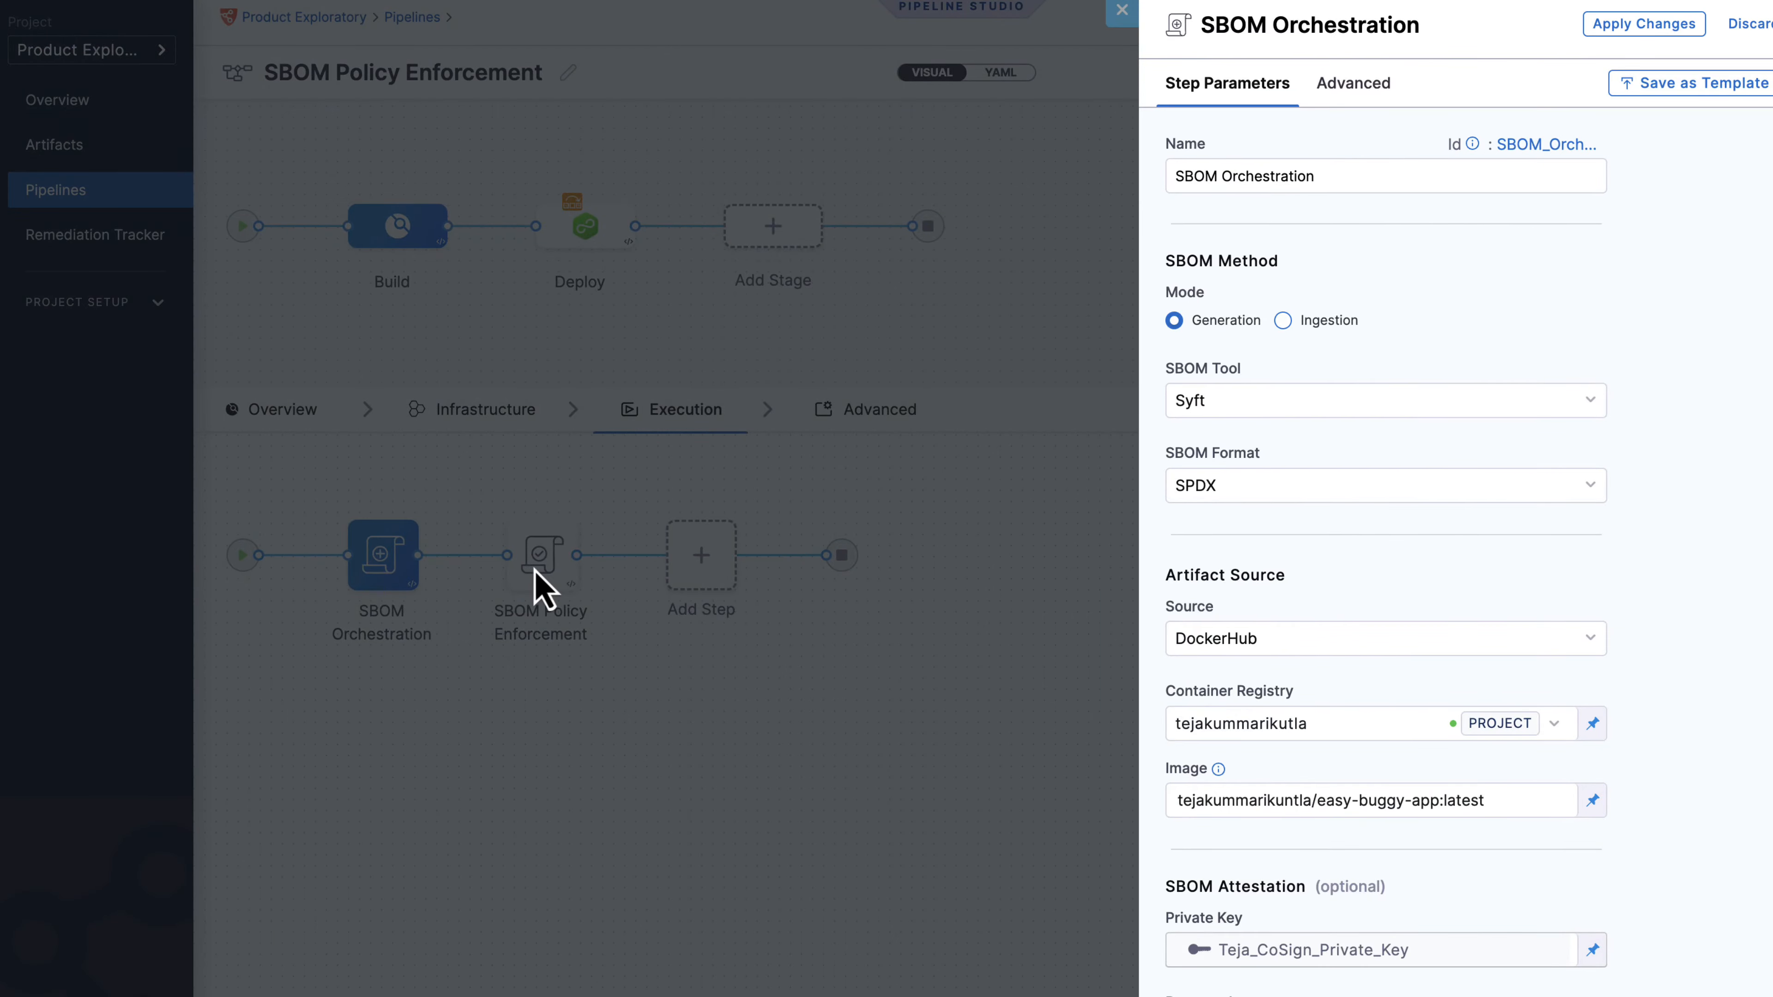
left_click(543, 589)
left_click(542, 580)
left_click(728, 690)
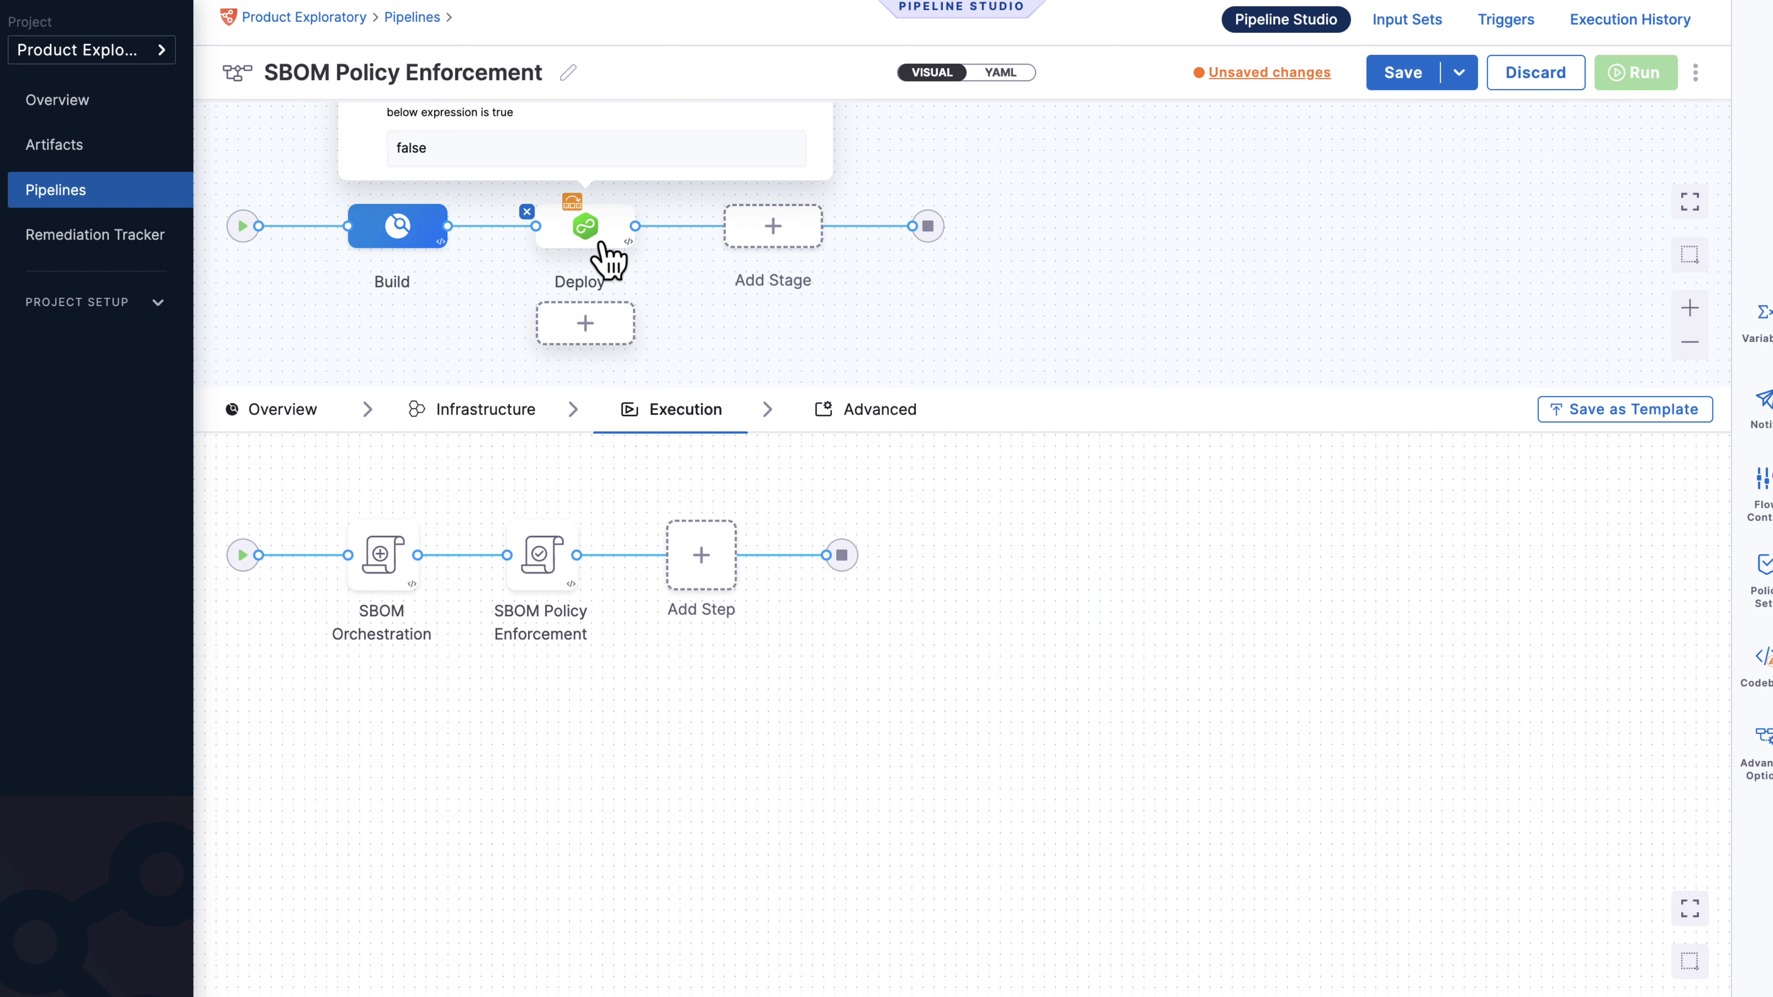
left_click(602, 259)
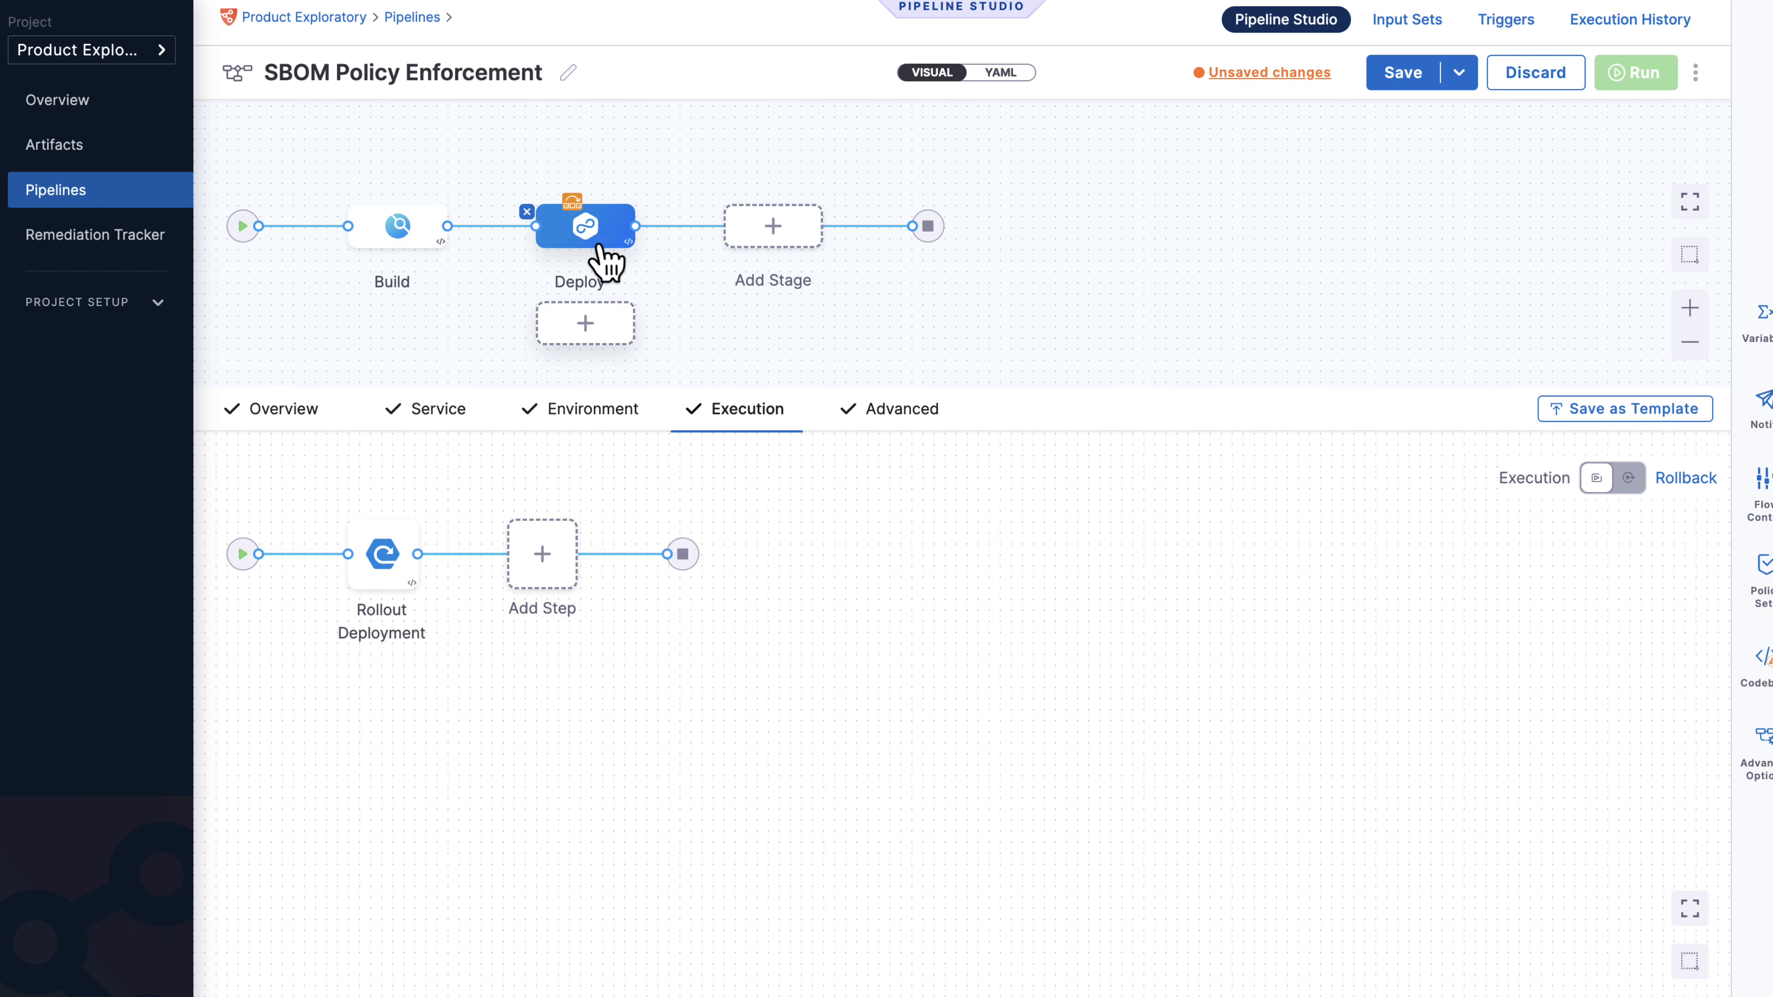
Add an SSCA step group to the Deploy stage with container execution on kubernetes_connector_for_at.
left_click(541, 557)
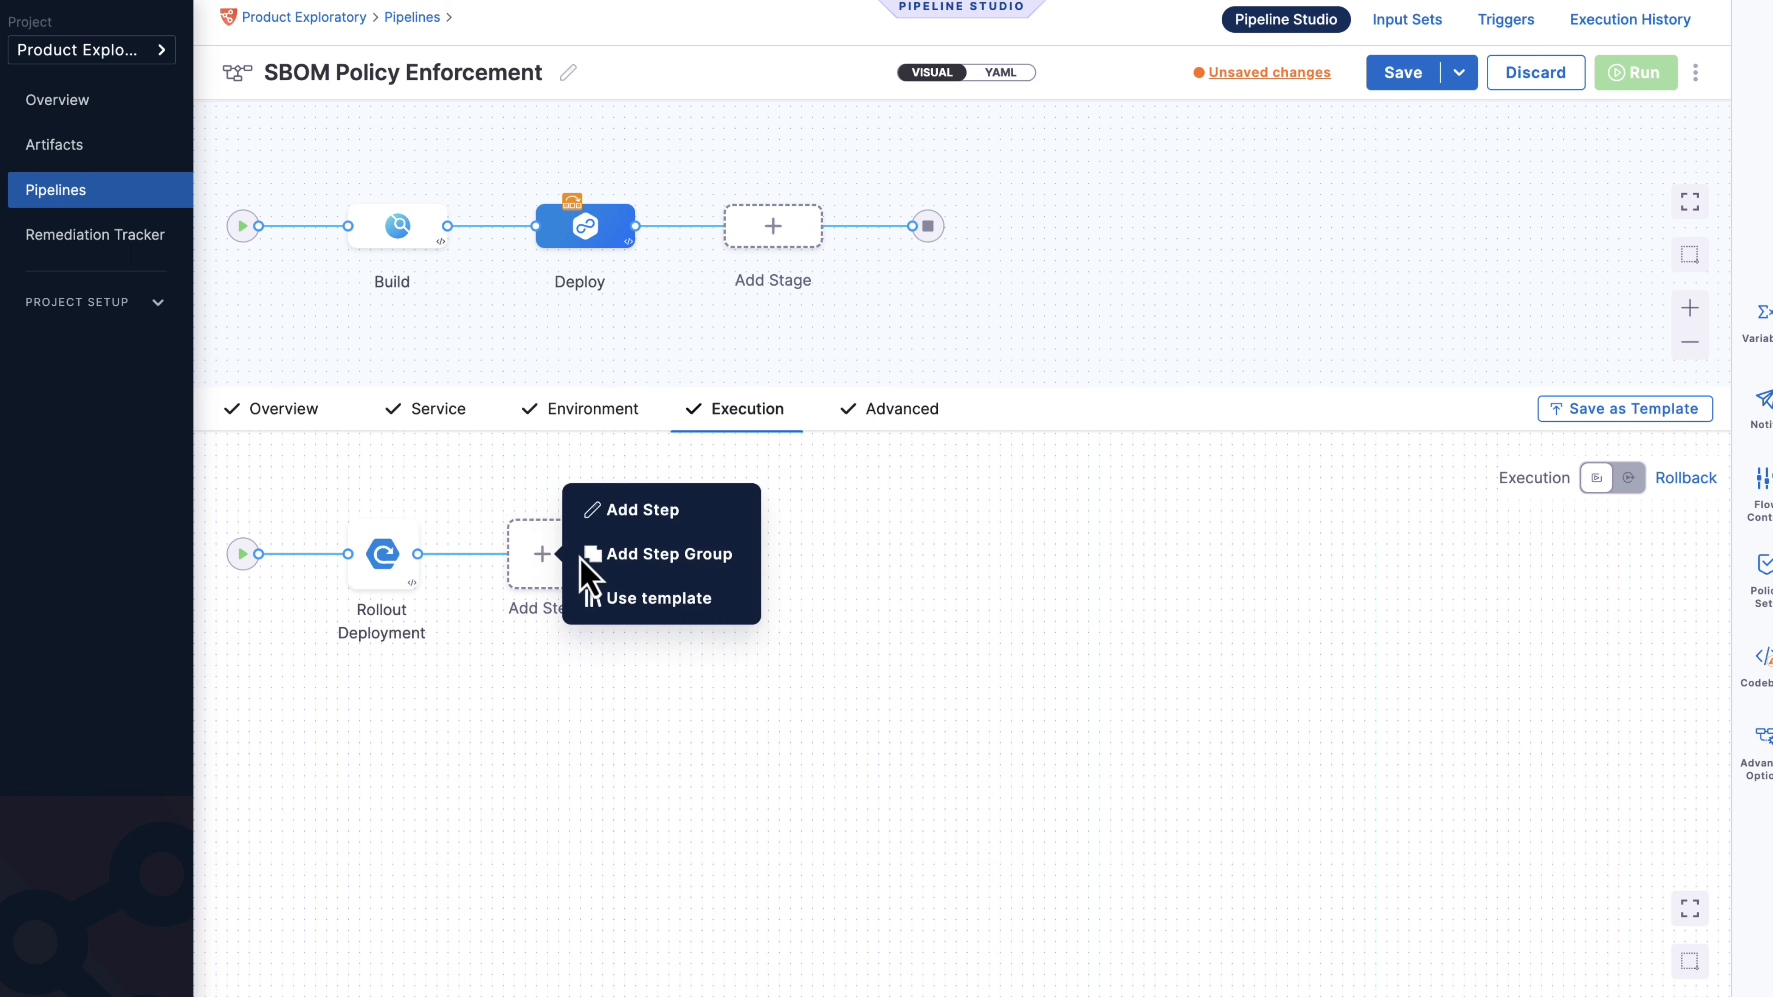
left_click(660, 556)
left_click(1023, 187)
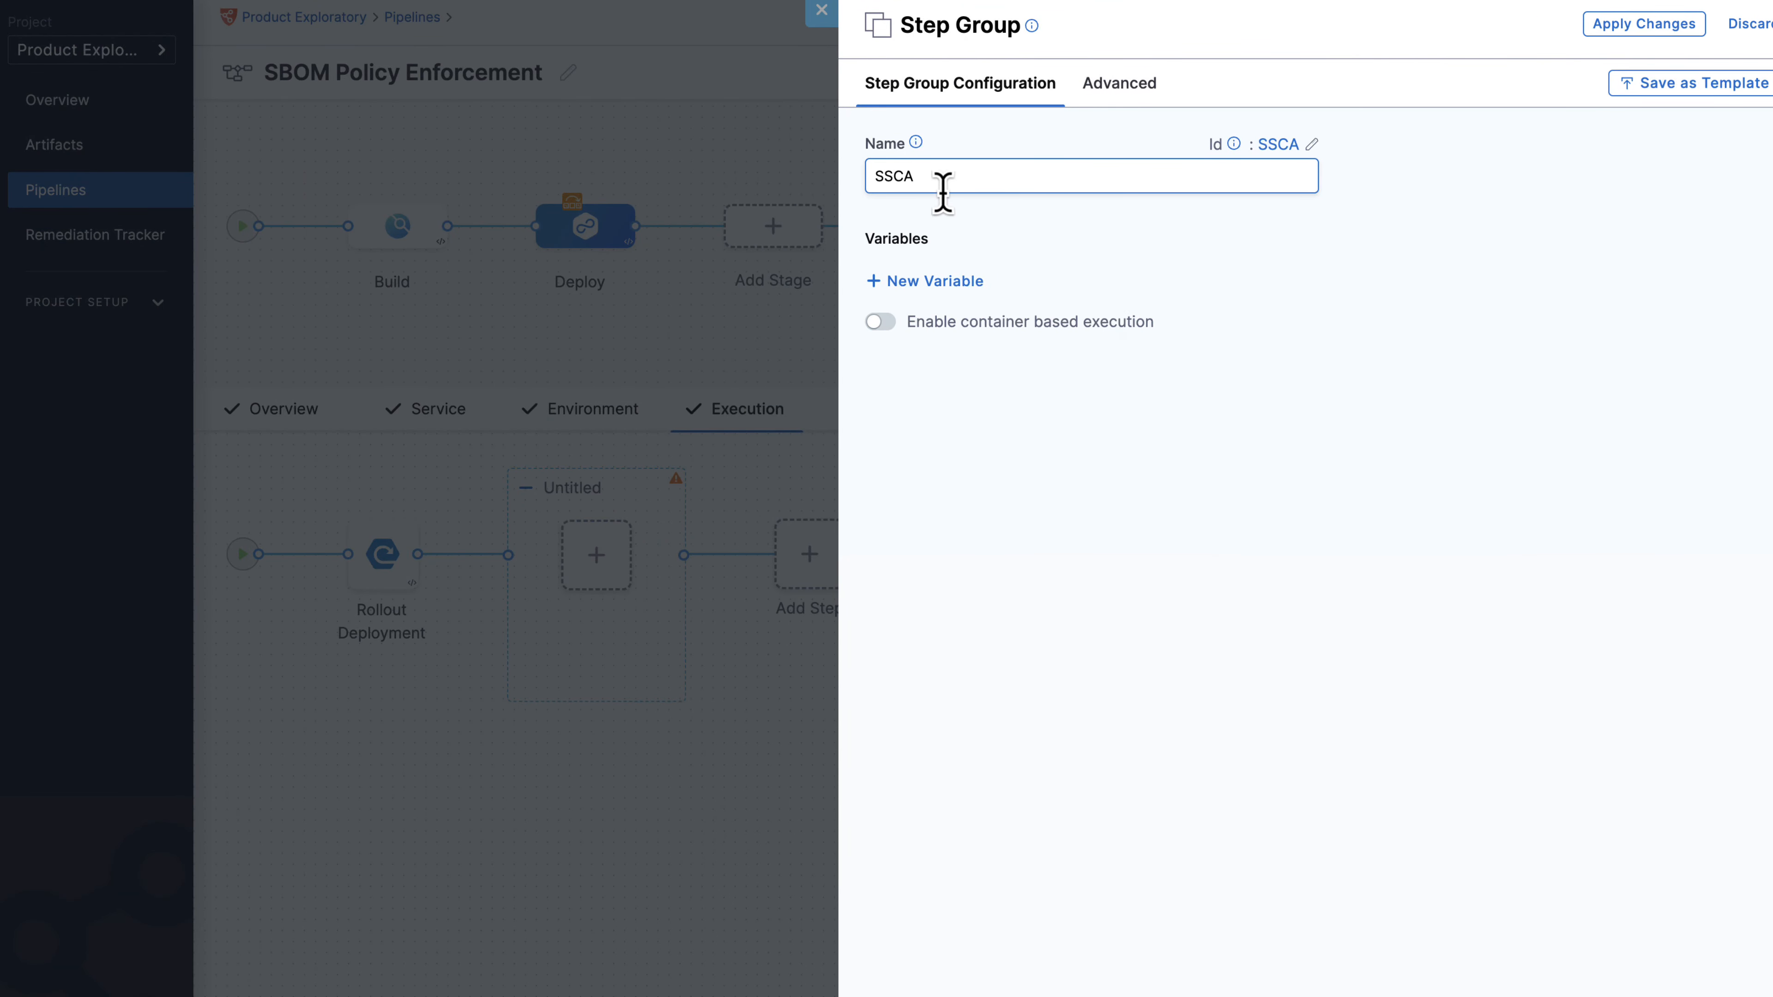
left_click(880, 323)
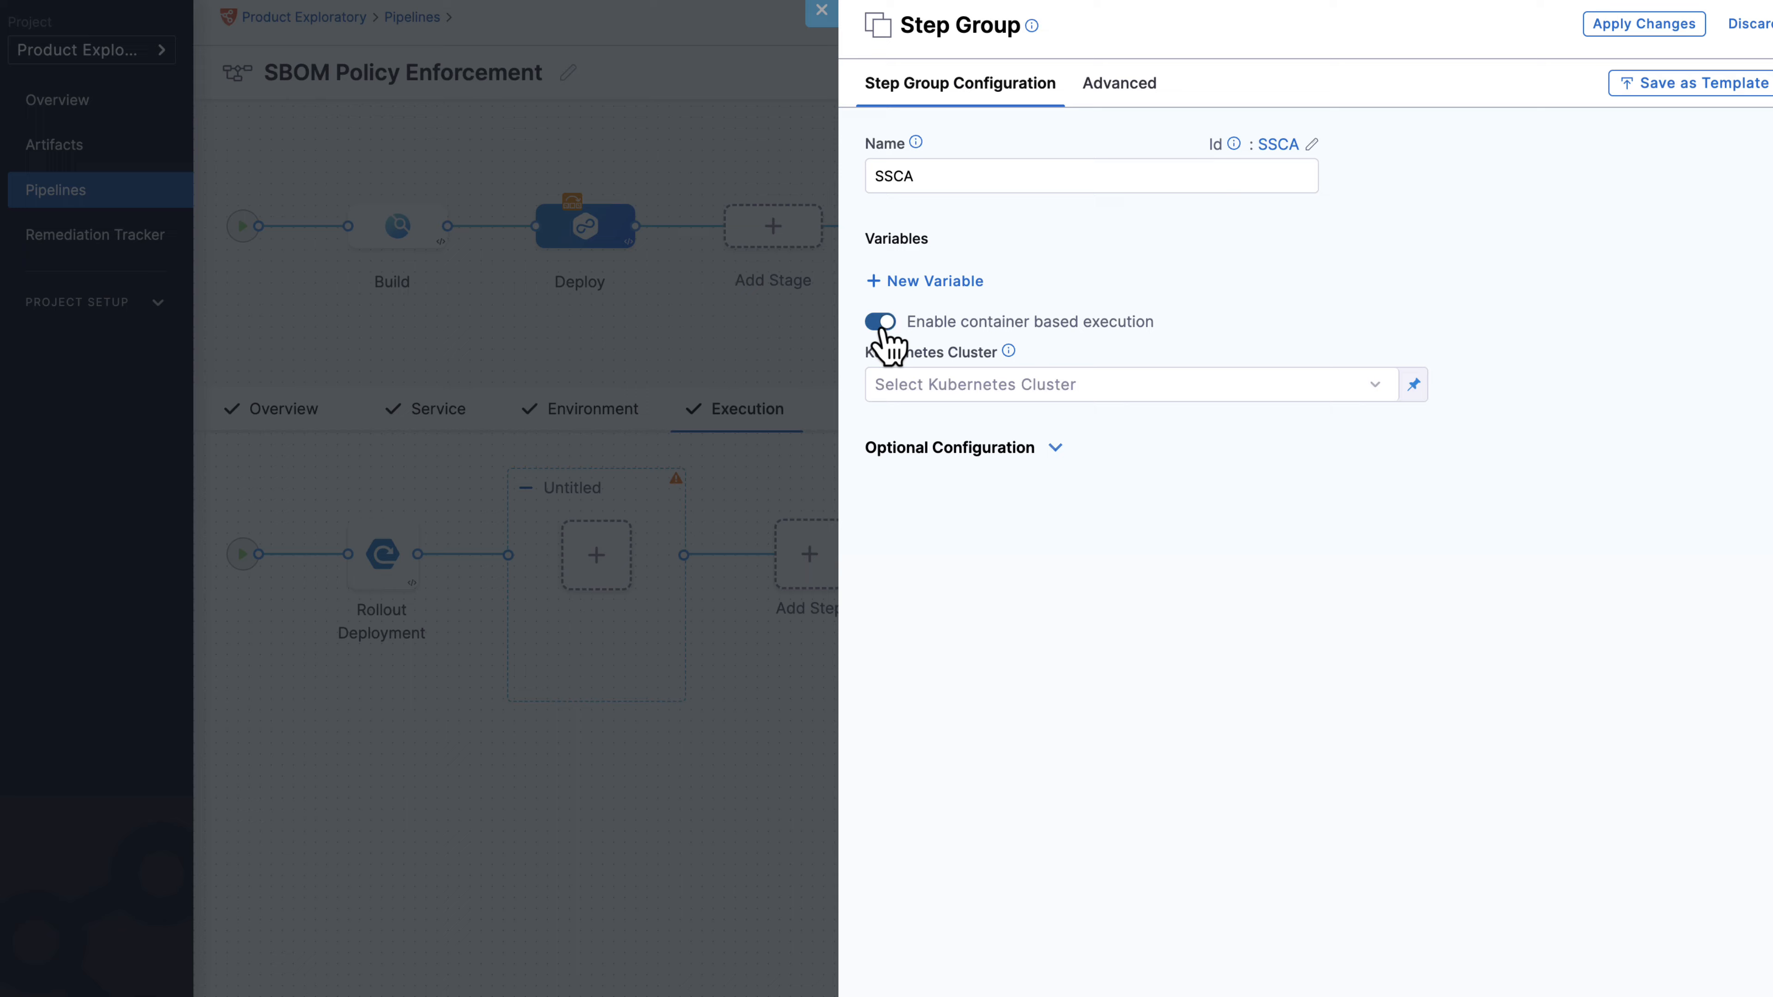
left_click(991, 387)
left_click(694, 399)
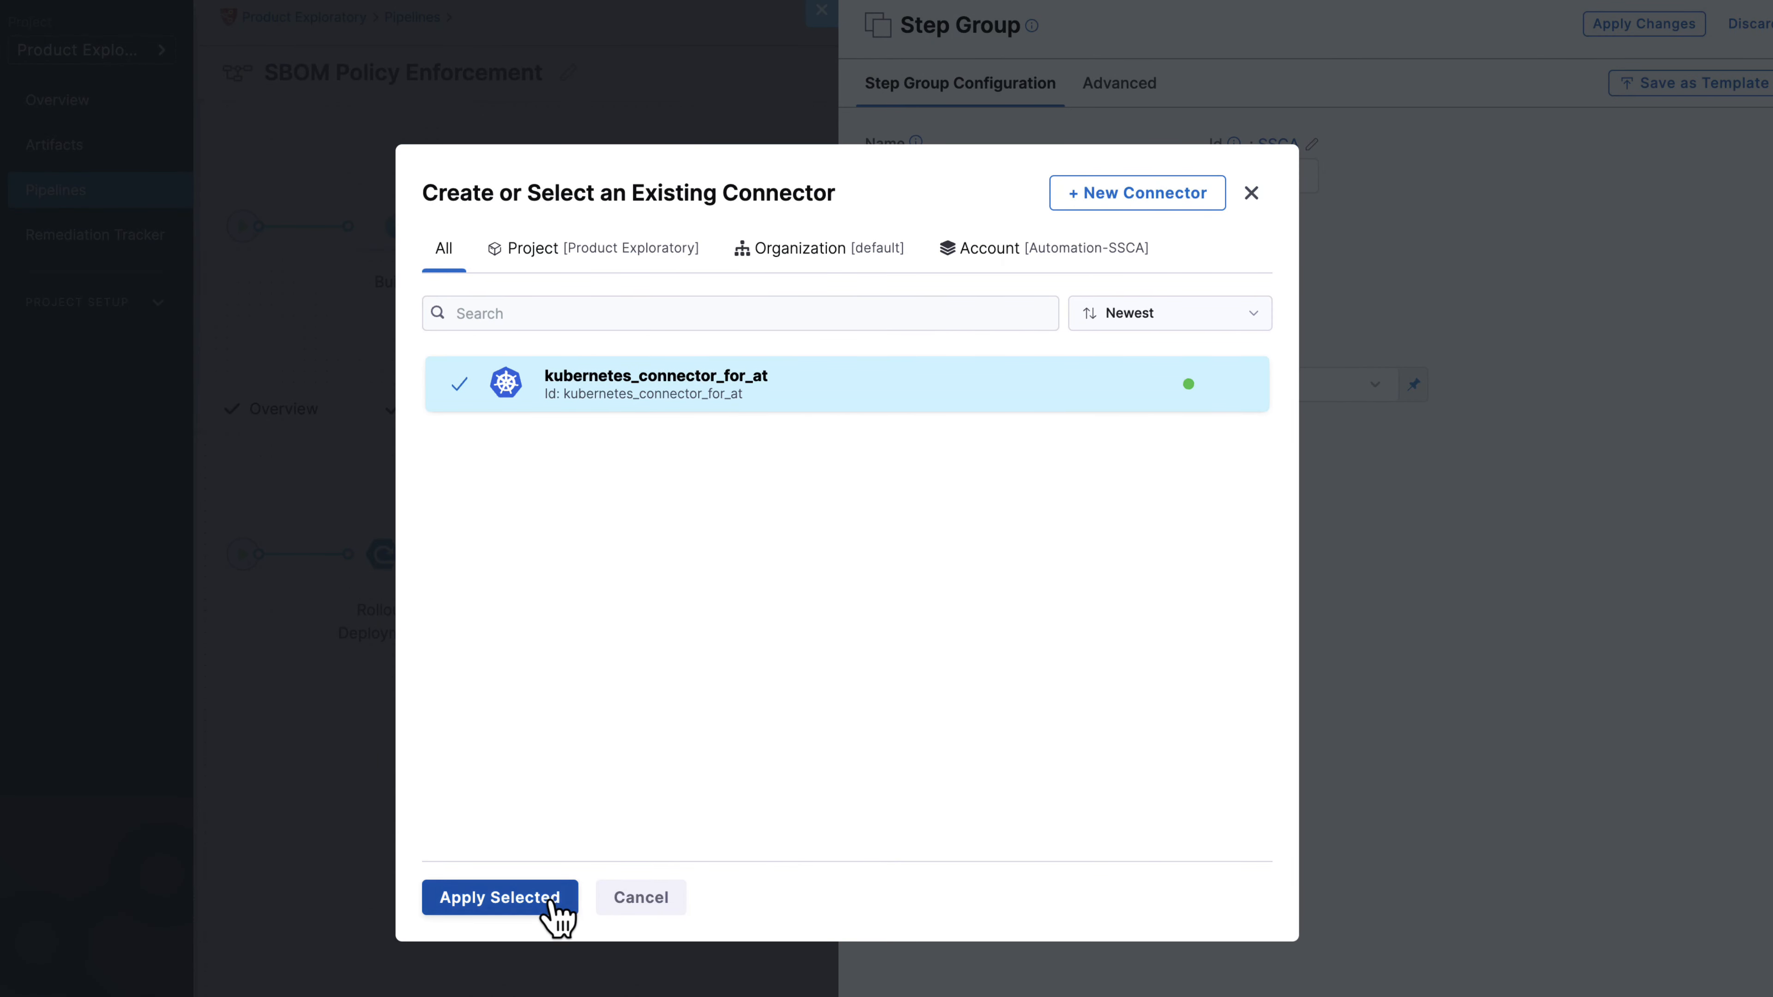
left_click(500, 898)
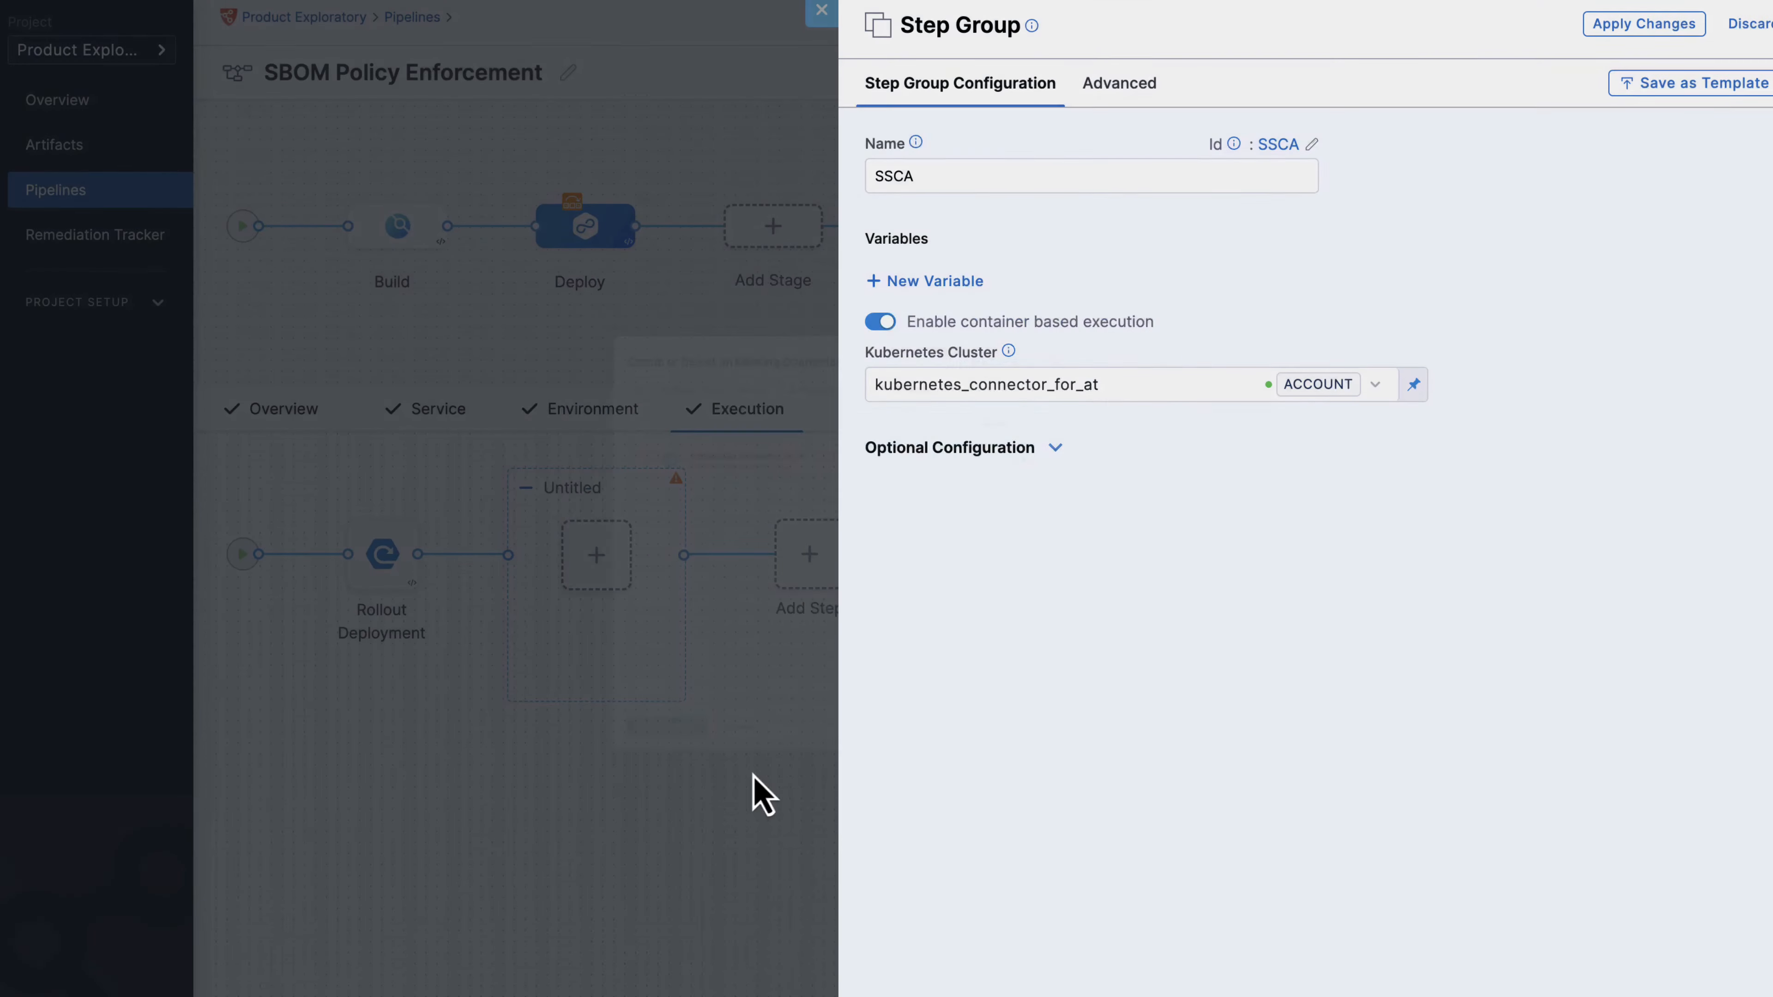
left_click(1640, 26)
Add an SBOM Policy Enforcement step inside the SSCA group, leaving its configuration unsaved.
left_click(599, 576)
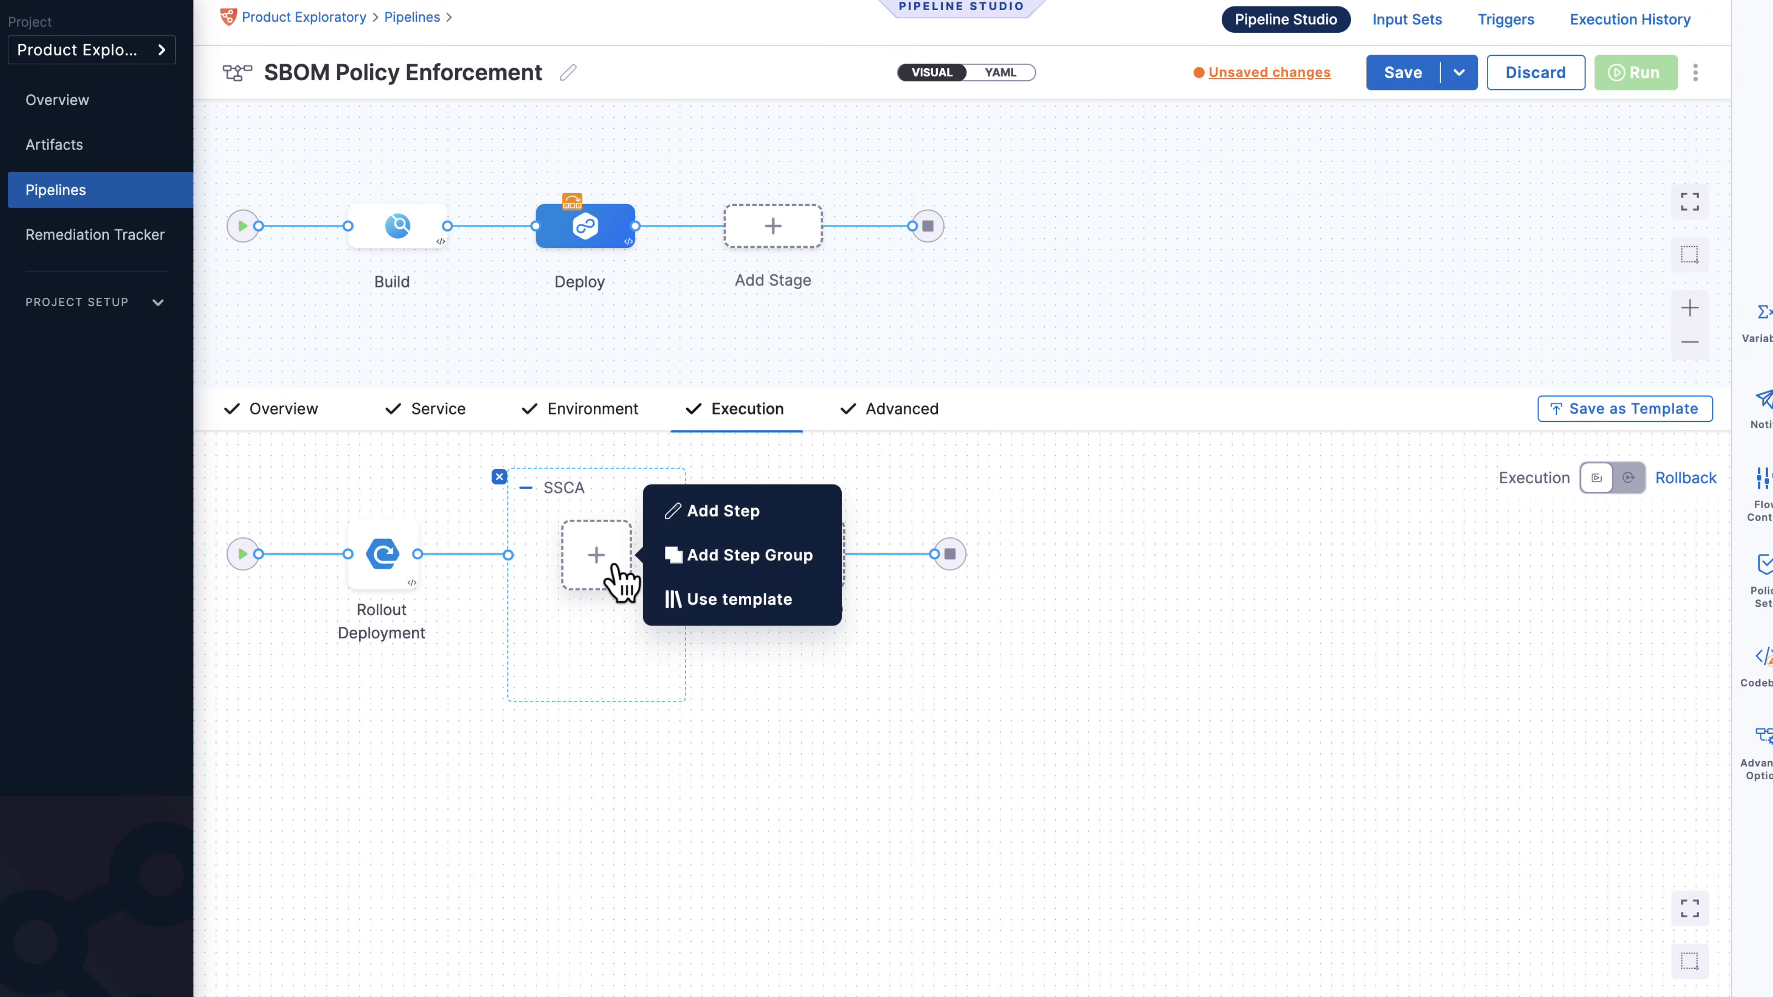
left_click(711, 515)
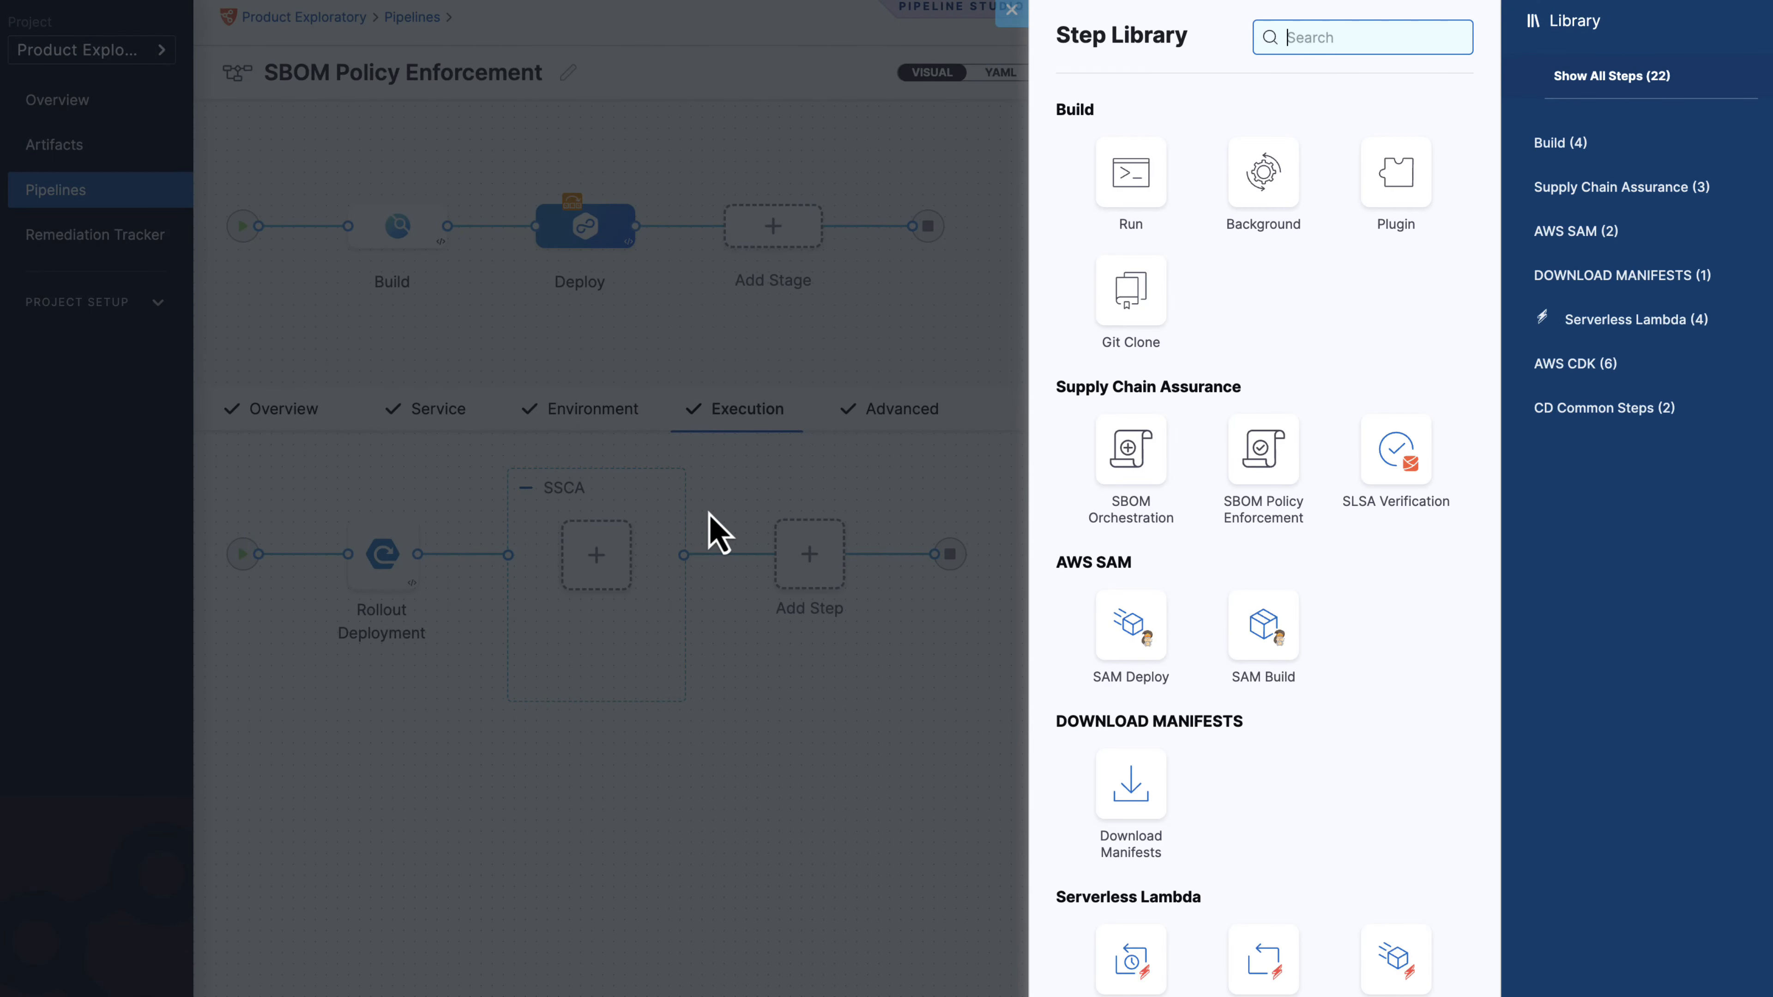
type("sbom")
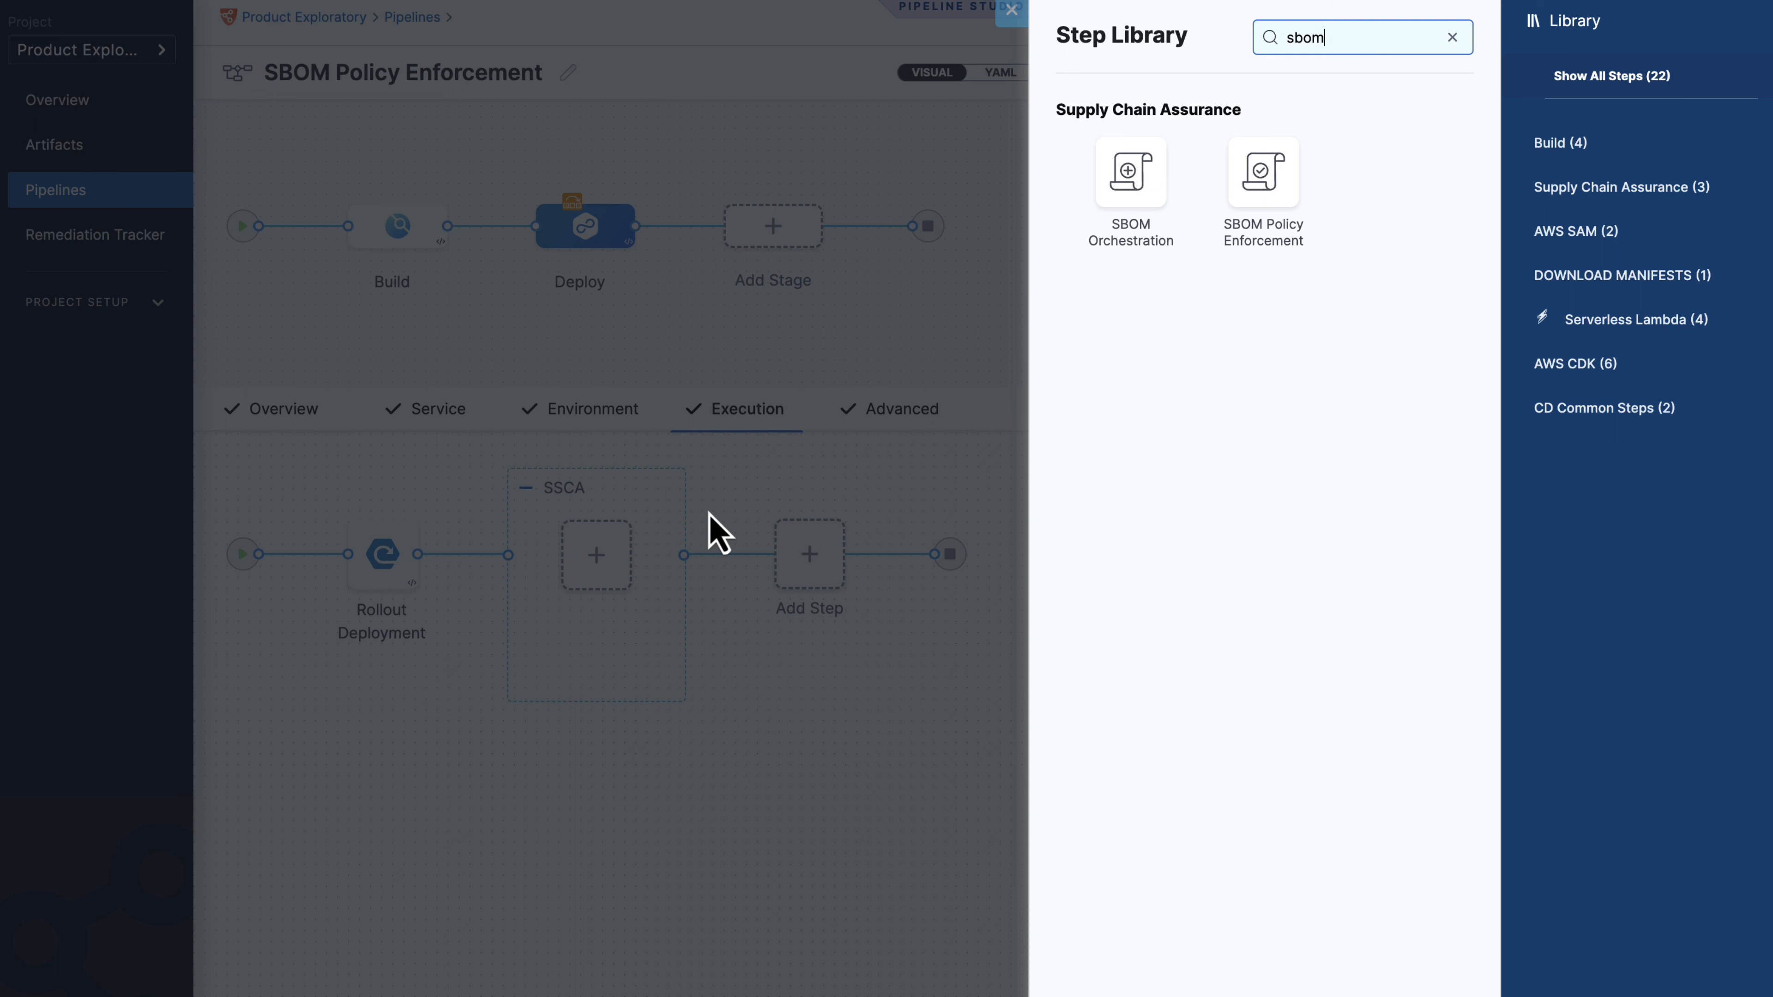
left_click(1277, 192)
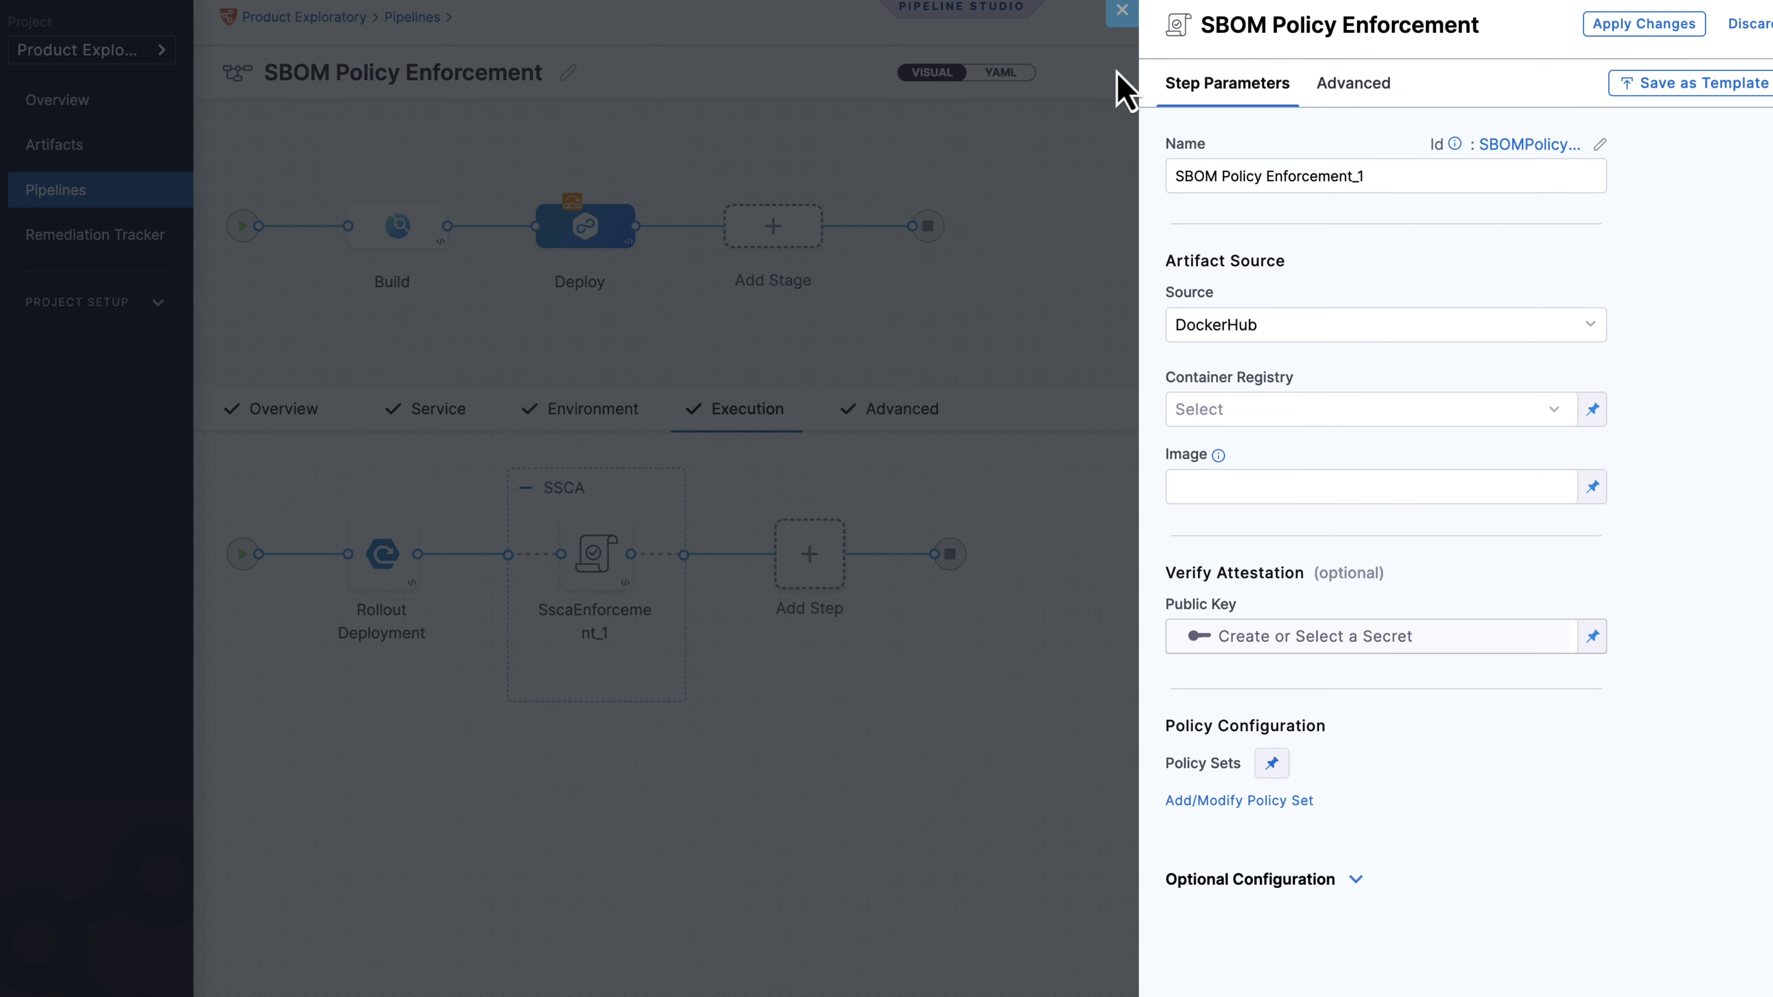
left_click(1121, 21)
left_click(817, 612)
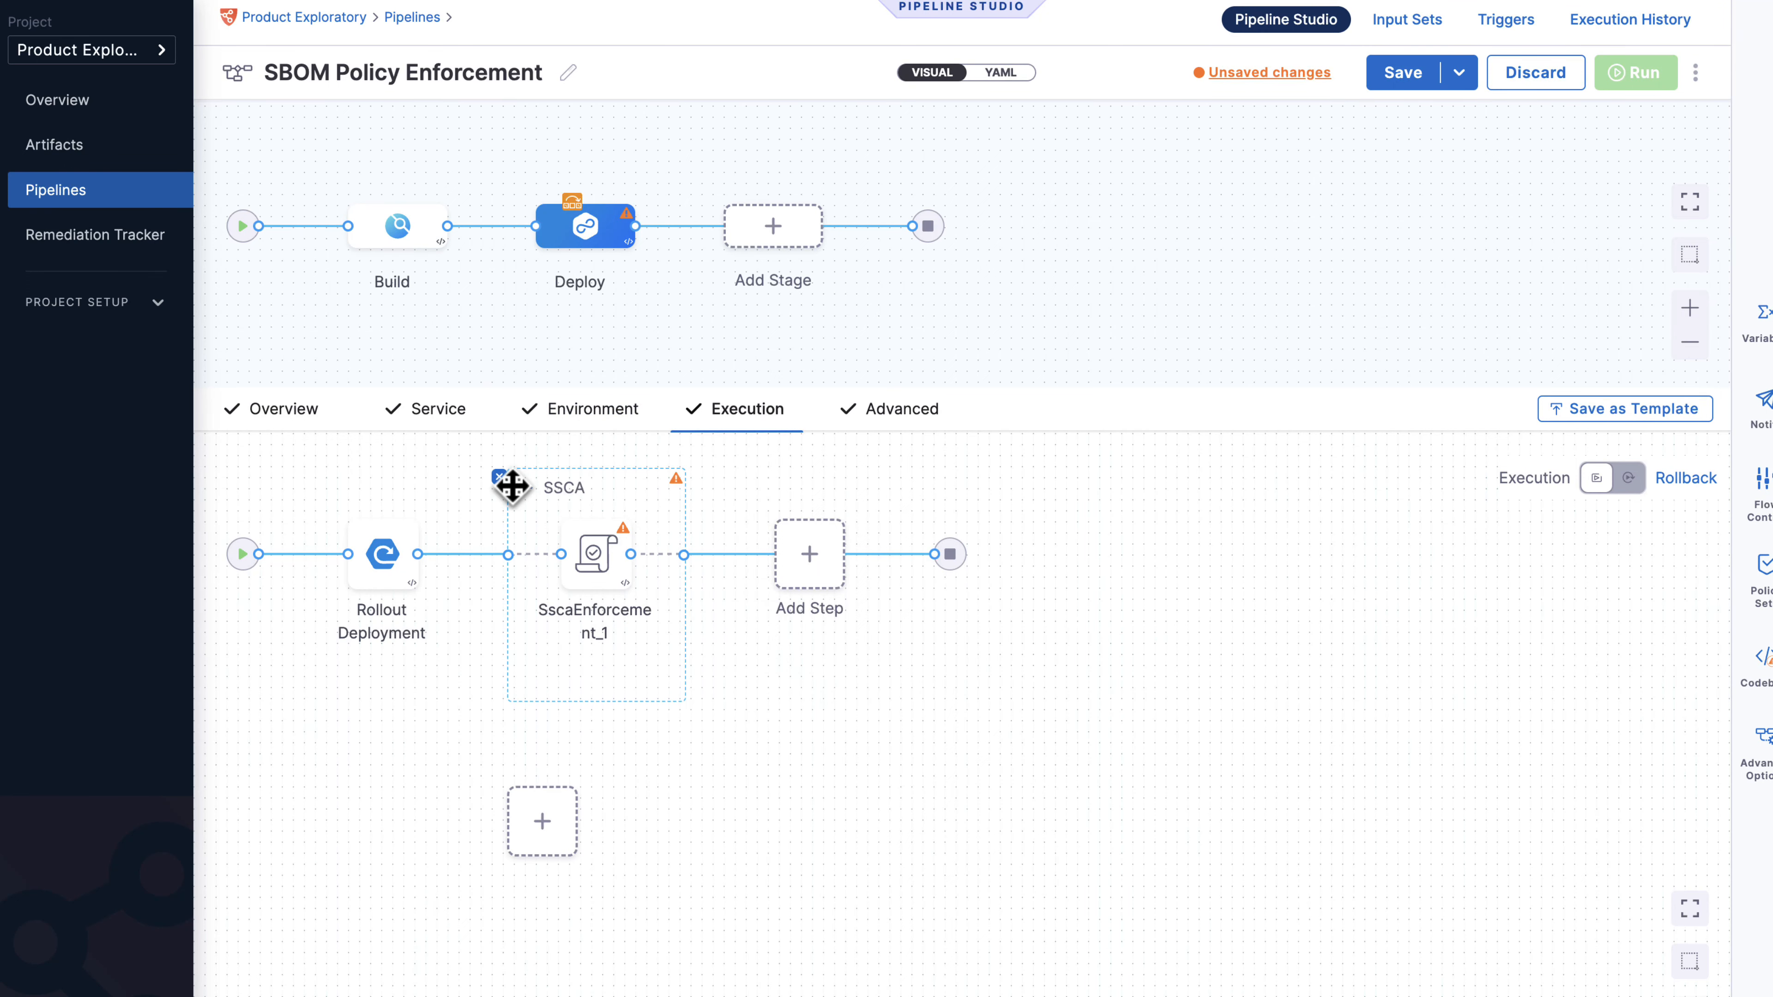
Return to the Build stage, save the pipeline, and open the Run Pipeline form.
left_click_drag(509, 486, 391, 322)
left_click(394, 240)
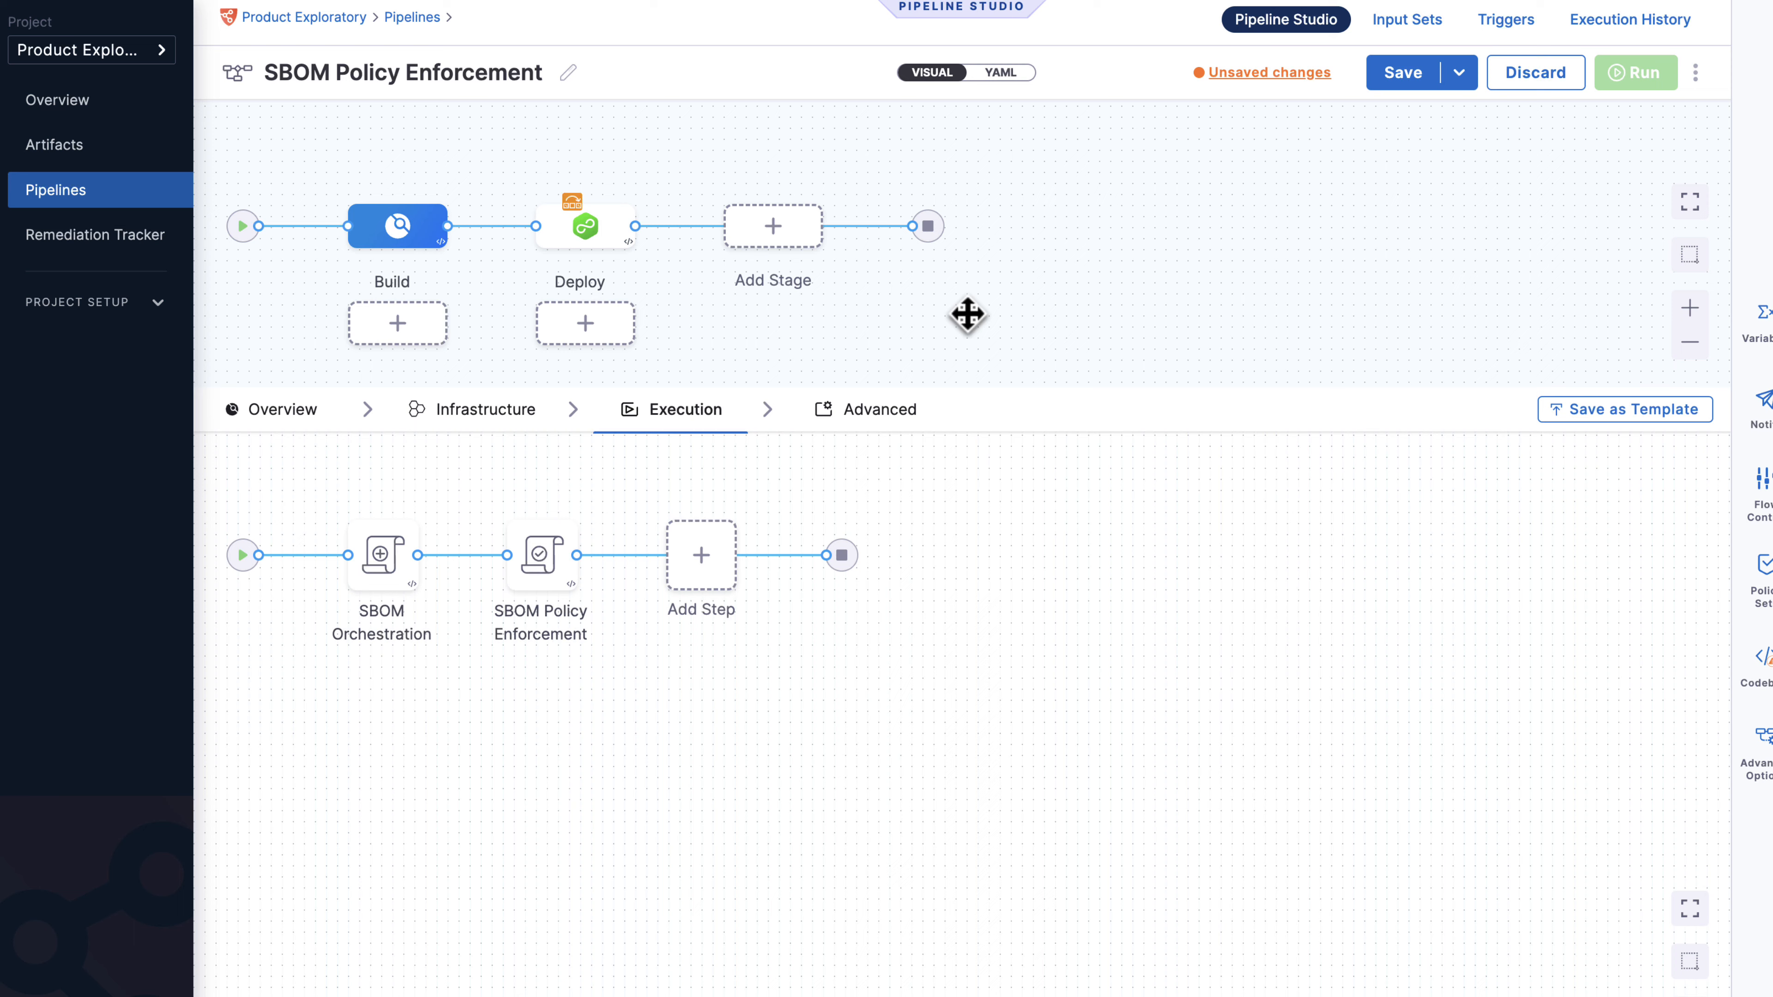
left_click(1404, 78)
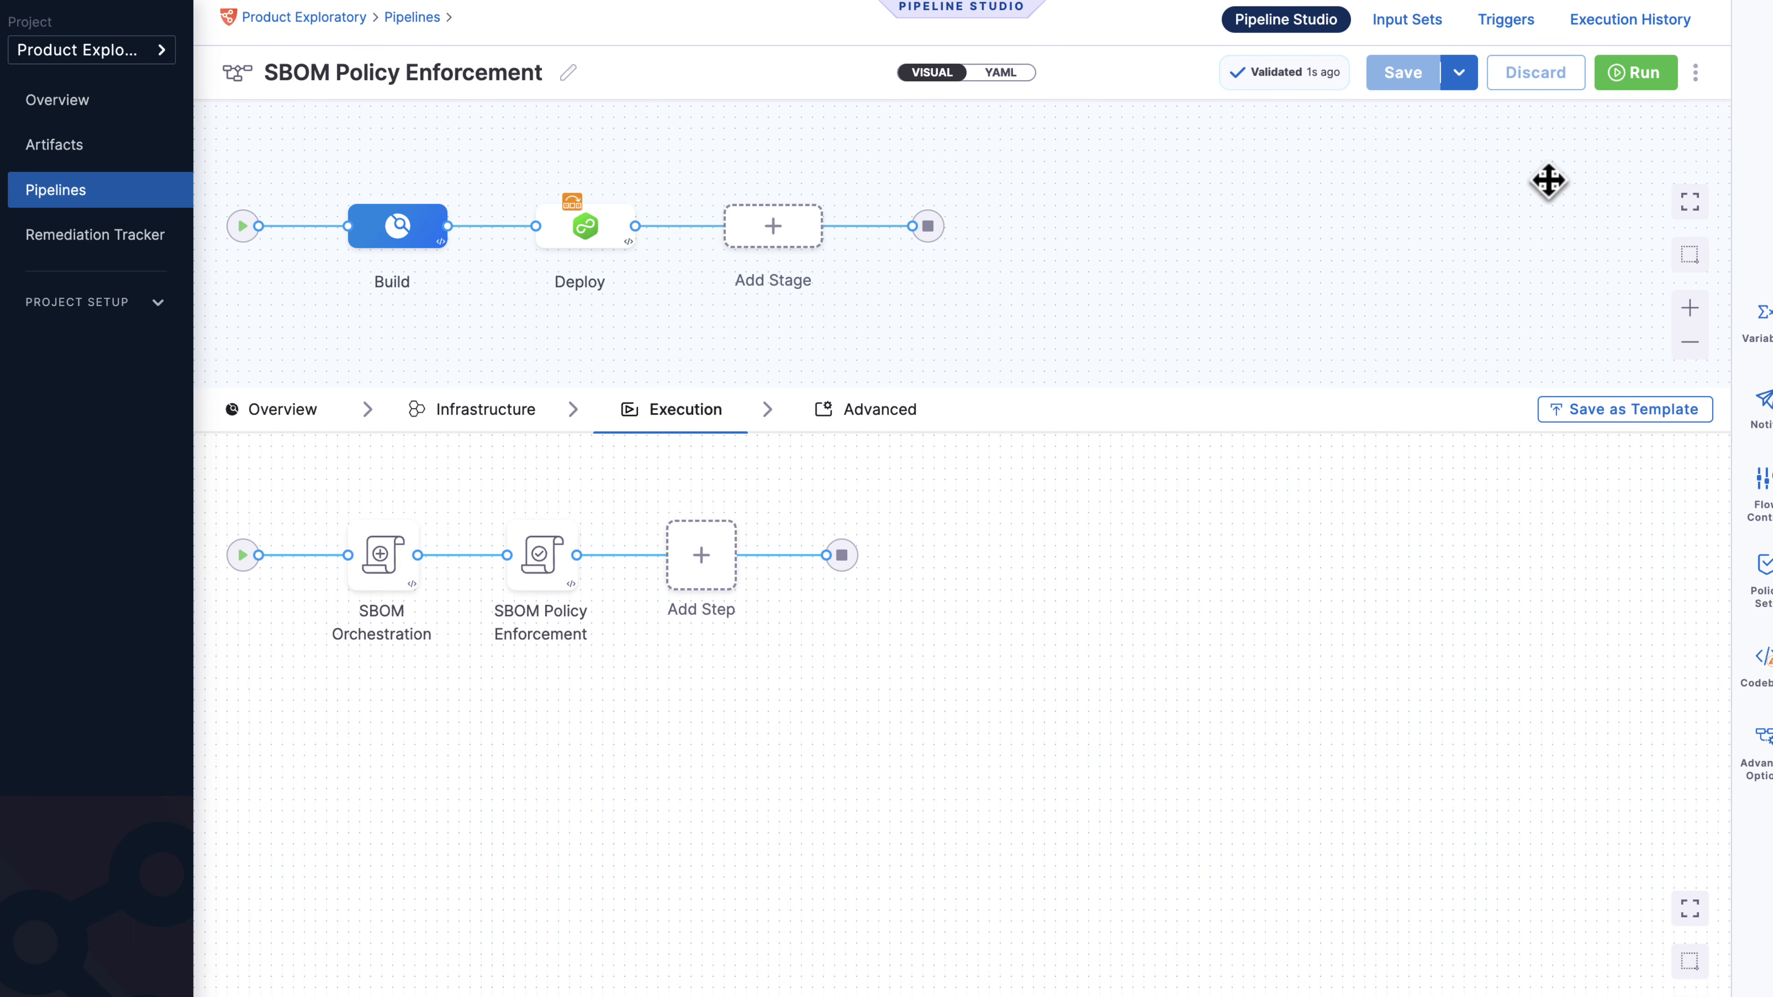
left_click(1619, 85)
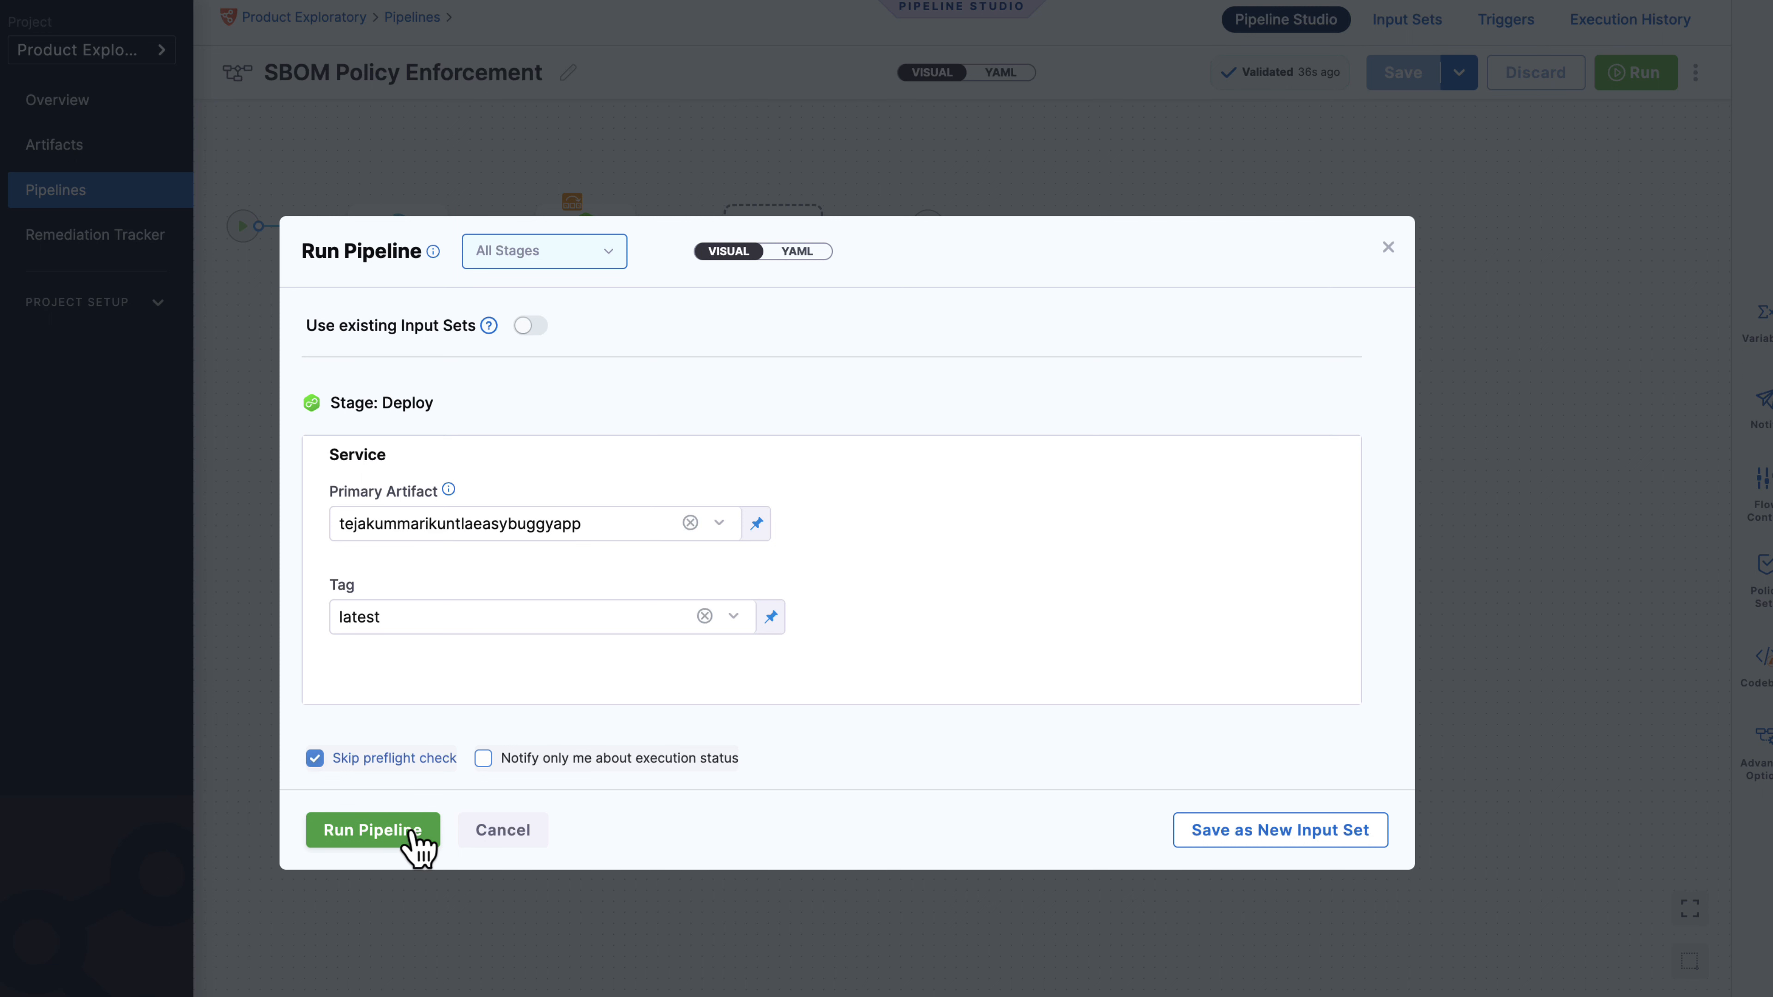
Run the pipeline with the latest image tag.
left_click(392, 831)
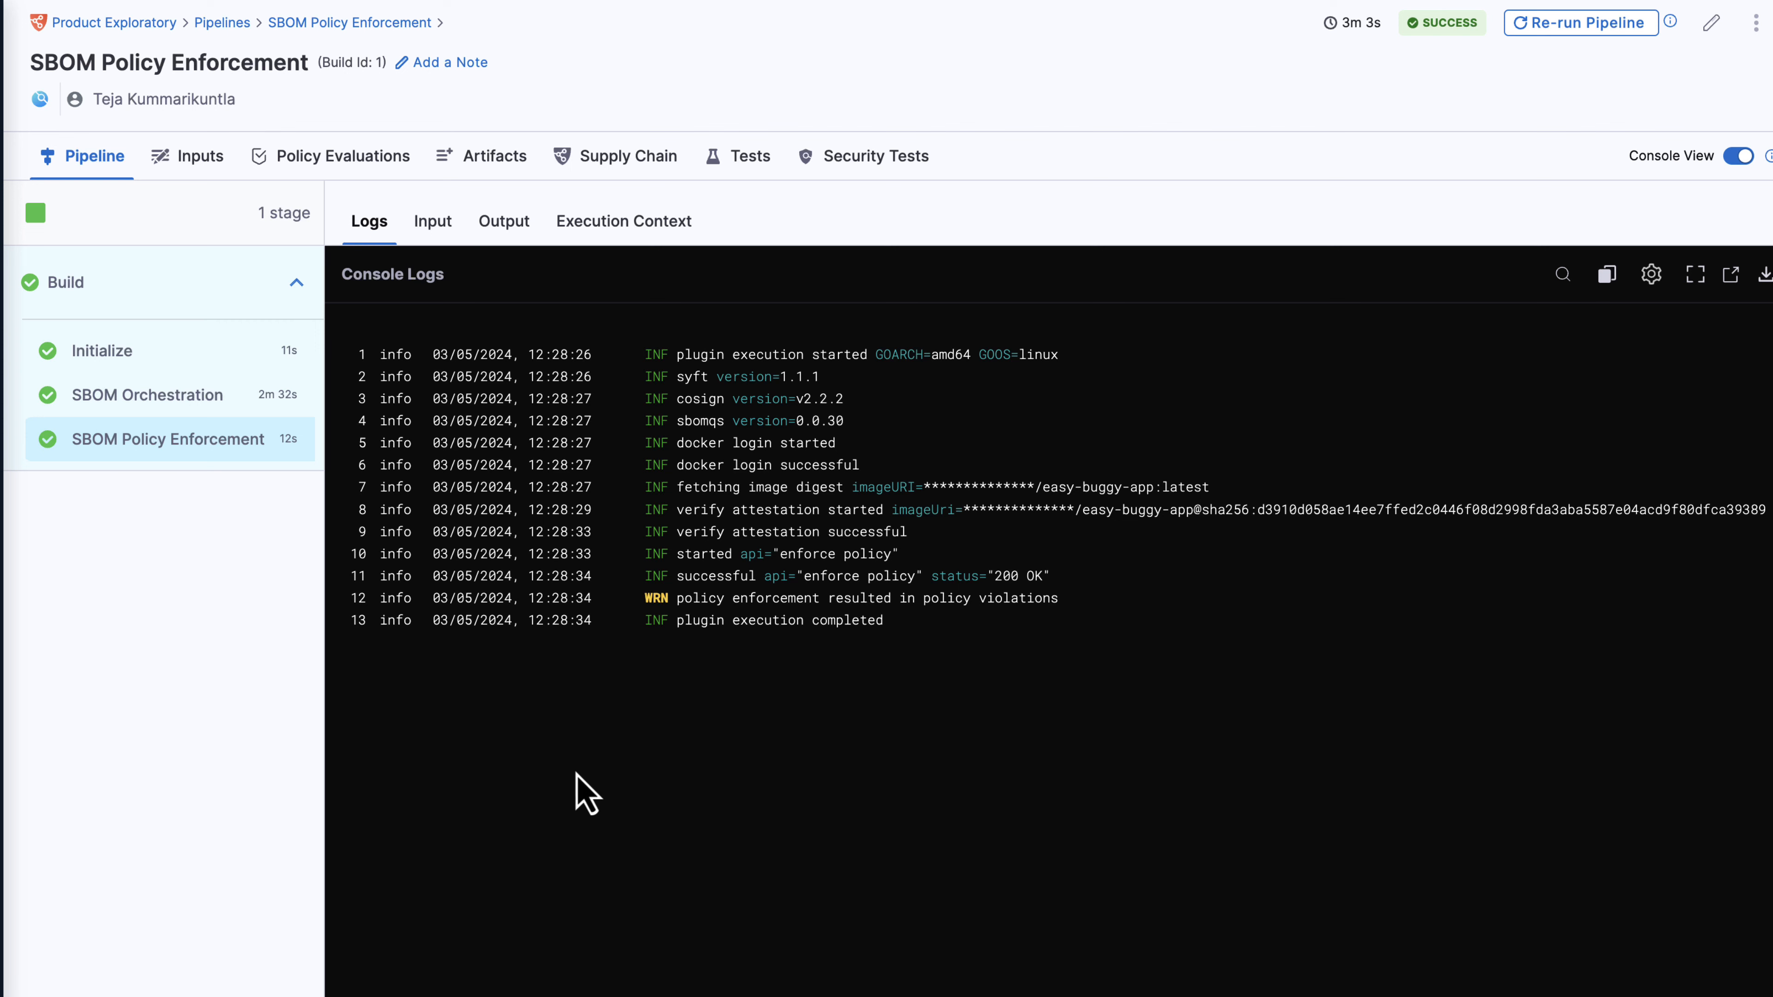
Check the SBOM Orchestration and Policy Enforcement logs, then view the Supply Chain results.
left_click(187, 405)
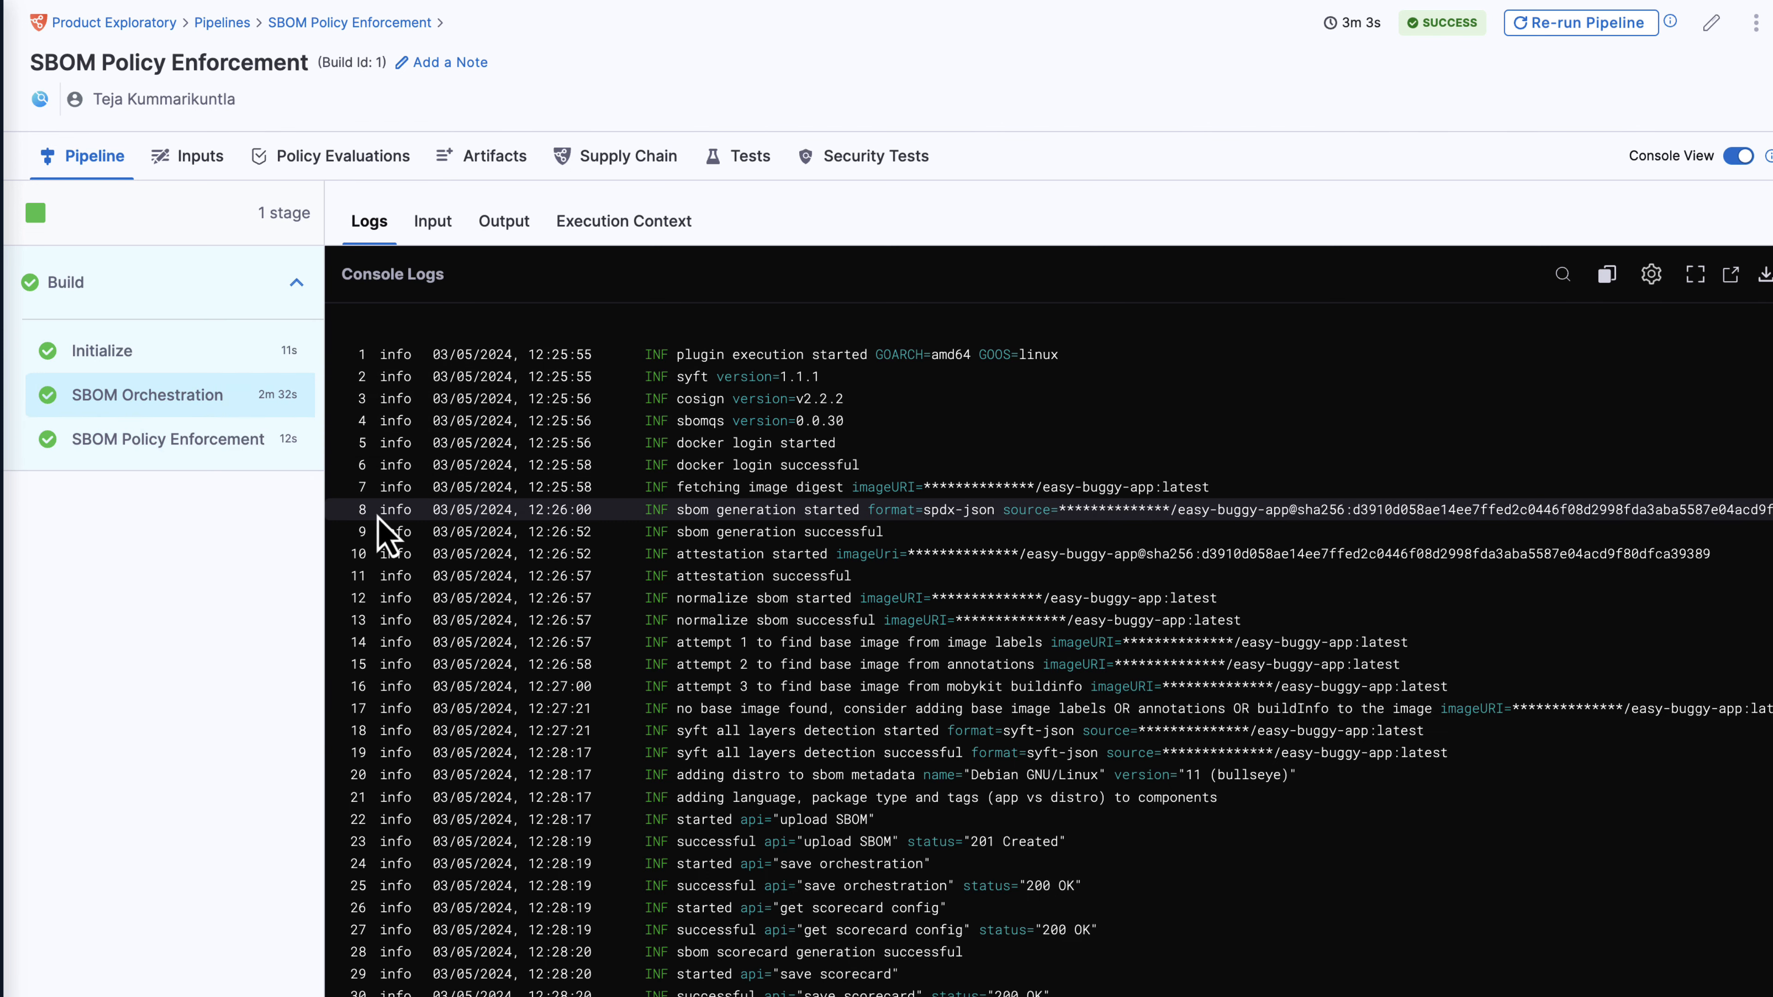
left_click(176, 455)
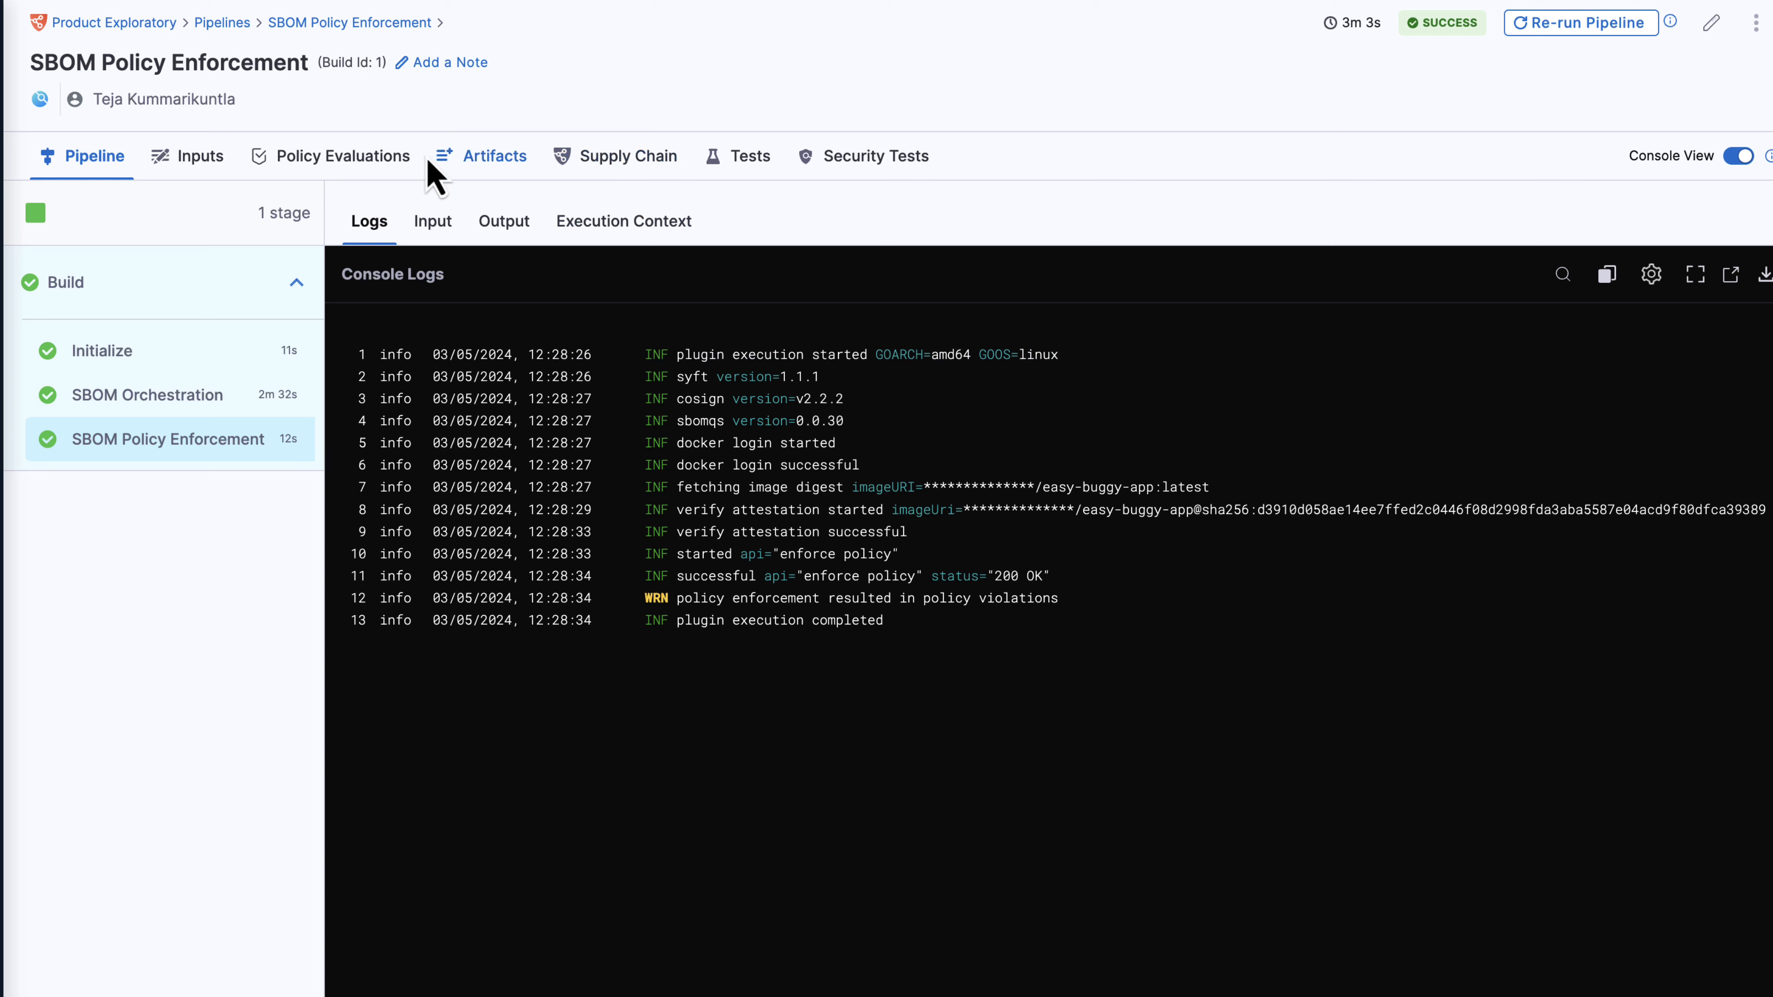
left_click(661, 182)
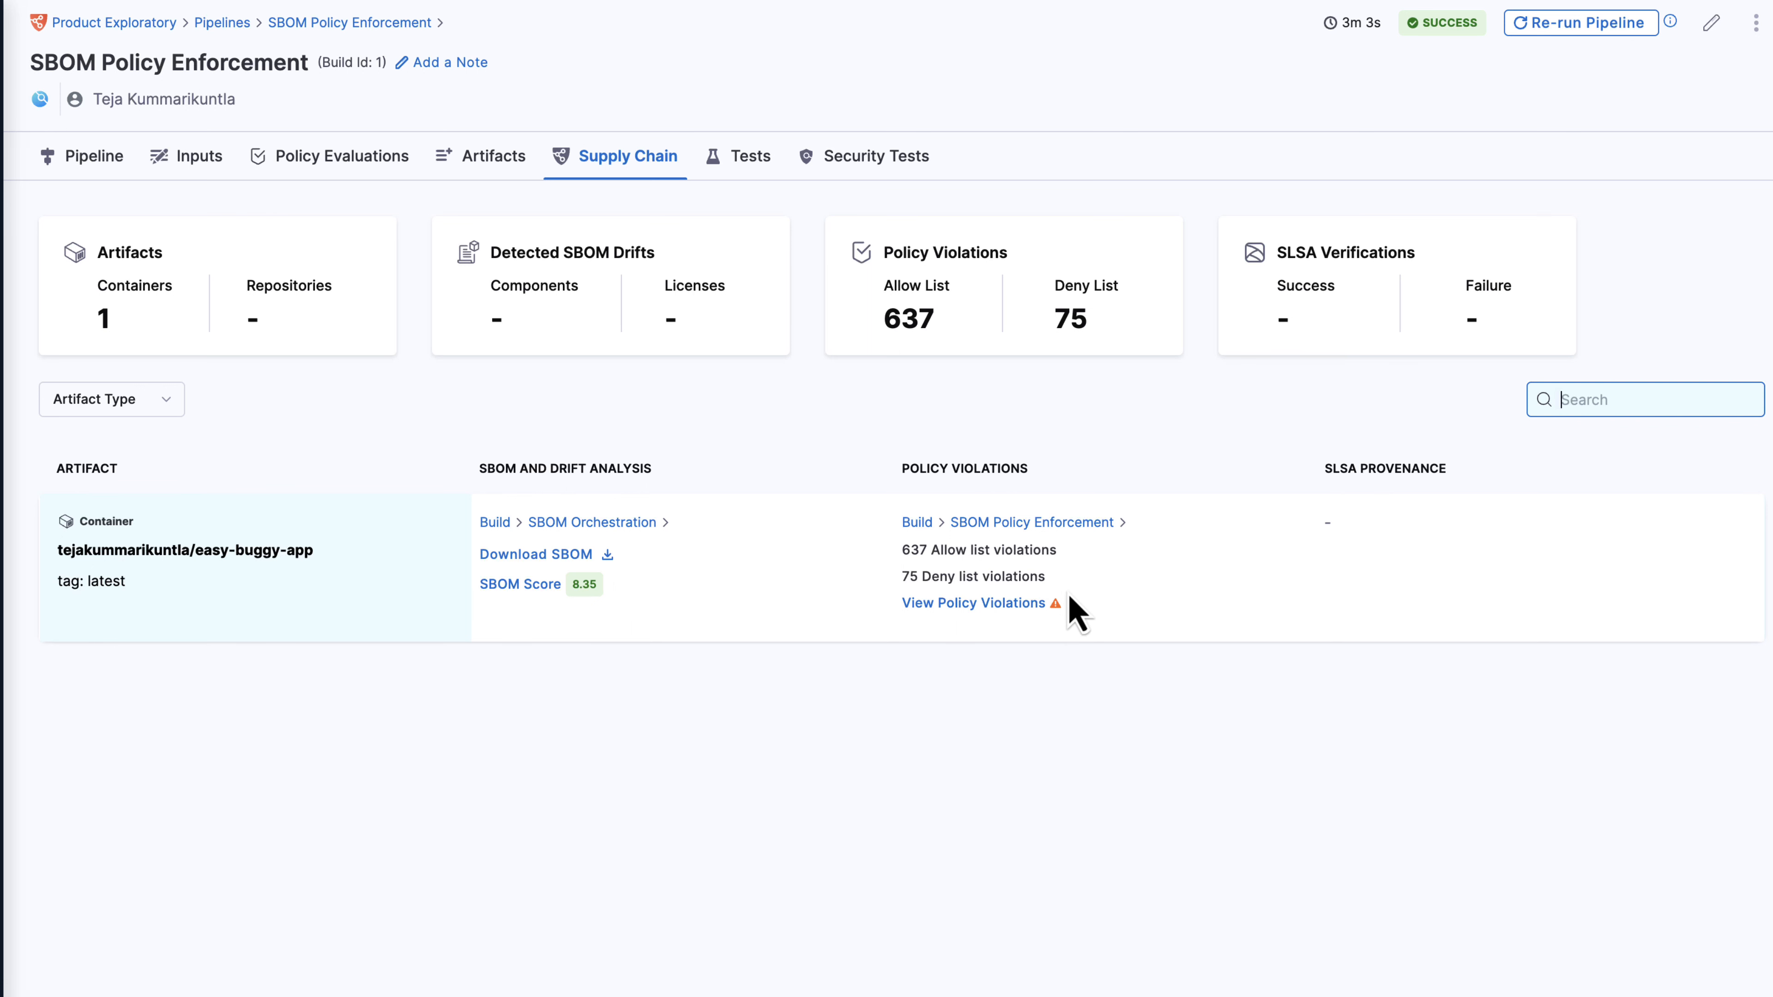
left_click(969, 605)
scroll(934, 633, "down", 10)
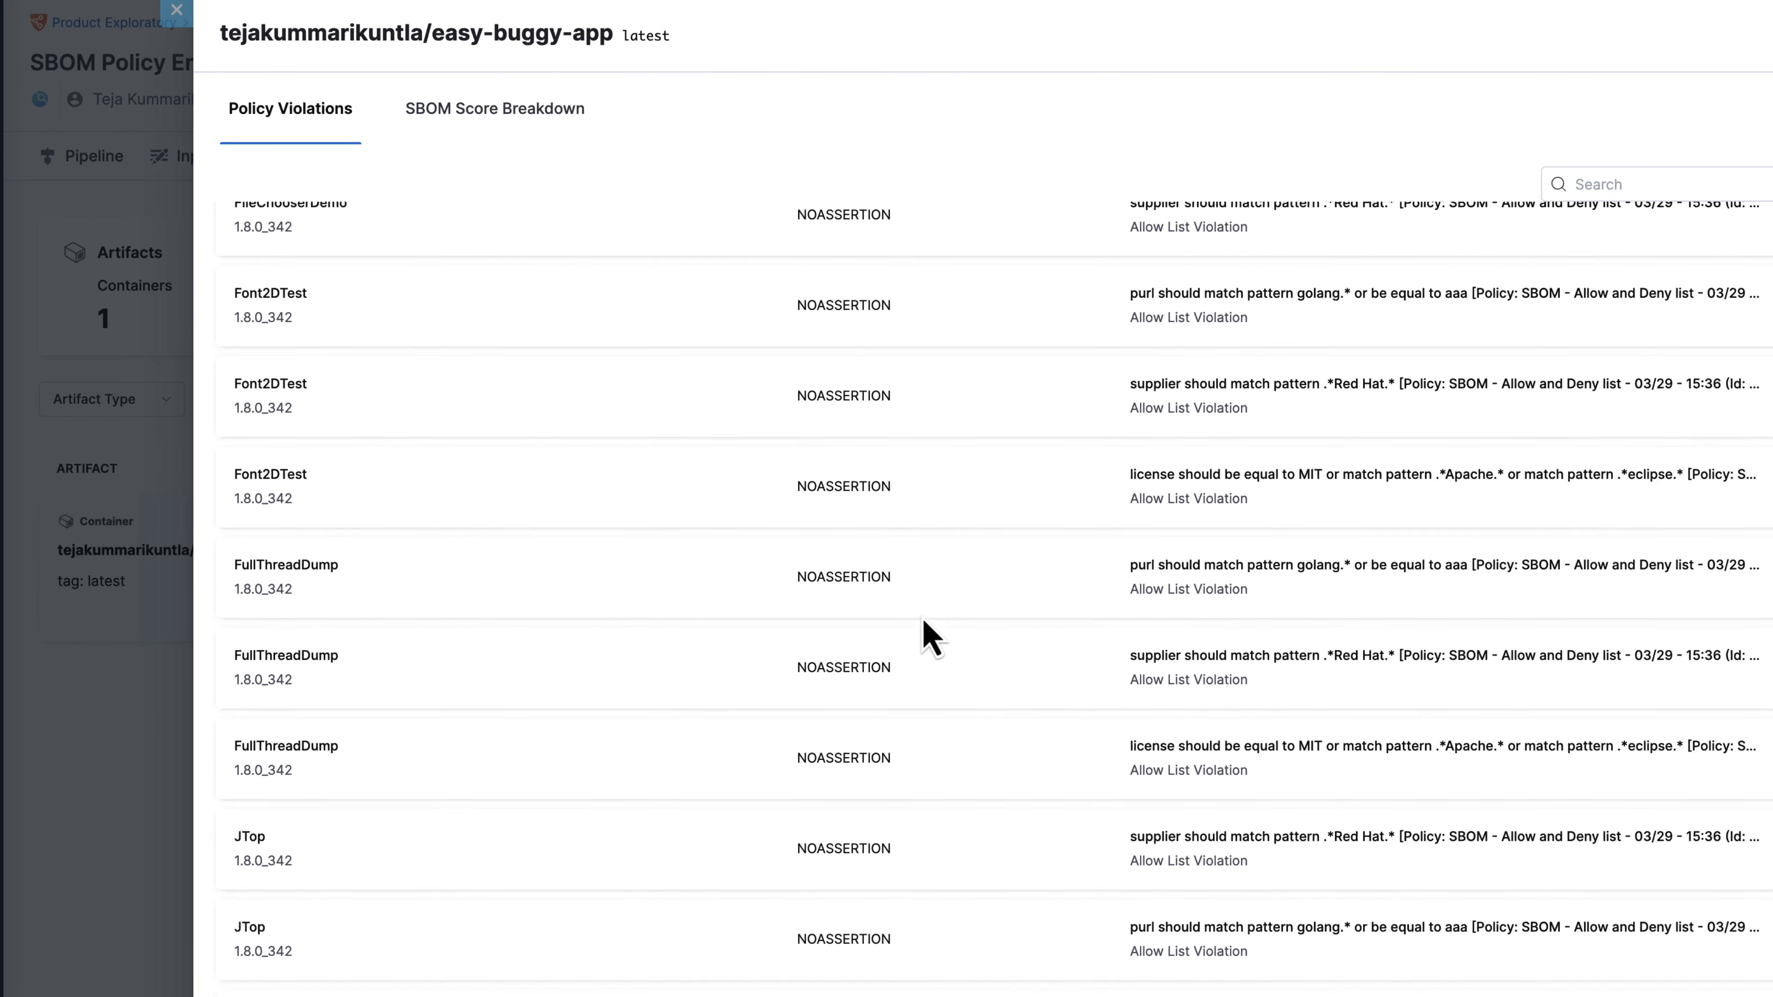
scroll(931, 636, "down", 4)
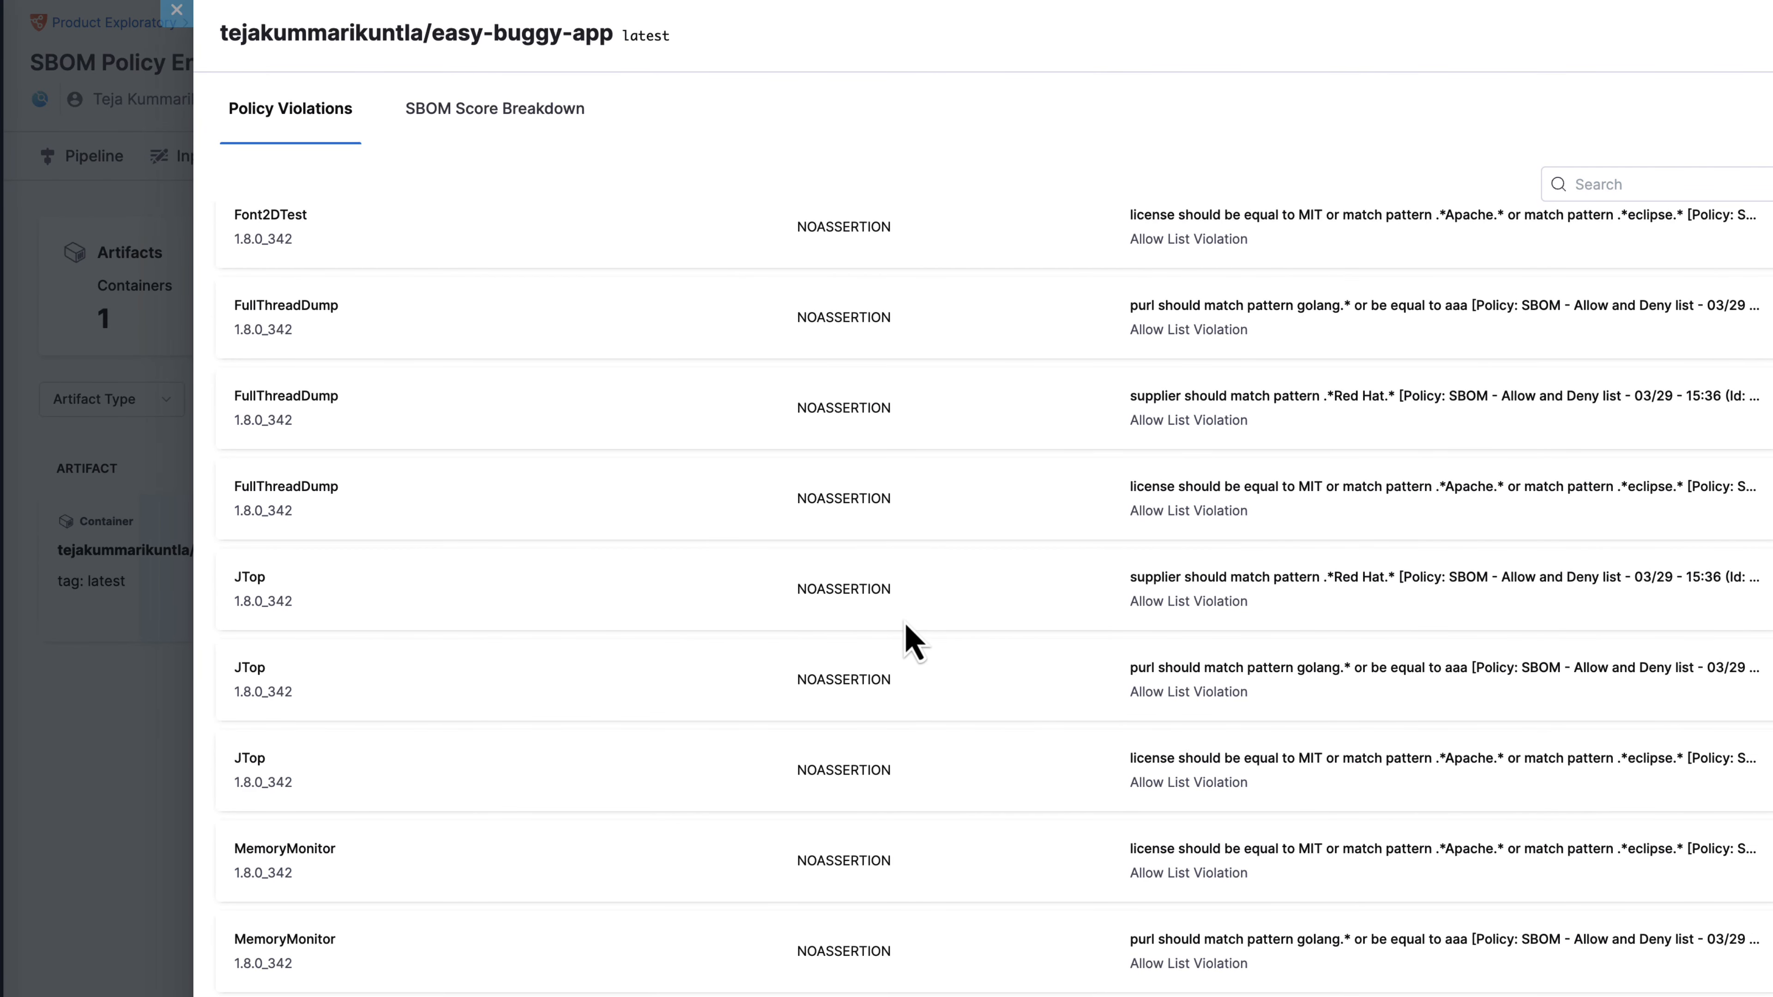
left_click(146, 499)
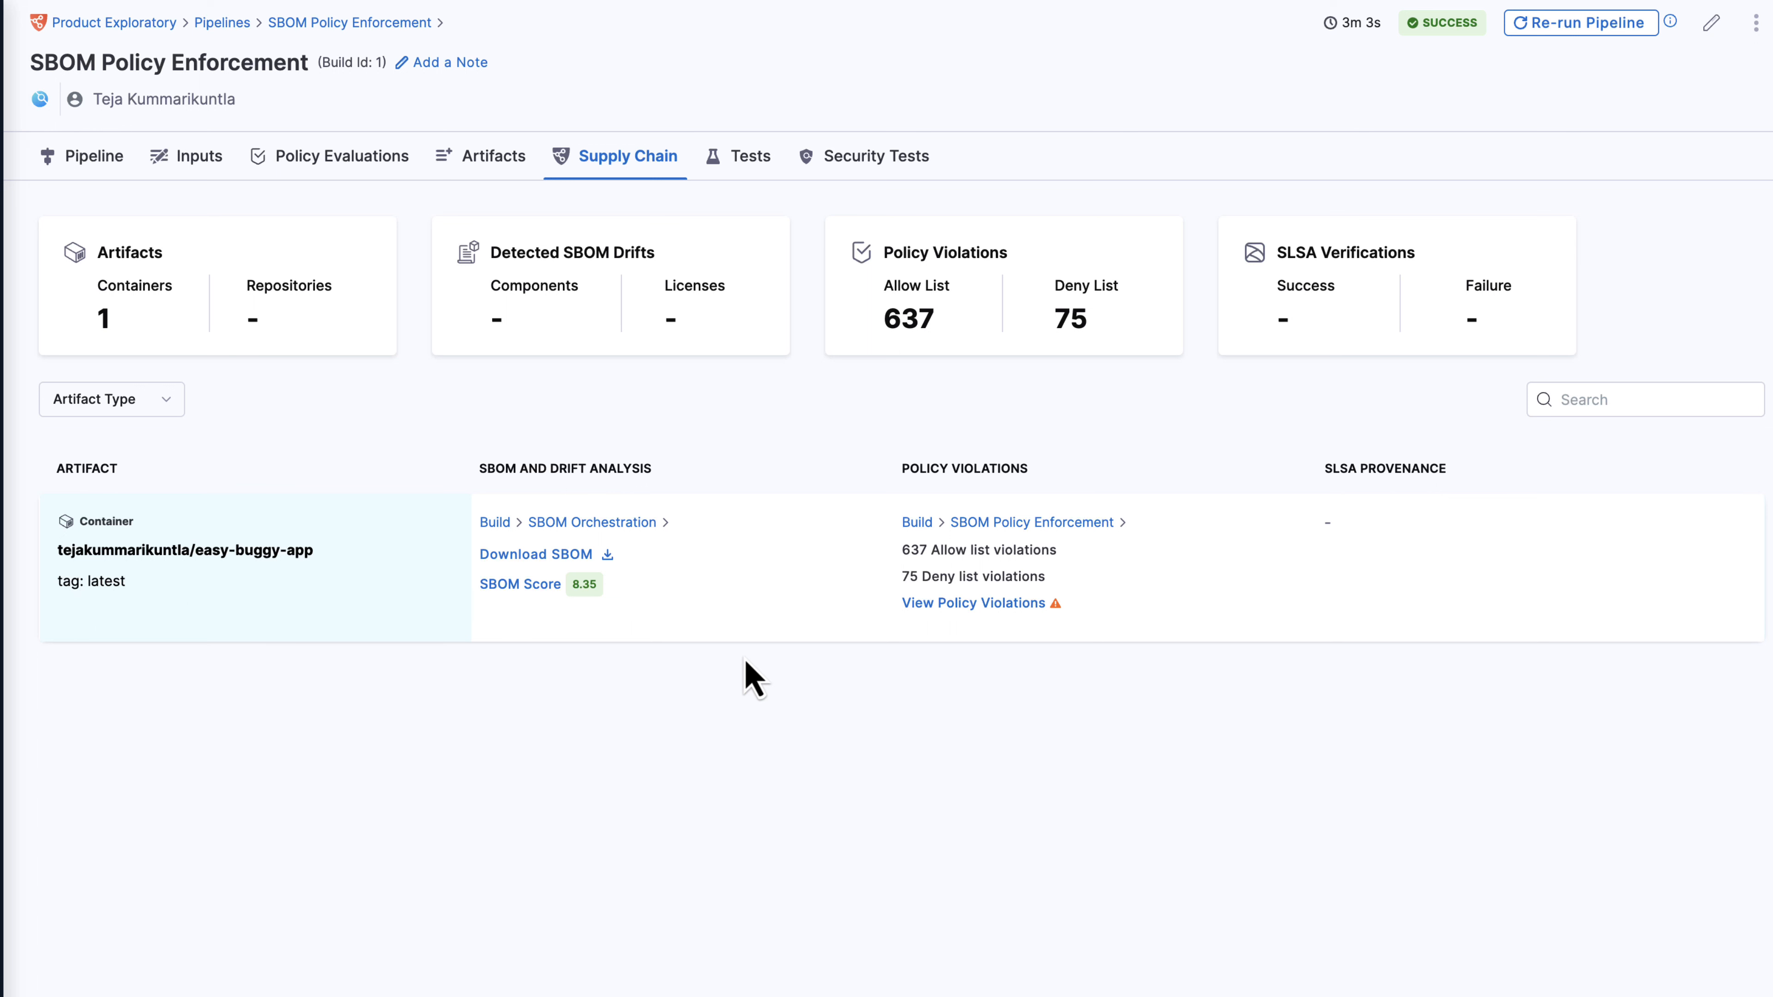